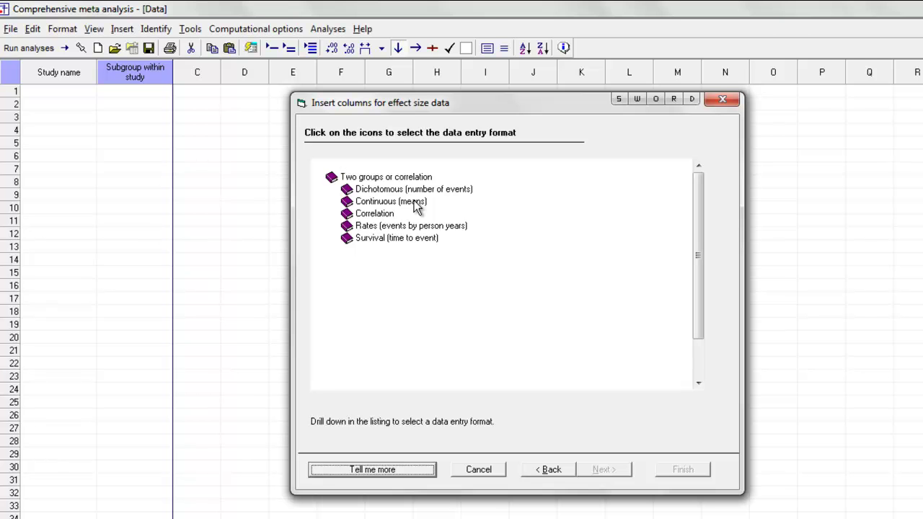
# Step: Create the effect size columns using the continuous (means) computed format Hedges's g (standardized by pooled within-groups SD) and variance
pyautogui.click(416, 205)
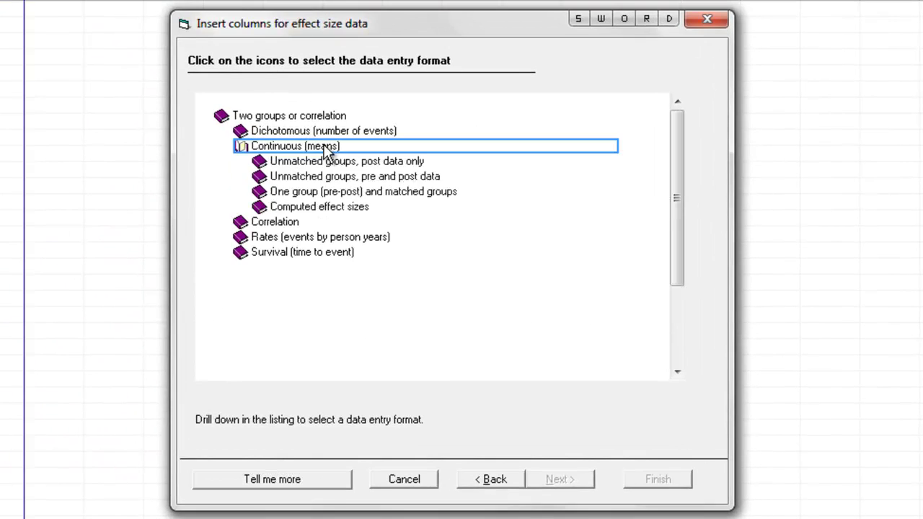
pyautogui.click(337, 208)
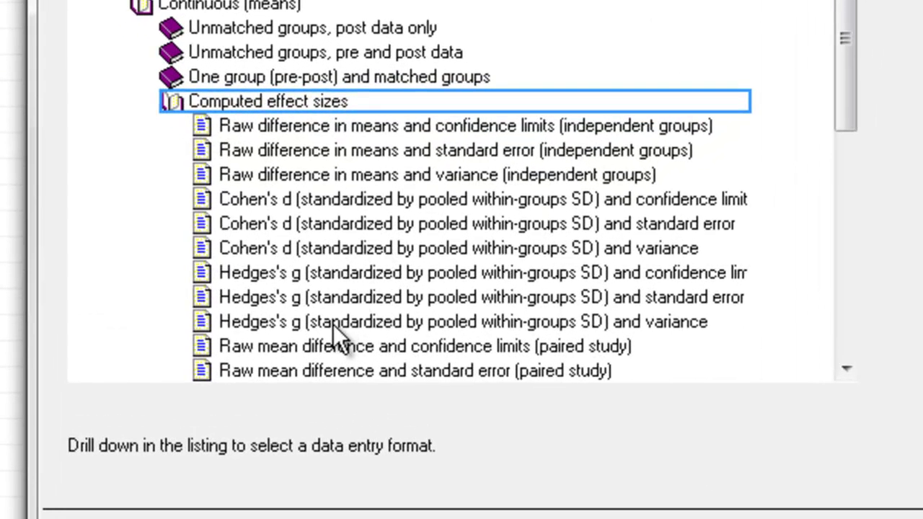
pyautogui.click(514, 319)
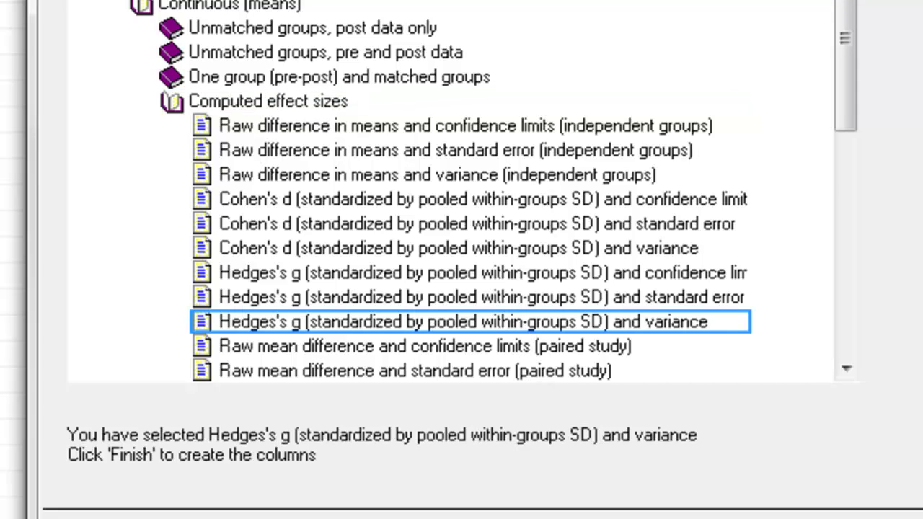
pyautogui.press('Return')
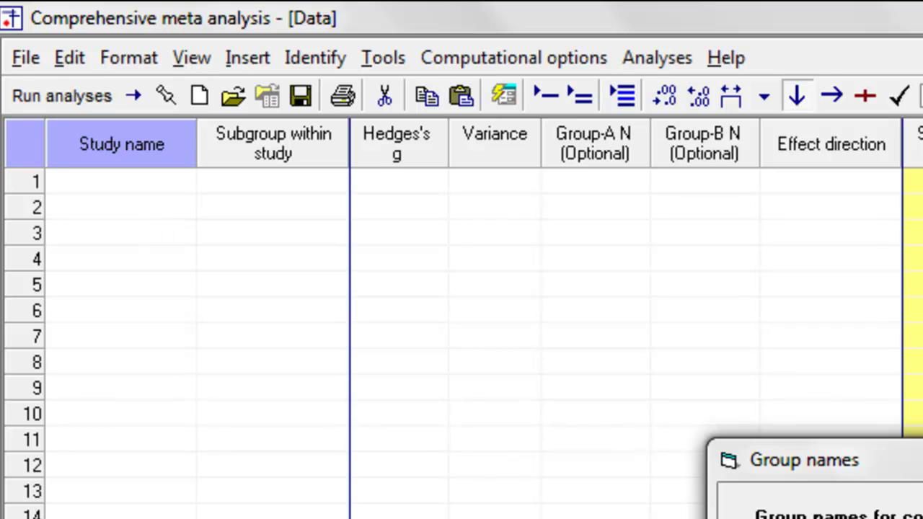
# Step: Enter A as the study name in rows 1 and 2
pyautogui.click(149, 182)
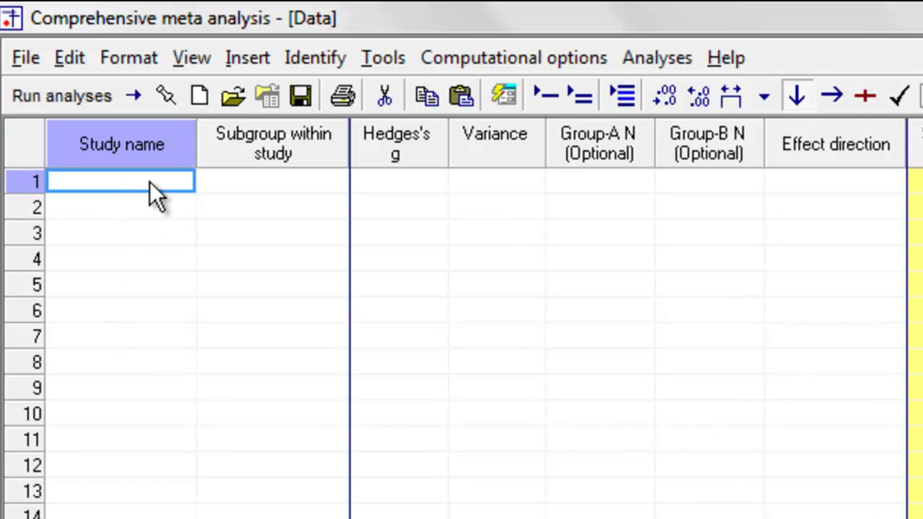
pyautogui.write('A')
pyautogui.press('Return')
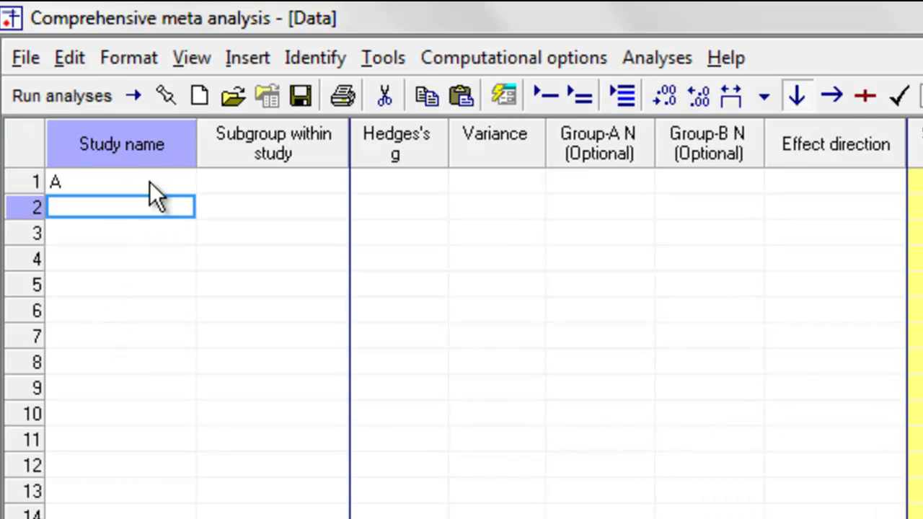
pyautogui.write('A')
pyautogui.press('Return')
# Step: Enter the subgroups for study A: Females in row 1 and Males in row 2
pyautogui.click(149, 182)
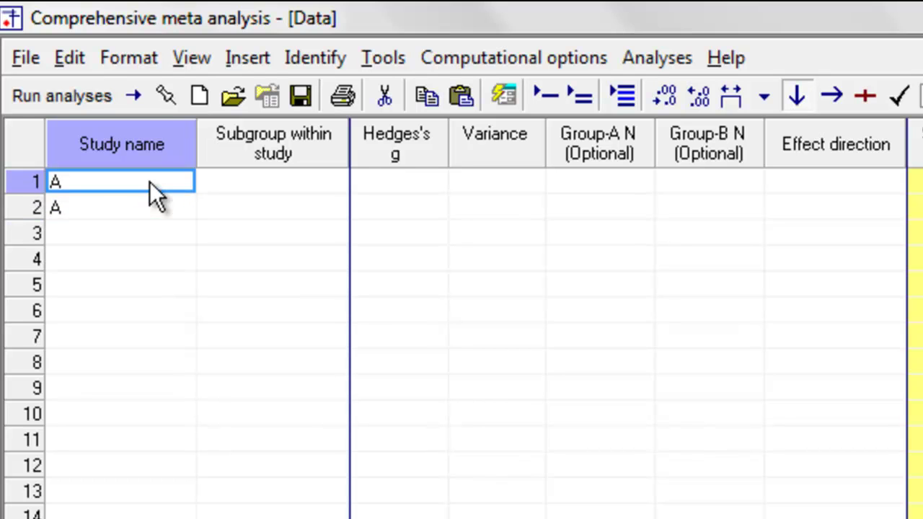
pyautogui.press('Tab')
pyautogui.write('Fe')
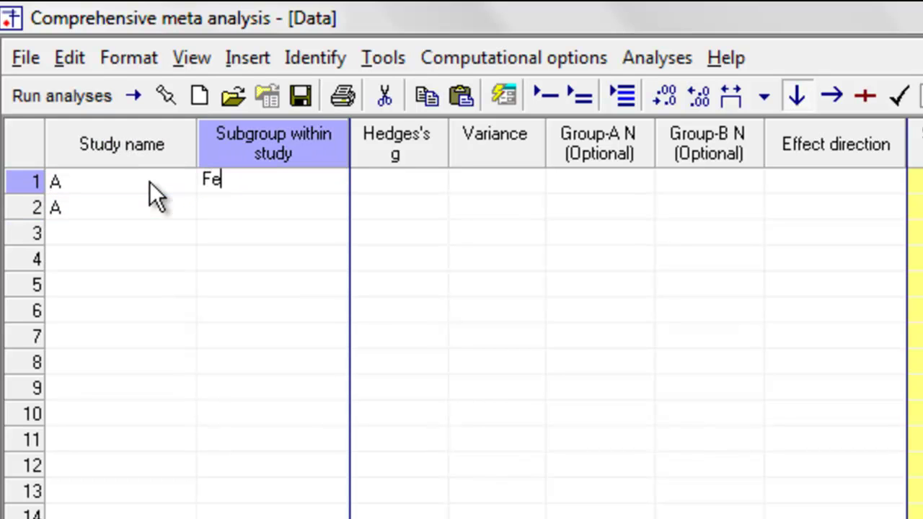
pyautogui.write('males')
pyautogui.press('Return')
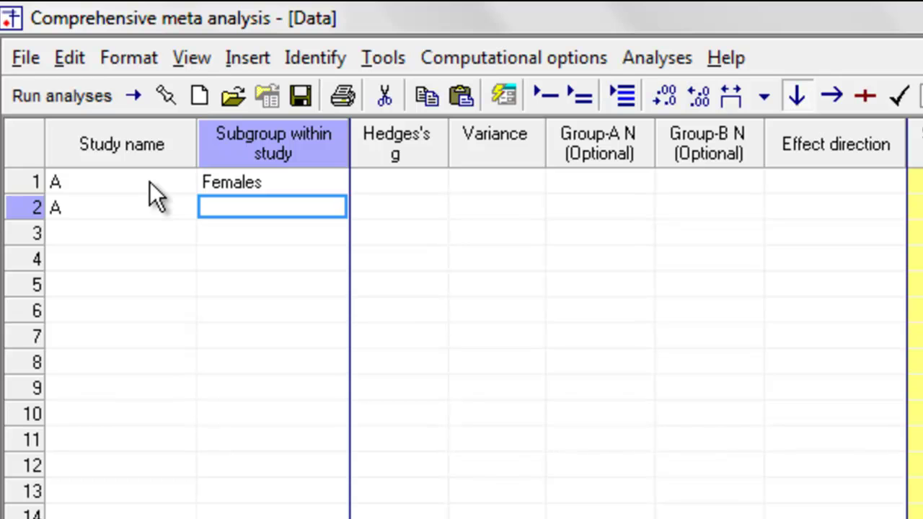
pyautogui.write('Males')
pyautogui.press('Return')
# Step: Enter Hedges's g for study A: .3 for Females and .1 for Males
pyautogui.press('Up')
pyautogui.press('Up')
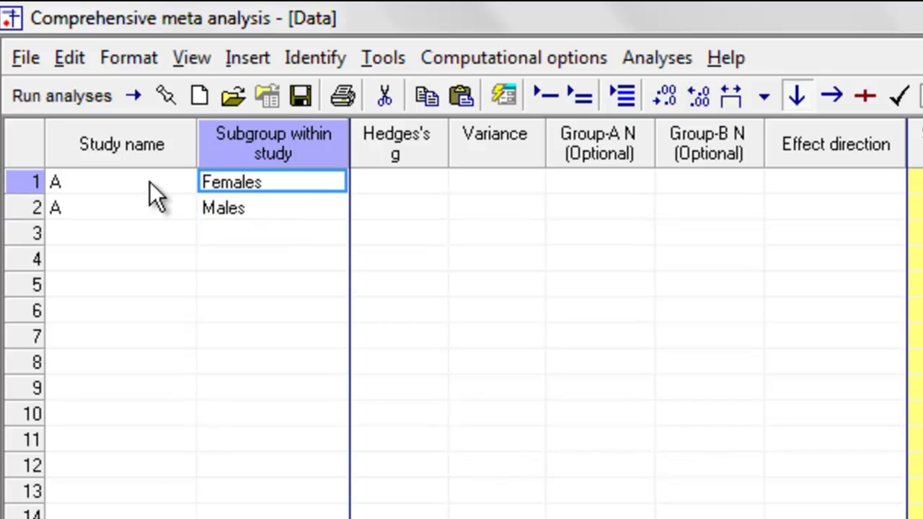
pyautogui.press('Right')
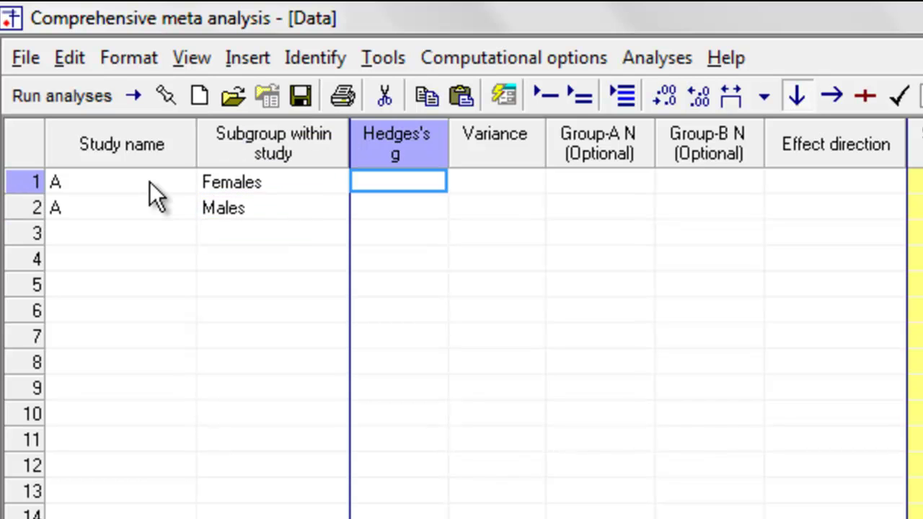
pyautogui.write('.3')
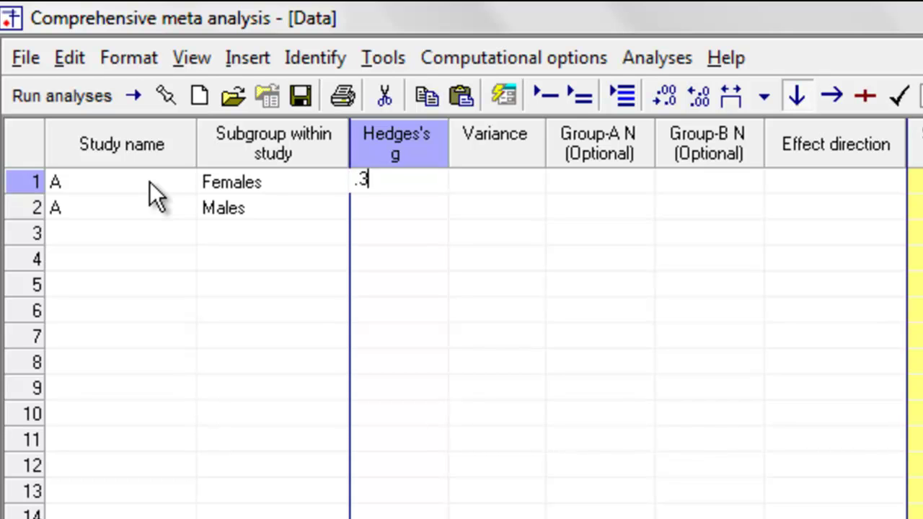
pyautogui.press('Return')
pyautogui.write('.1')
pyautogui.press('Return')
# Step: Enter a variance of .05 for both the Females and Males rows of study A
pyautogui.press('Up')
pyautogui.press('Up')
pyautogui.press('Right')
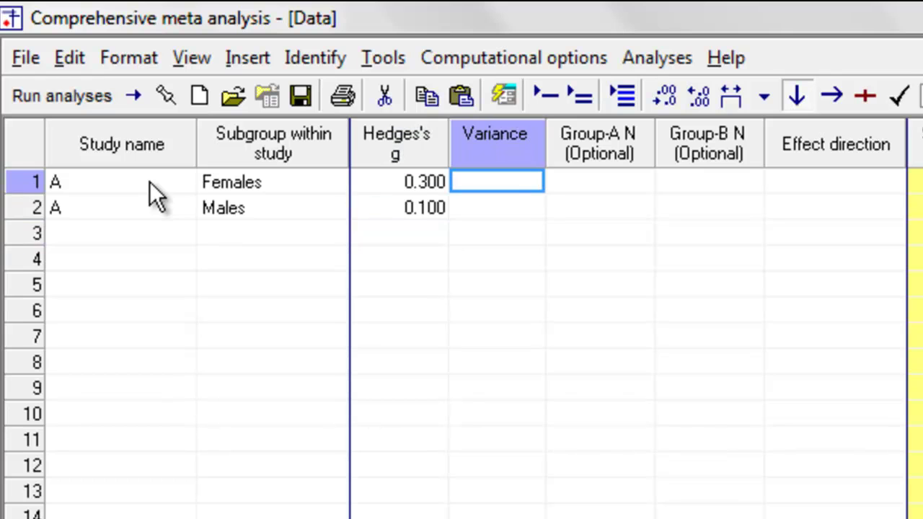
pyautogui.write('.05')
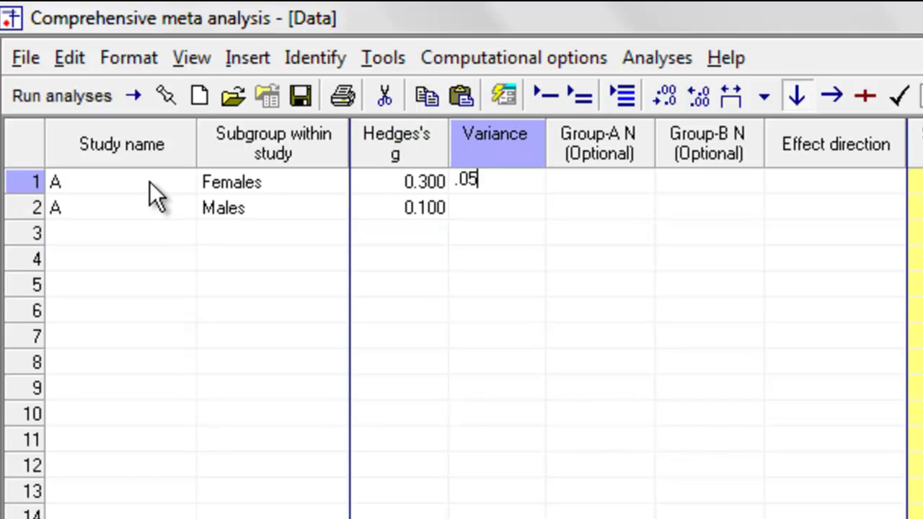
pyautogui.press('Return')
pyautogui.write('.05')
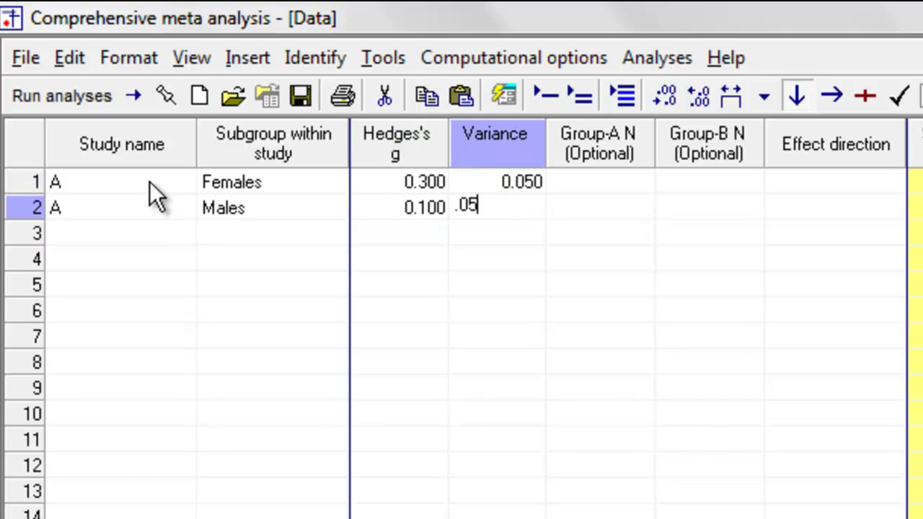
pyautogui.press('Return')
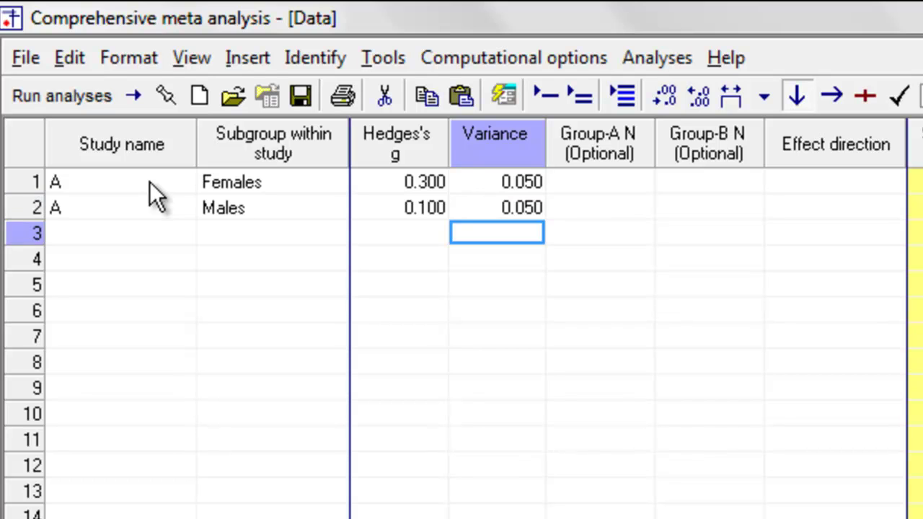
# Step: Set the effect direction to Auto for both rows of study A
pyautogui.press('Up')
pyautogui.press('Up')
pyautogui.press('Right')
pyautogui.press('Right')
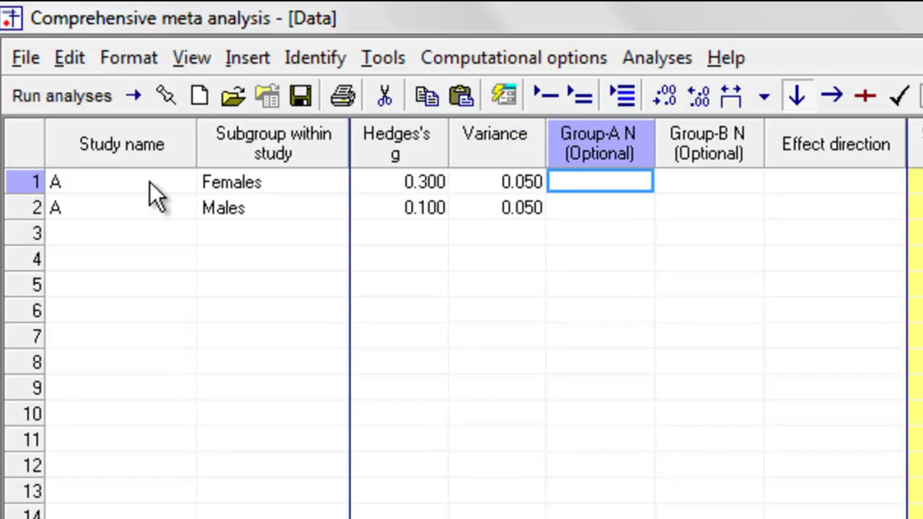
pyautogui.press('Right')
pyautogui.write('a')
pyautogui.press('Return')
pyautogui.write('a')
pyautogui.press('Return')
# Step: Insert a study named B starting at row 3, adding a row for every subgroup within the study
pyautogui.press('Up')
pyautogui.press('Up')
pyautogui.press('Left')
pyautogui.press('Left')
pyautogui.press('Left')
pyautogui.press('Left')
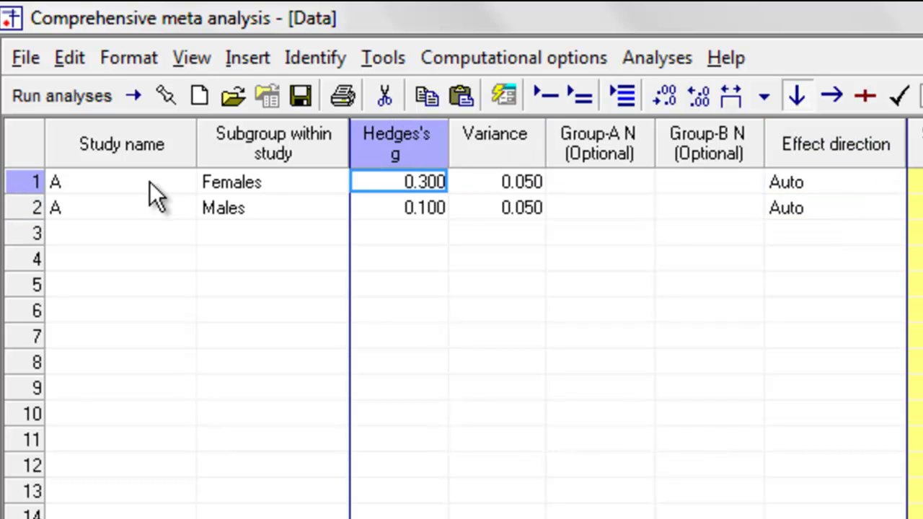
pyautogui.press('Home')
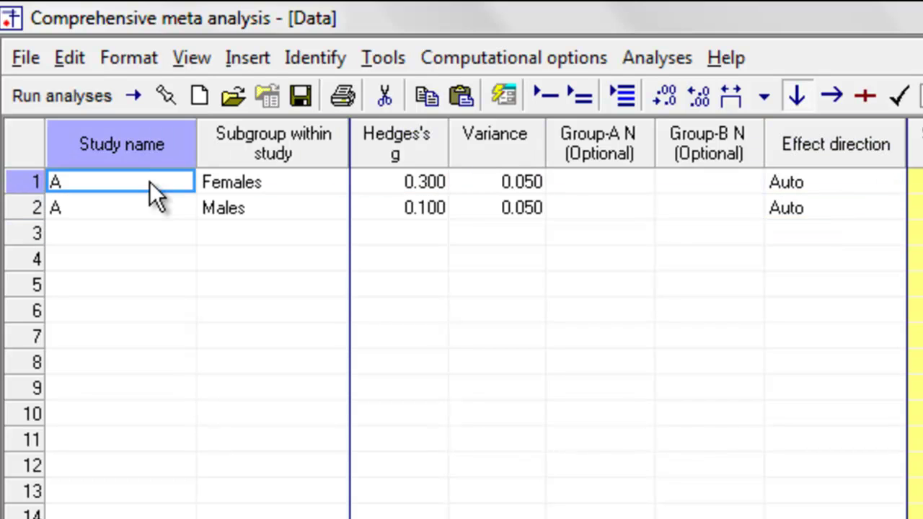
pyautogui.press('Down')
pyautogui.press('Down')
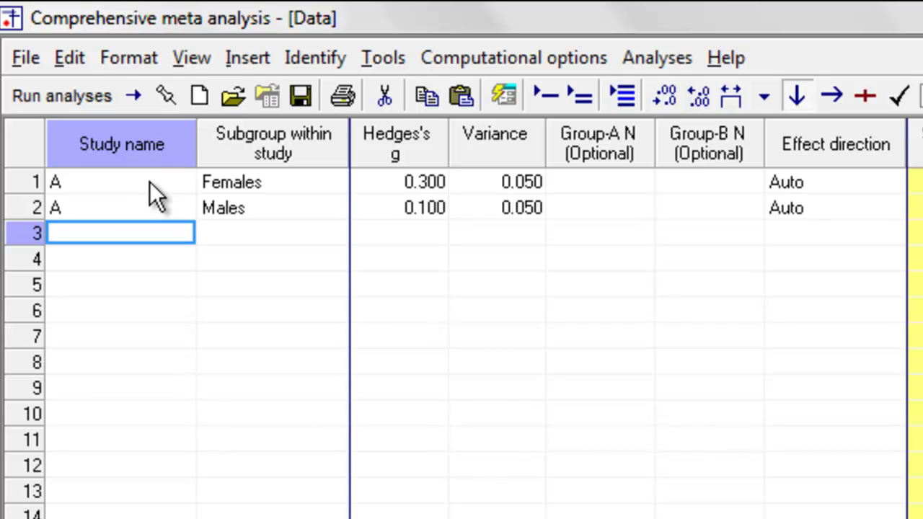
pyautogui.click(253, 58)
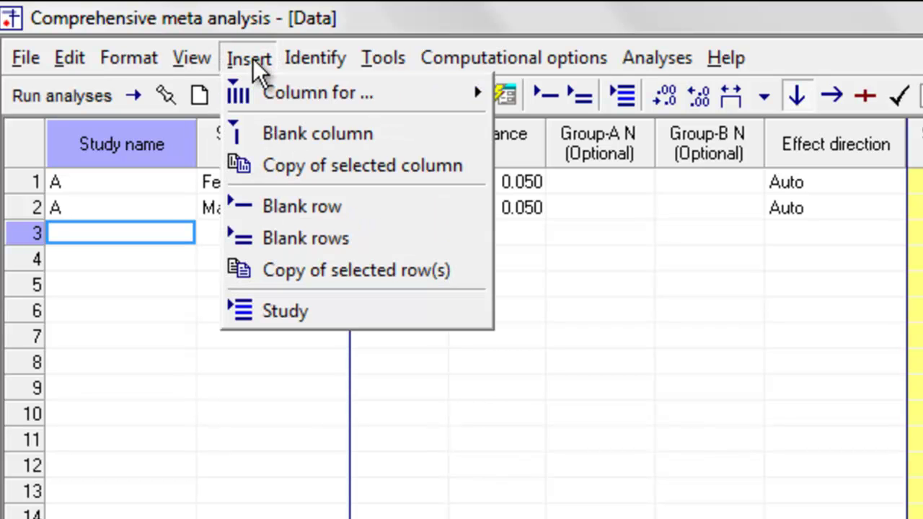
pyautogui.click(318, 313)
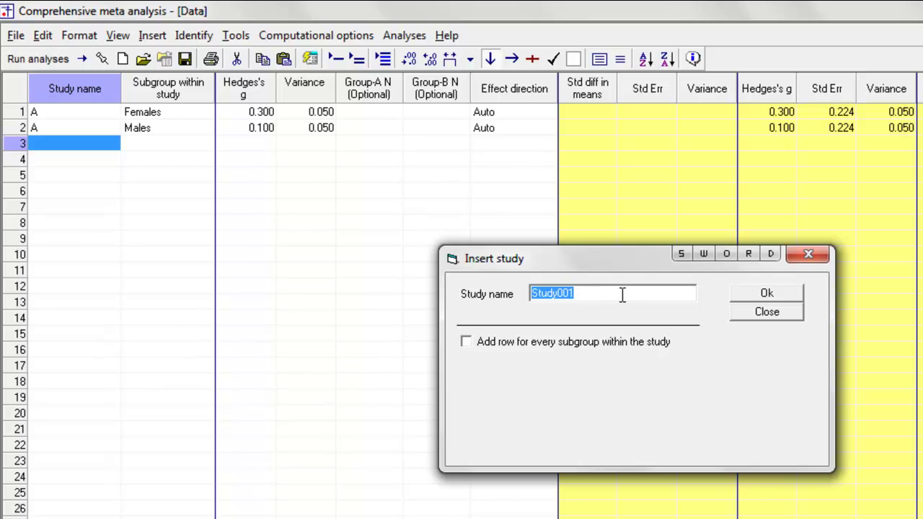
pyautogui.write('B')
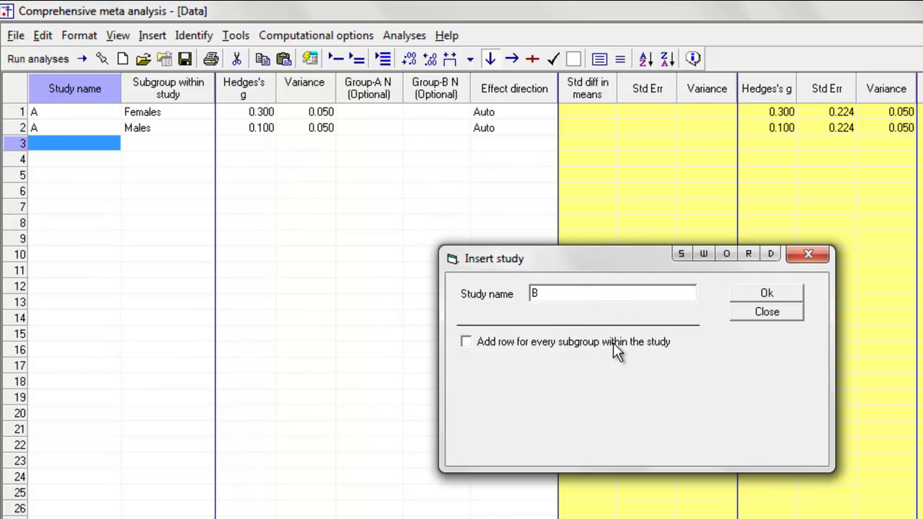
pyautogui.click(468, 343)
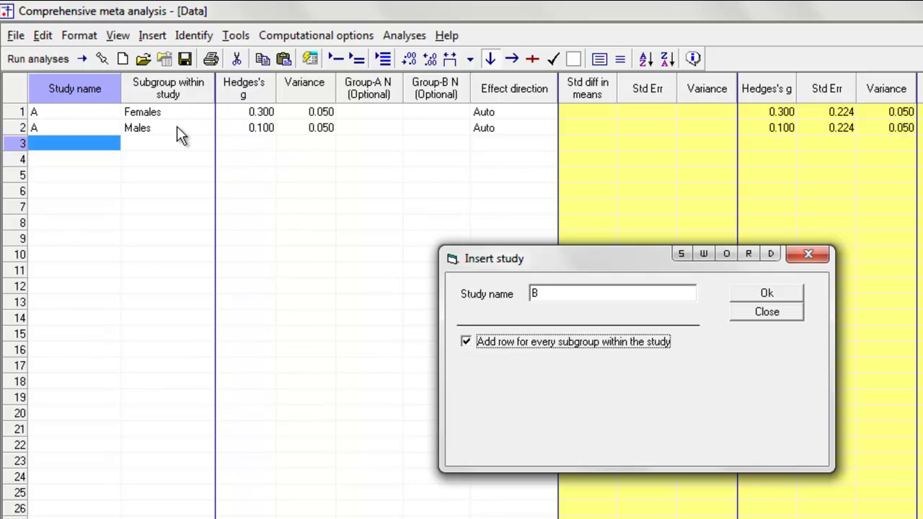
pyautogui.click(777, 295)
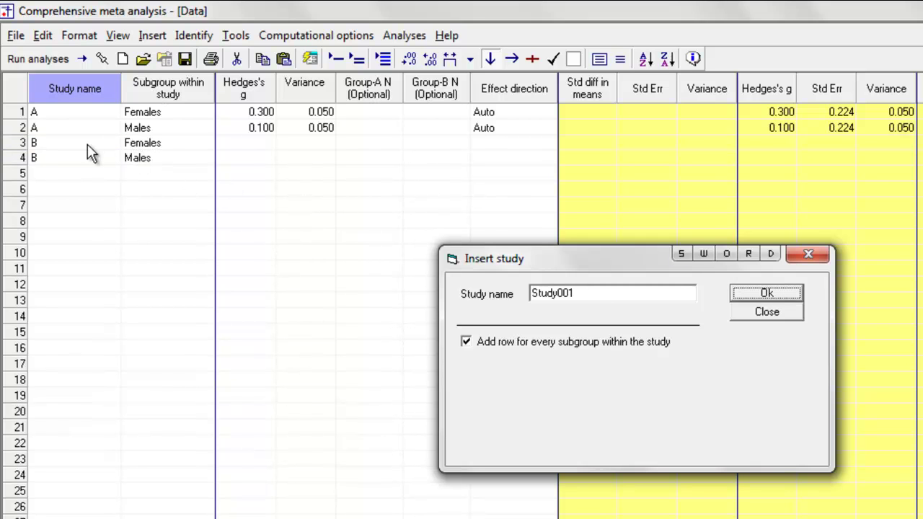
# Step: Insert studies C, D and E with a row for every subgroup, and close the study insertion dialog
pyautogui.doubleClick(598, 295)
pyautogui.write('C')
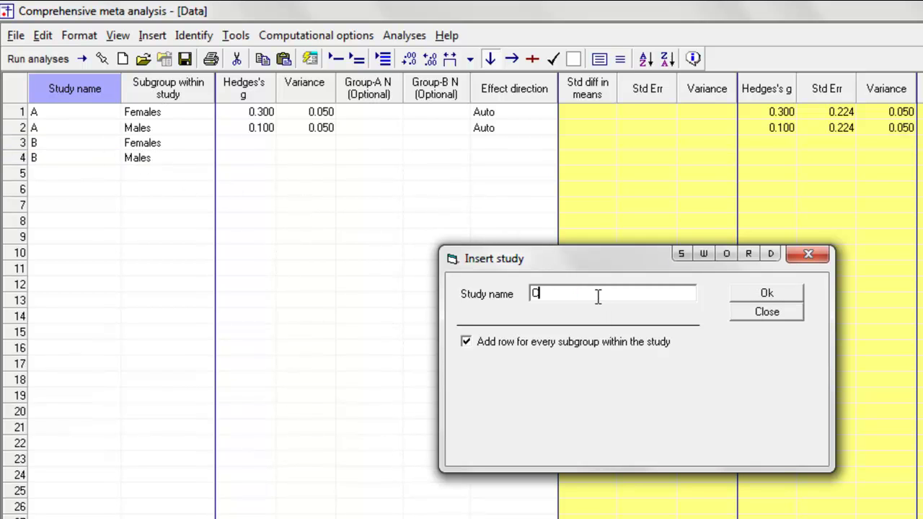
pyautogui.click(793, 295)
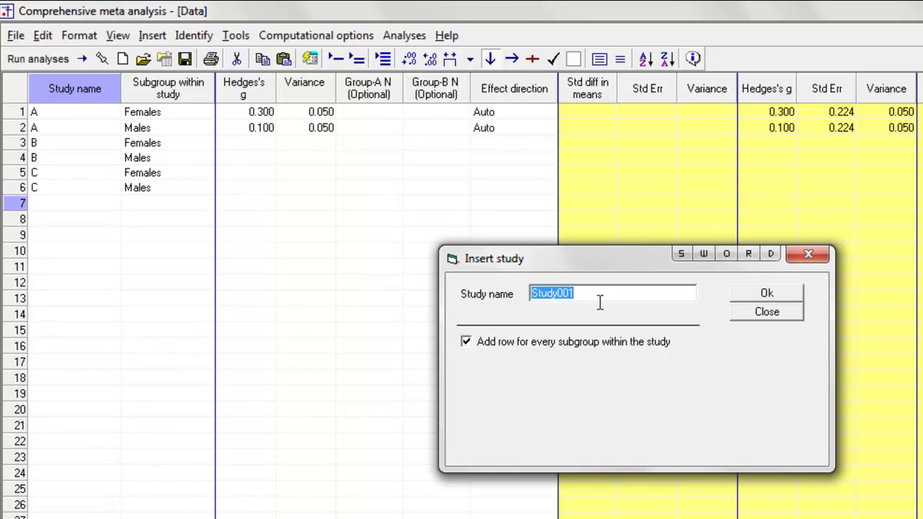
pyautogui.write('D')
pyautogui.click(767, 293)
pyautogui.doubleClick(605, 292)
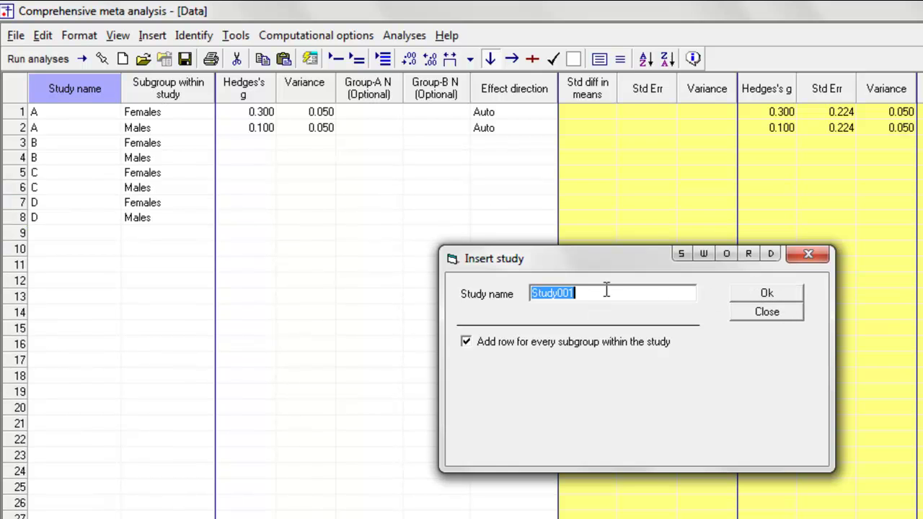
pyautogui.write('E')
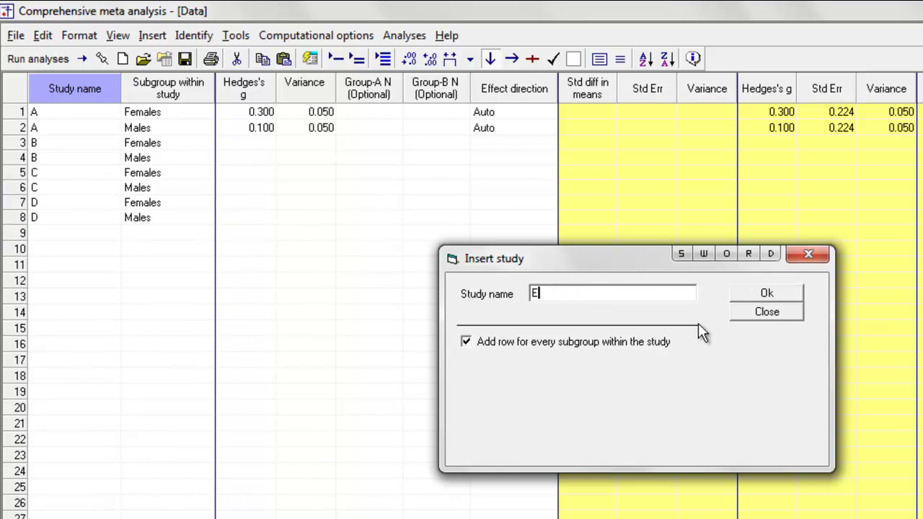
pyautogui.click(773, 297)
pyautogui.click(778, 311)
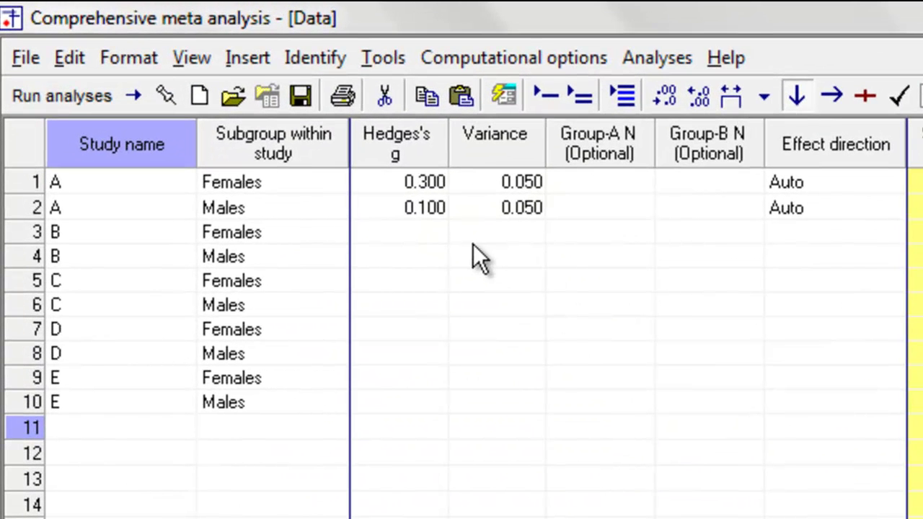
# Step: Enter Hedges's g for study B: .2 for Females and .1 for Males
pyautogui.click(421, 236)
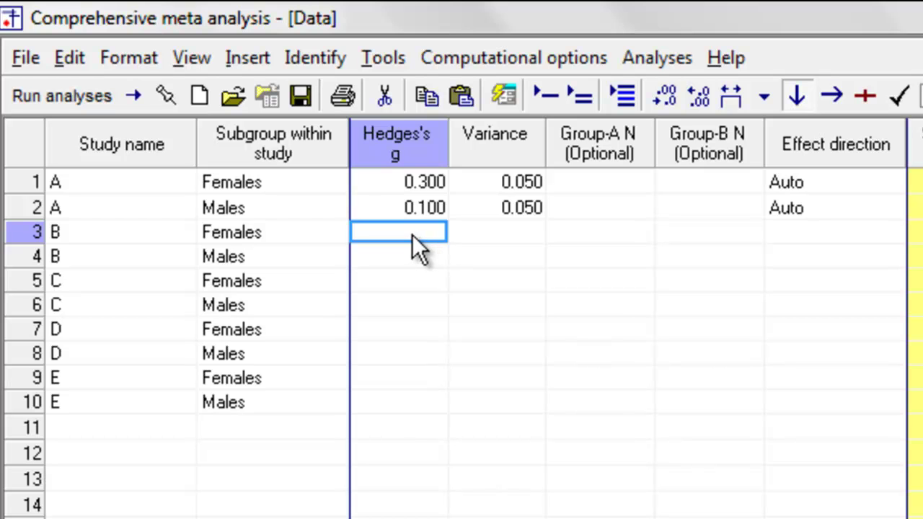
pyautogui.click(412, 234)
pyautogui.write('.2')
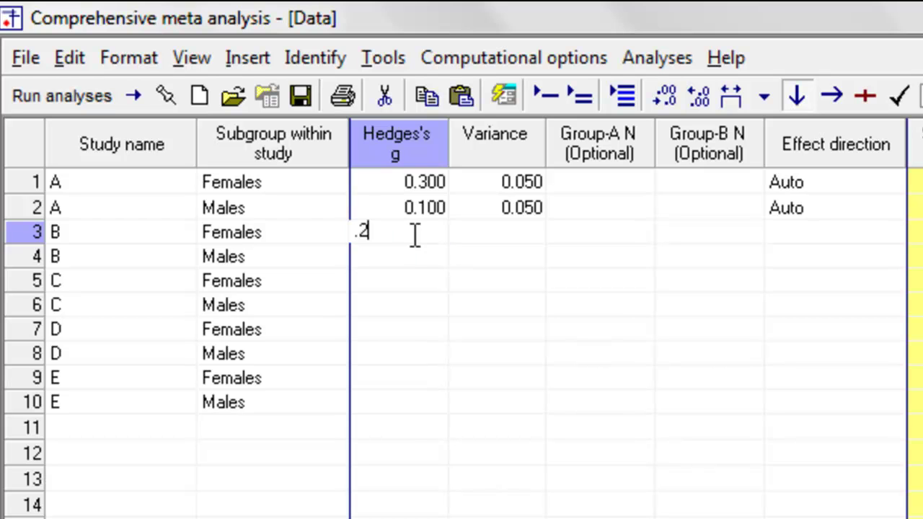
pyautogui.press('Return')
pyautogui.write('.1')
pyautogui.press('Return')
# Step: Enter a variance of .02 for both the Females and Males rows of study B
pyautogui.press('Up')
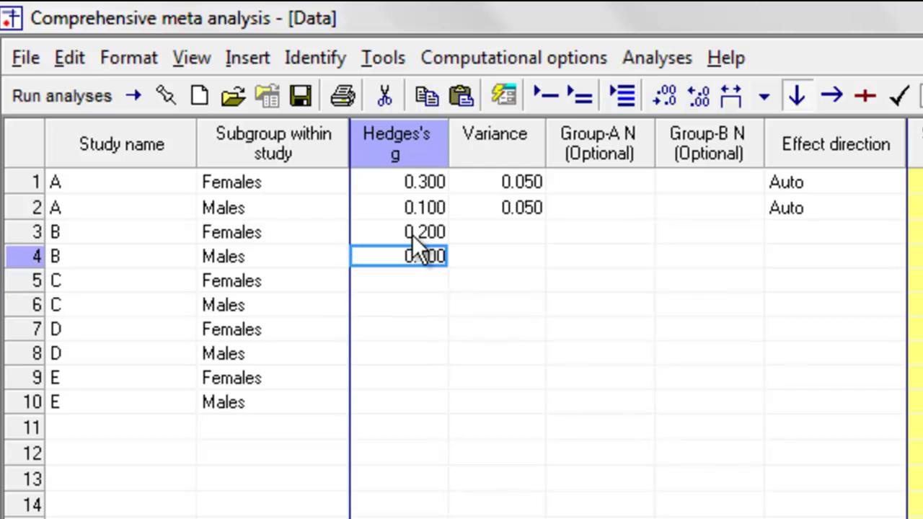
pyautogui.press('Up')
pyautogui.press('Right')
pyautogui.write('.02')
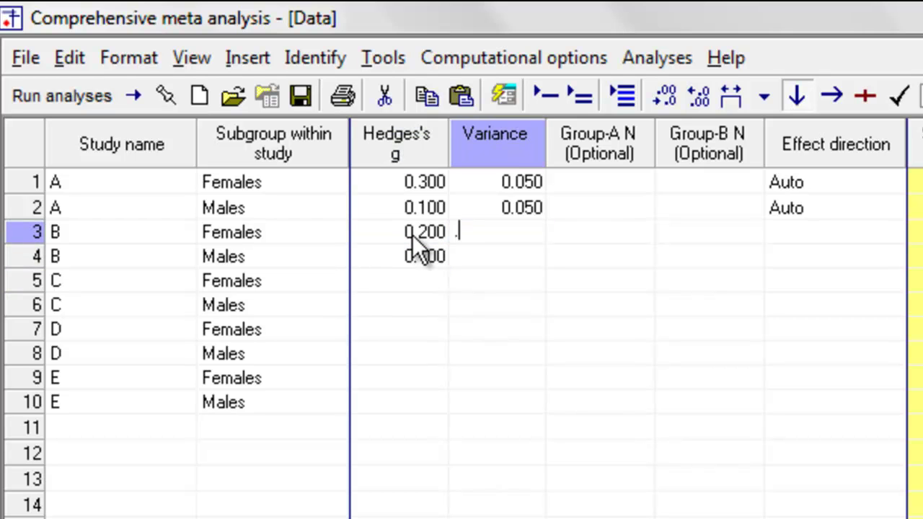
pyautogui.press('Return')
pyautogui.write('.02')
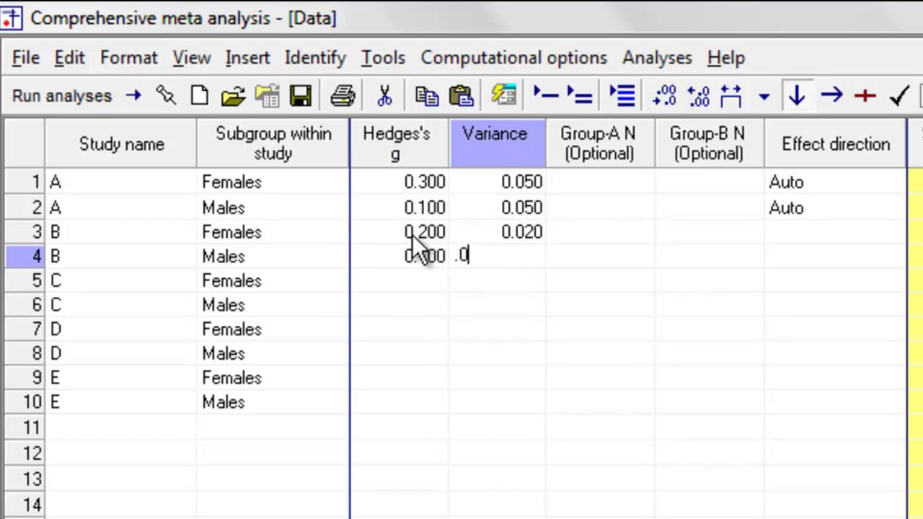
pyautogui.press('Return')
# Step: Enter Hedges's g for study C: .4 for Females and .2 for Males
pyautogui.press('Left')
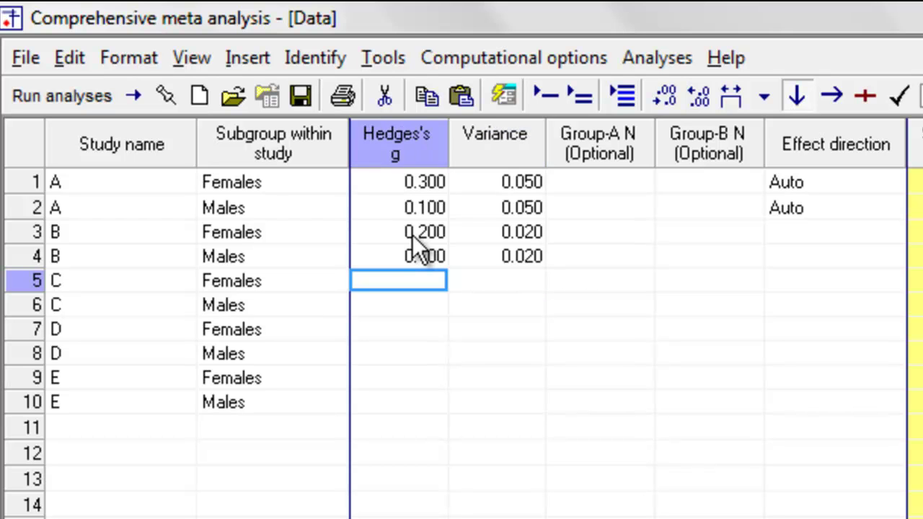
pyautogui.write('.4')
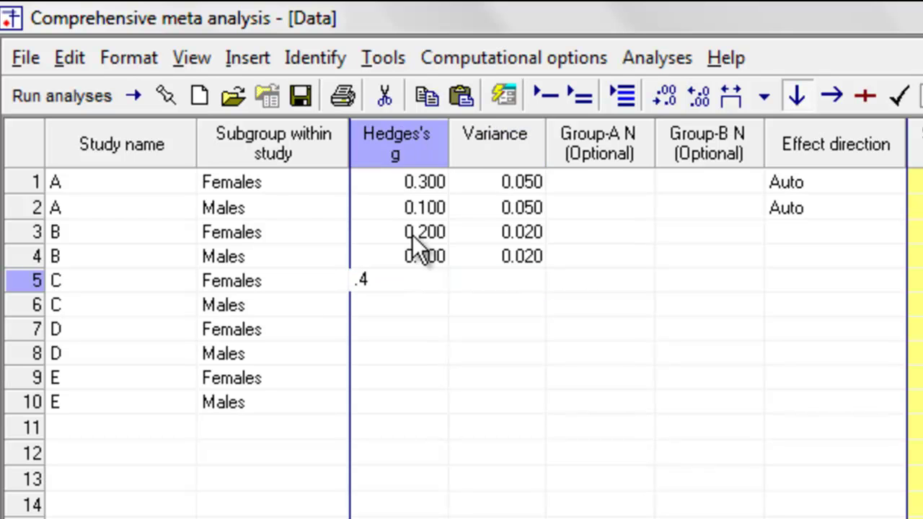
pyautogui.press('Return')
pyautogui.write('.2')
# Step: Enter a variance of .05 for both the Females and Males rows of study C
pyautogui.press('Right')
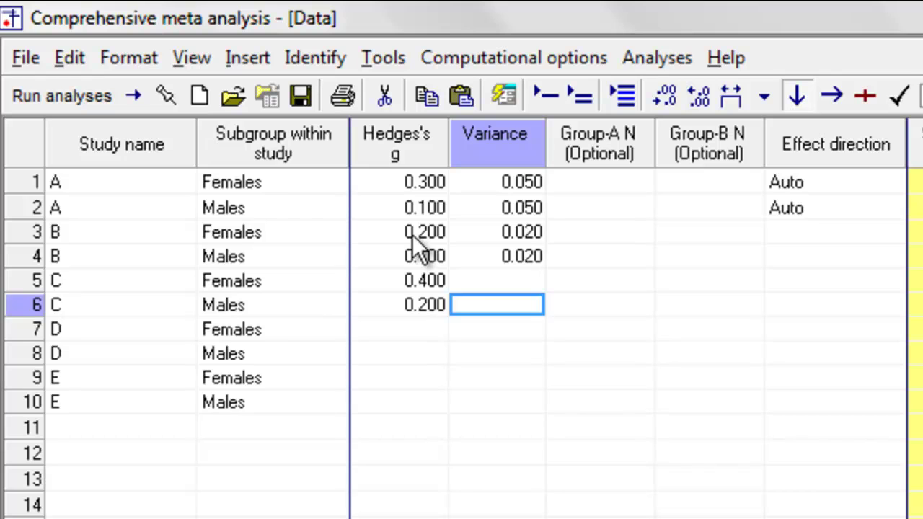
pyautogui.press('Up')
pyautogui.write('.05')
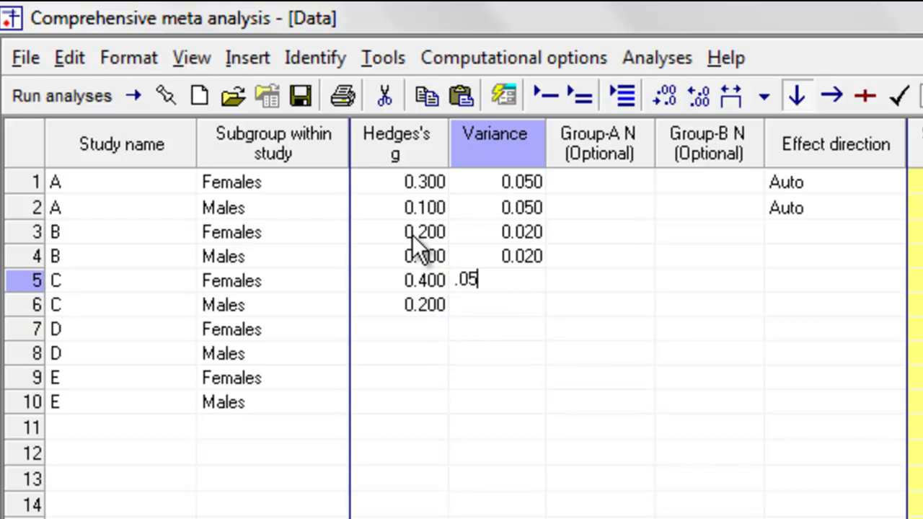
pyautogui.press('Return')
pyautogui.write('.05')
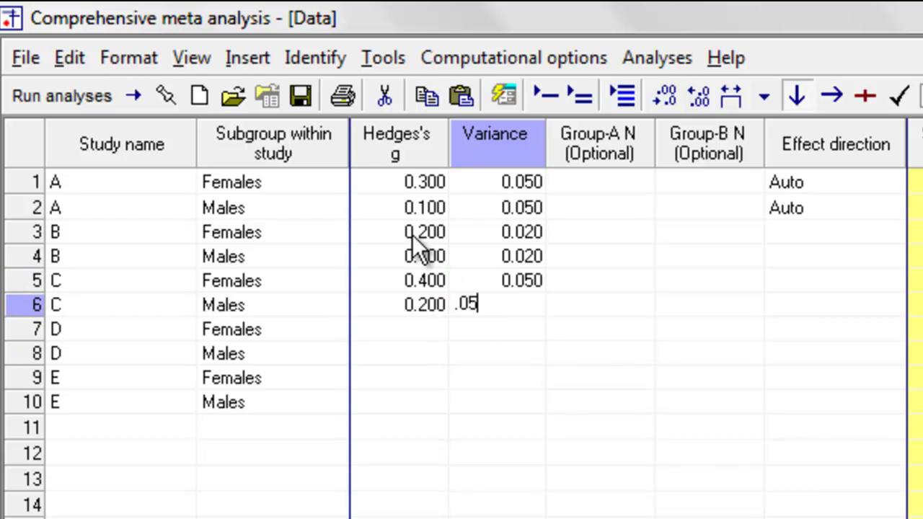
pyautogui.press('Return')
# Step: Enter Hedges's g for study D: .2 for Females and .1 for Males
pyautogui.press('Left')
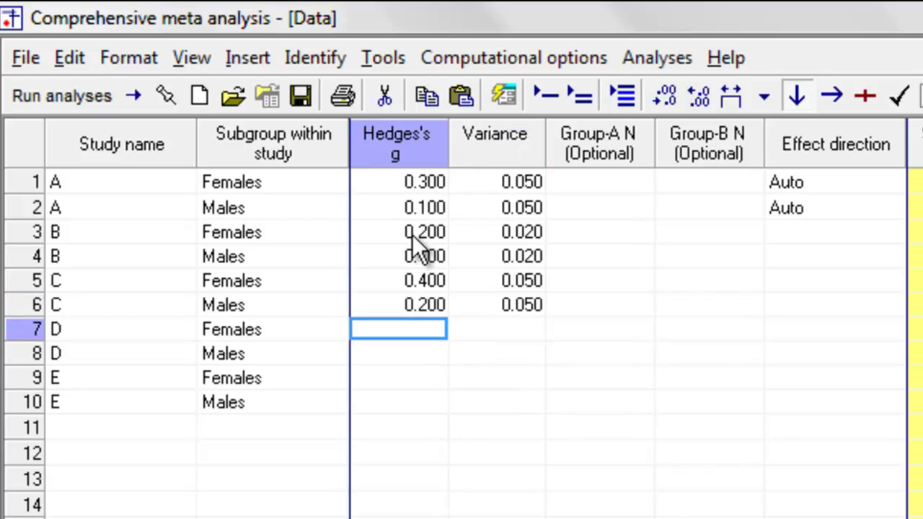
pyautogui.write('.2')
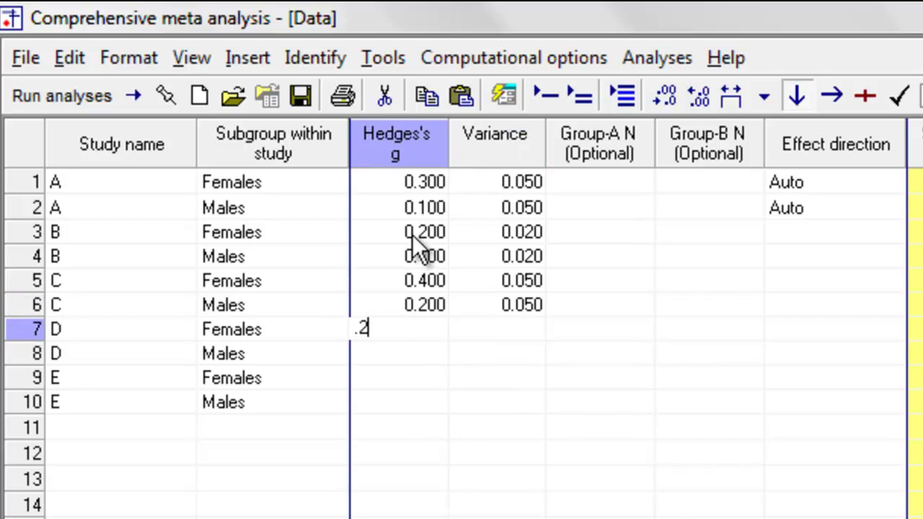
pyautogui.press('Return')
pyautogui.write('.1')
pyautogui.press('Return')
# Step: Enter a variance of .01 for both the Females and Males rows of study D
pyautogui.press('Up')
pyautogui.press('Up')
pyautogui.press('Right')
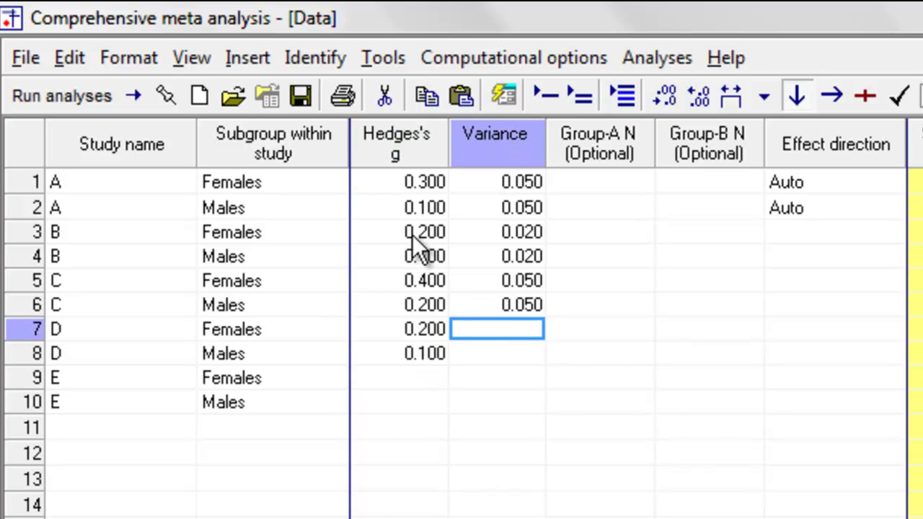
pyautogui.write('.01')
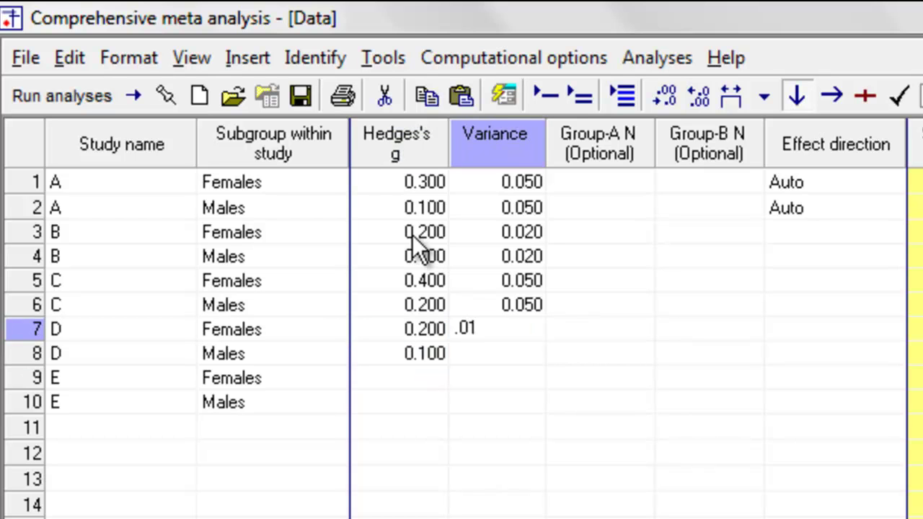
pyautogui.press('Return')
pyautogui.write('.01')
pyautogui.press('Return')
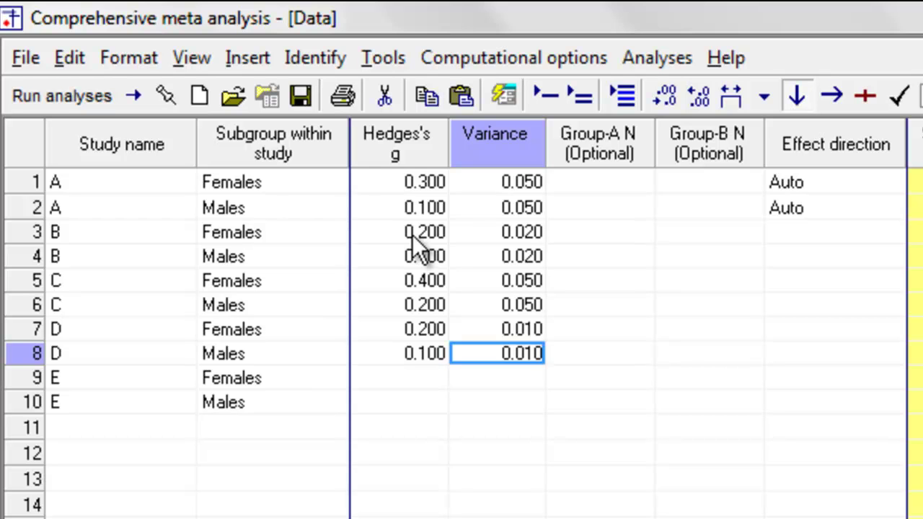
# Step: Enter Hedges's g for study E: .4 for Females and .3 for Males
pyautogui.press('Down')
pyautogui.press('Down')
pyautogui.press('Up')
pyautogui.press('Left')
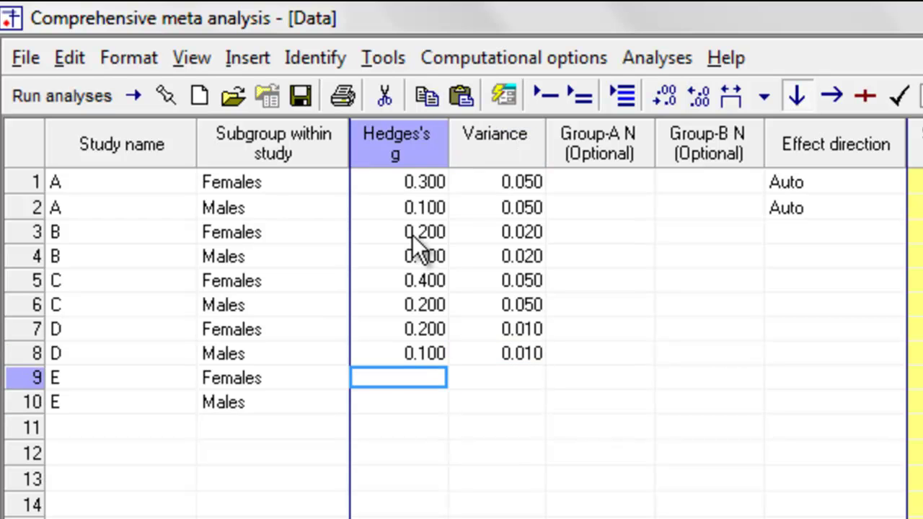
pyautogui.write('.4')
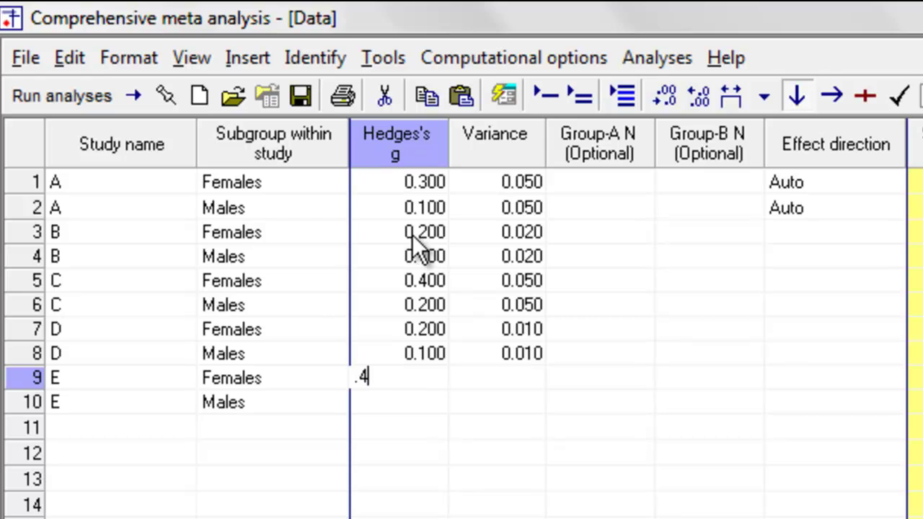
pyautogui.press('Return')
pyautogui.write('.3')
# Step: Enter a variance of .06 for both the Females and Males rows of study E
pyautogui.press('Up')
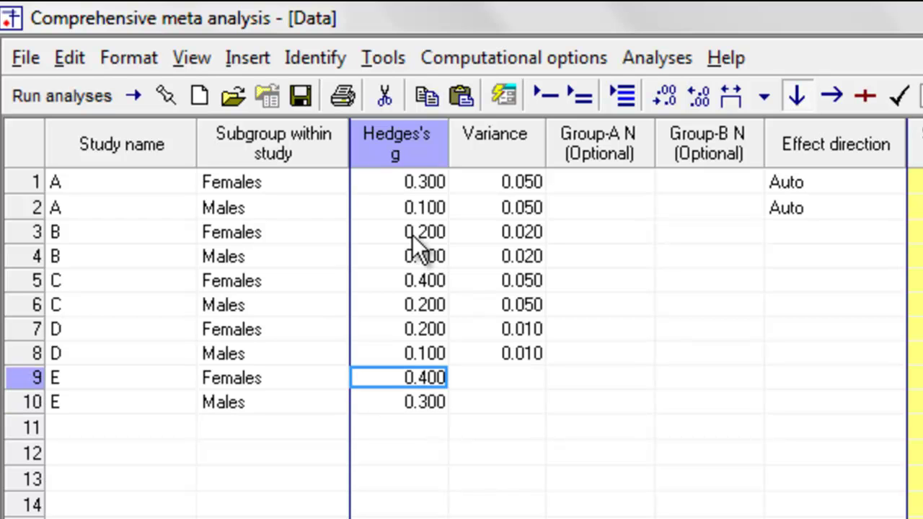
pyautogui.press('Right')
pyautogui.write('.0')
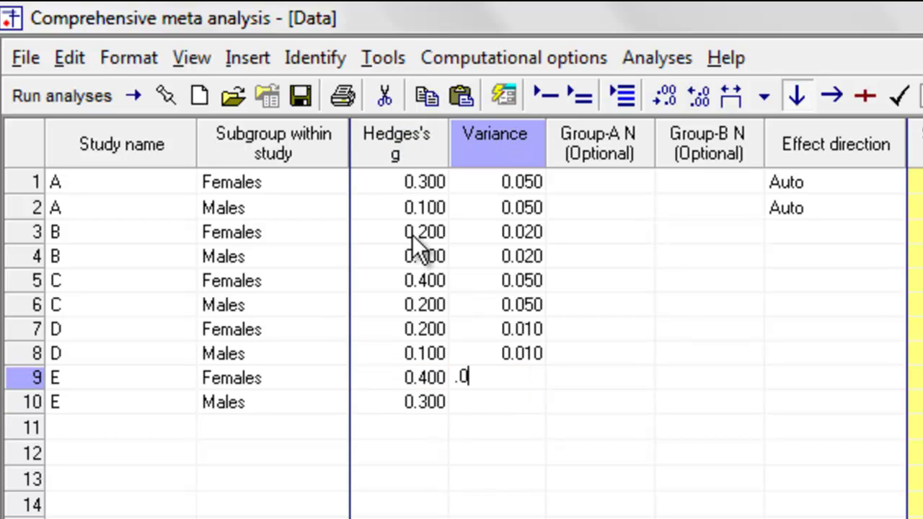
pyautogui.write('6')
pyautogui.press('Return')
pyautogui.write('.06')
pyautogui.press('Return')
# Step: Set the effect direction to Auto for every subgroup row of studies B through E
pyautogui.press('Up')
pyautogui.press('Up')
pyautogui.press('Up')
pyautogui.press('Up')
pyautogui.press('Up')
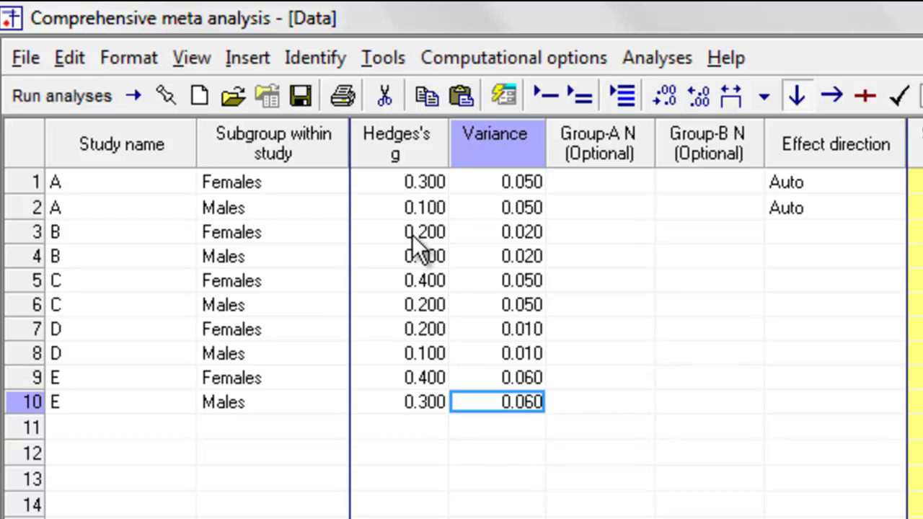
pyautogui.press('Up')
pyautogui.press('Up')
pyautogui.press('Right')
pyautogui.press('Up')
pyautogui.press('Right')
pyautogui.press('Right')
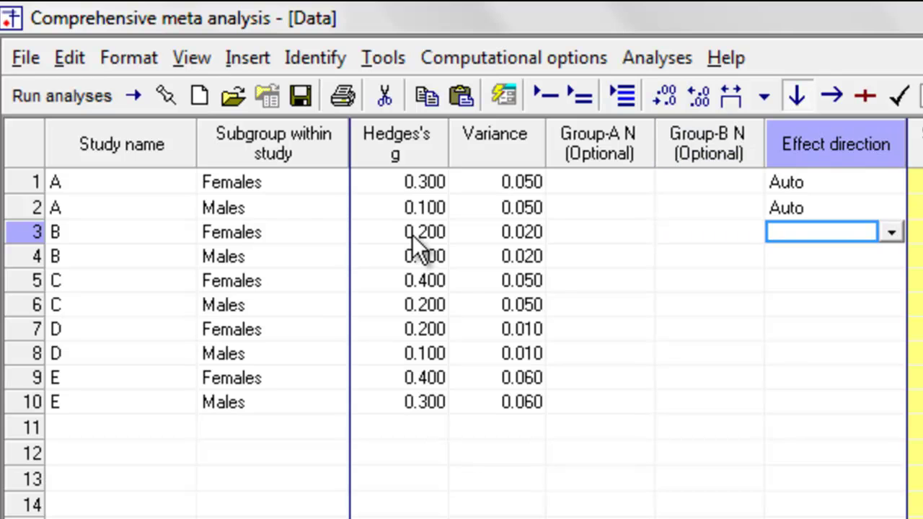
pyautogui.press('Down')
pyautogui.press('Down')
pyautogui.press('Down')
pyautogui.press('Down')
pyautogui.press('Down')
pyautogui.press('Down')
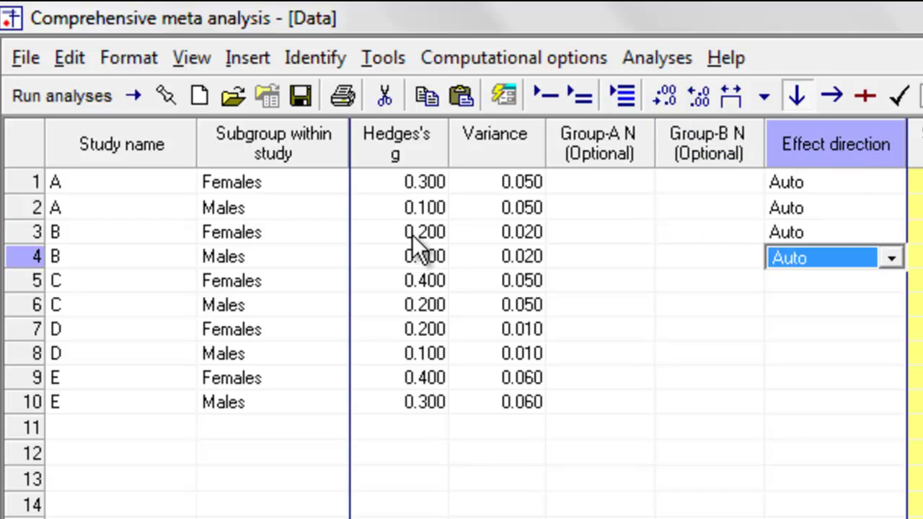
pyautogui.press('Down')
pyautogui.press('Down')
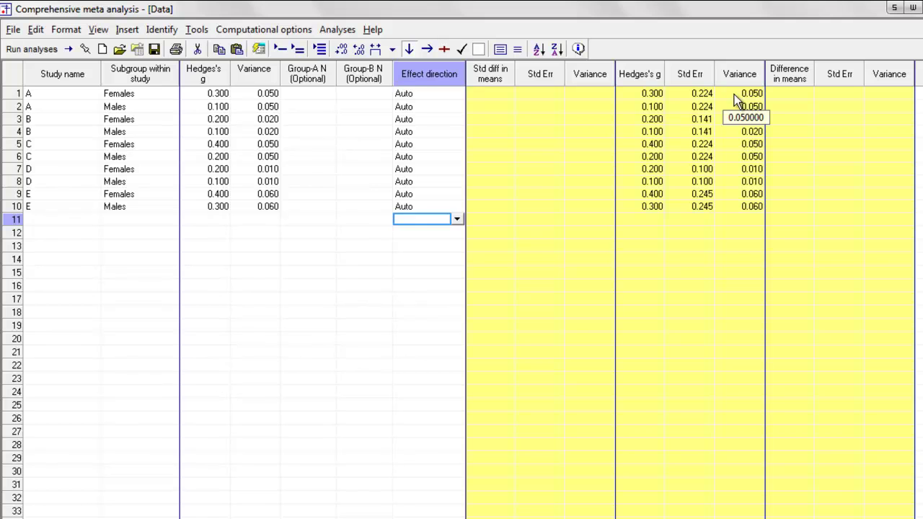
# Step: Customize the computed effect size display to leave out Std diff in means and Difference in means, keeping only Hedges's g
pyautogui.rightClick(539, 119)
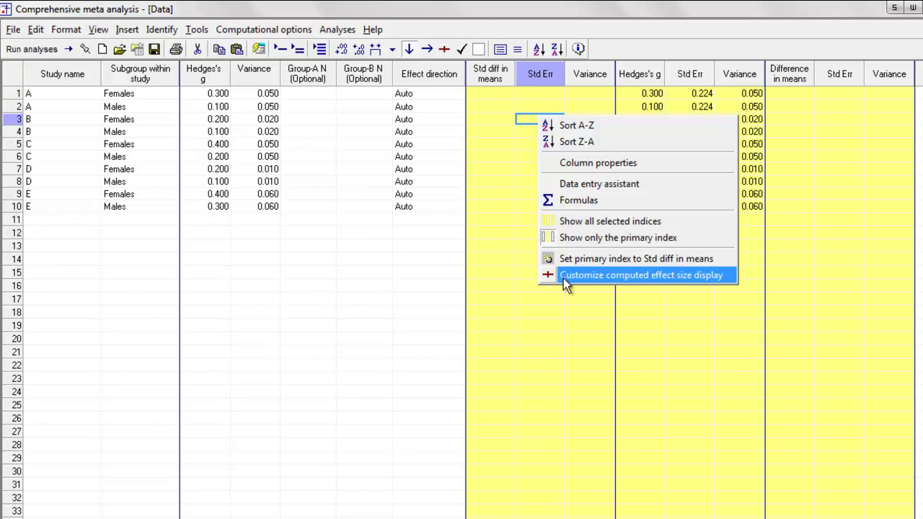
pyautogui.click(591, 274)
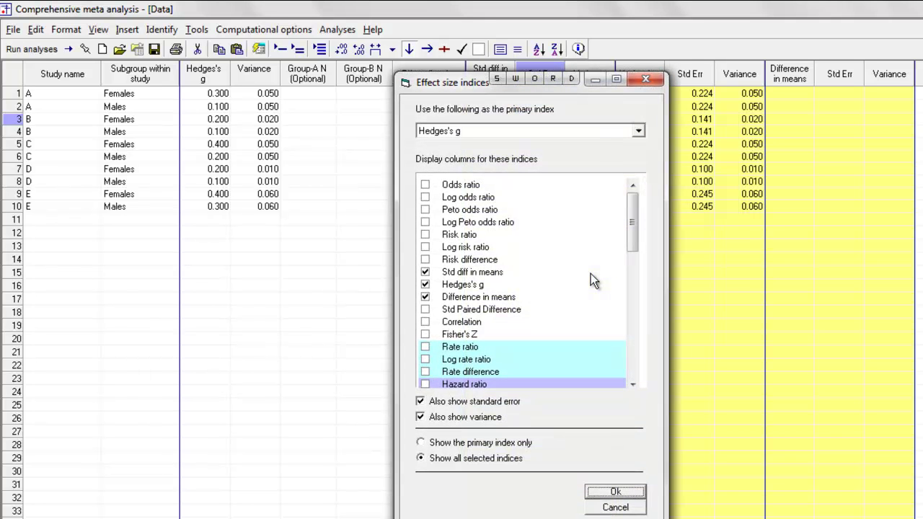
pyautogui.click(424, 303)
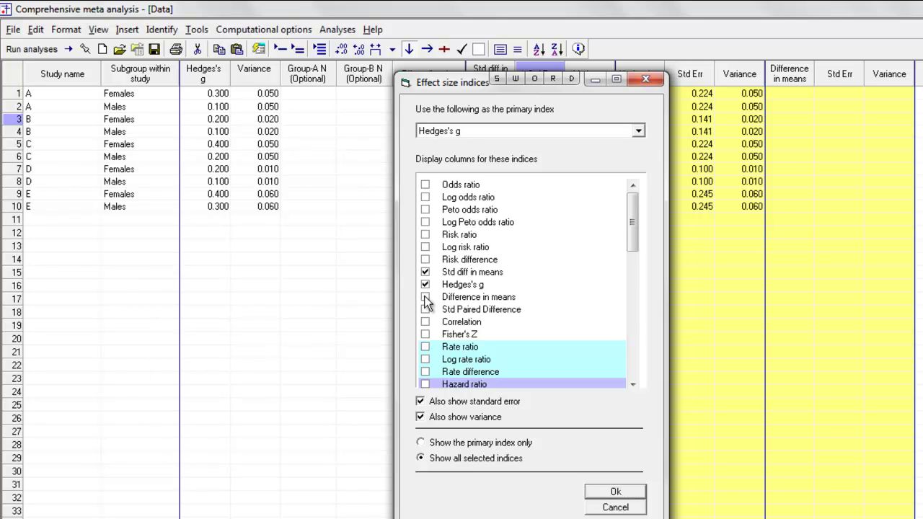
pyautogui.click(425, 272)
pyautogui.click(615, 494)
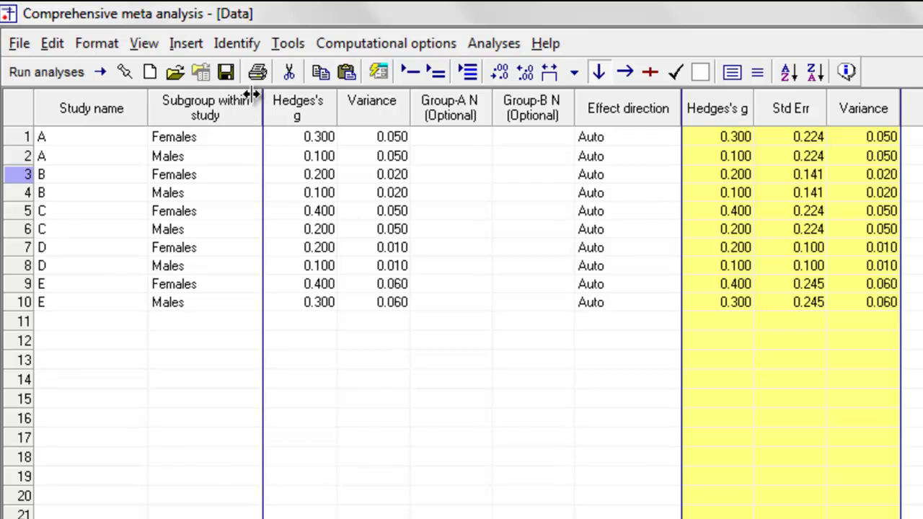
# Step: Save the data set as Basic data.cma in the Complex data structures Video folder in Dropbox
pyautogui.click(223, 74)
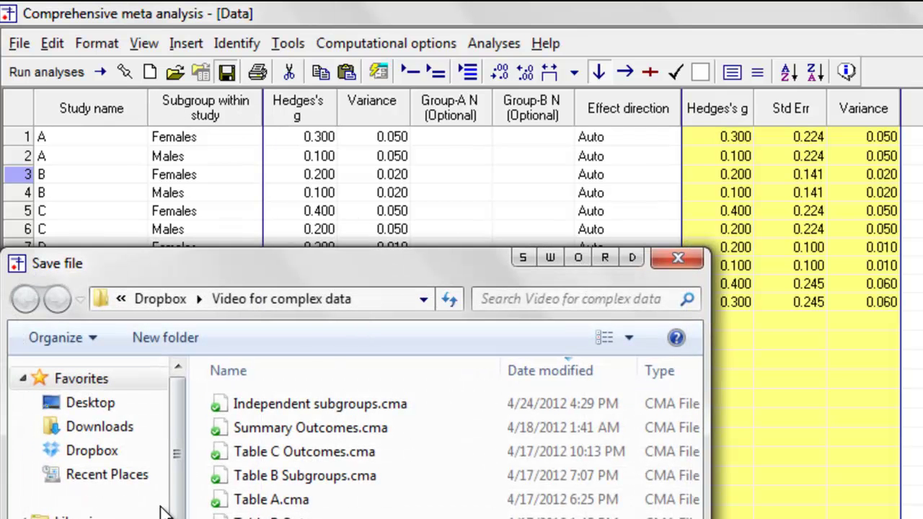
pyautogui.click(122, 453)
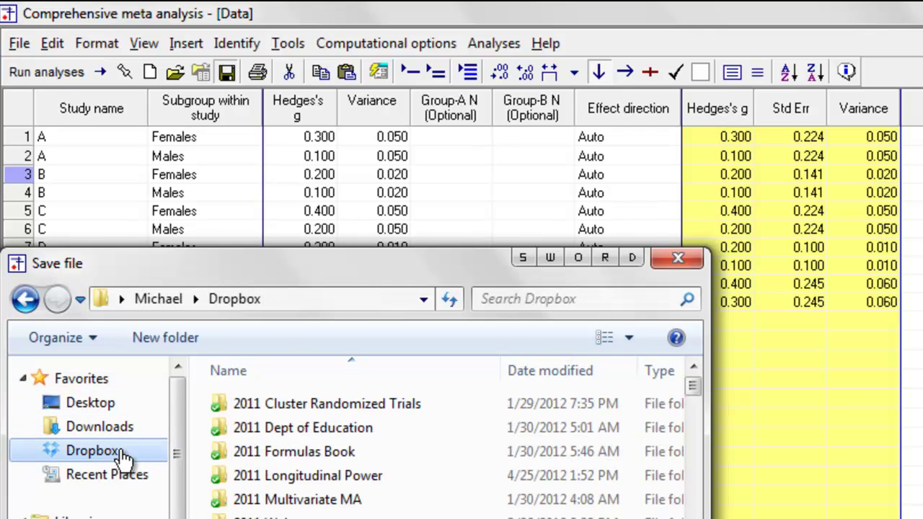
pyautogui.scroll(-3, 447, 447)
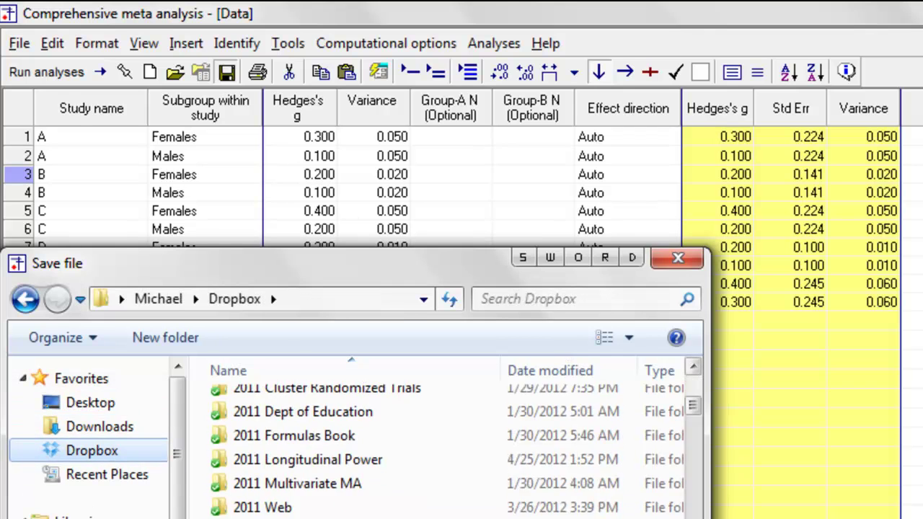
pyautogui.scroll(-5, 448, 433)
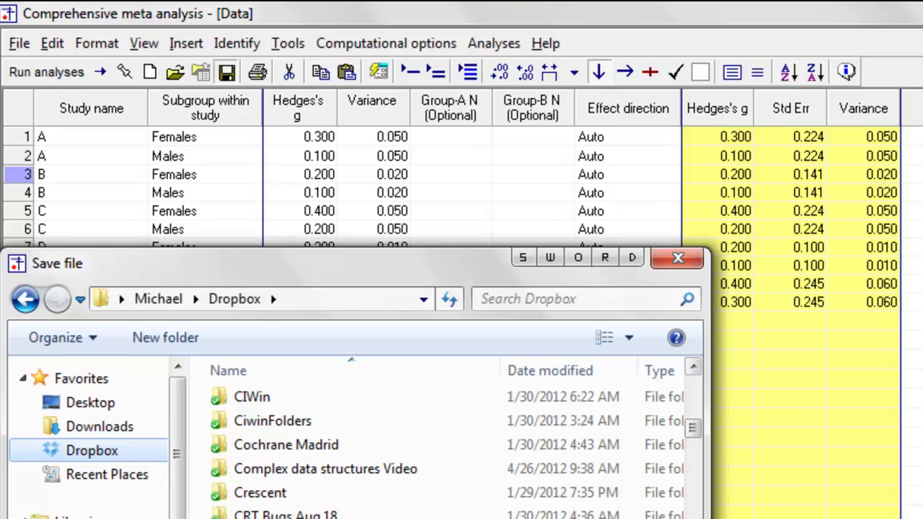
pyautogui.doubleClick(341, 474)
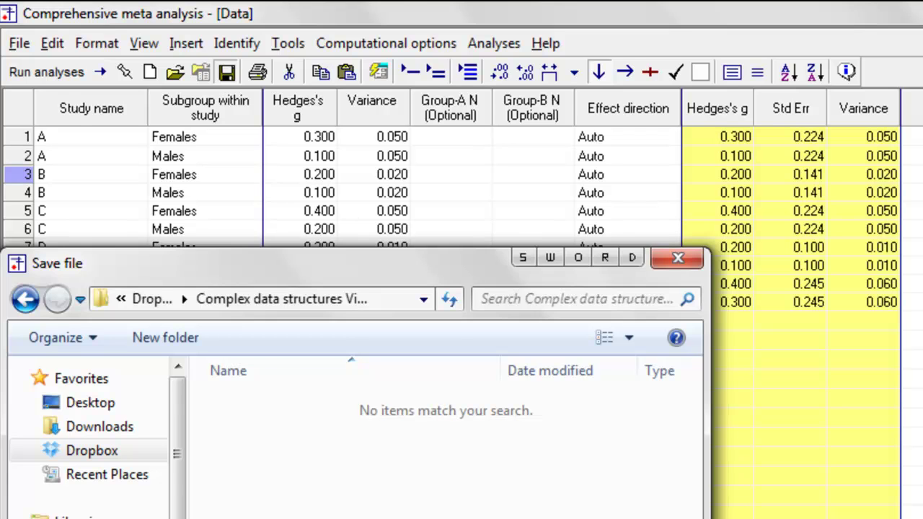
pyautogui.press('Return')
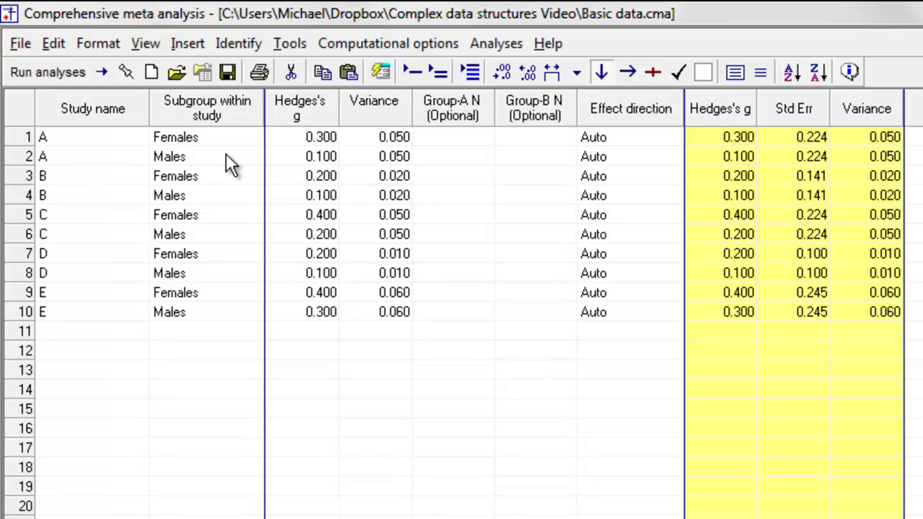
# Step: Run the analyses and choose study instead of subgroup within study as the unit of analysis
pyautogui.click(45, 74)
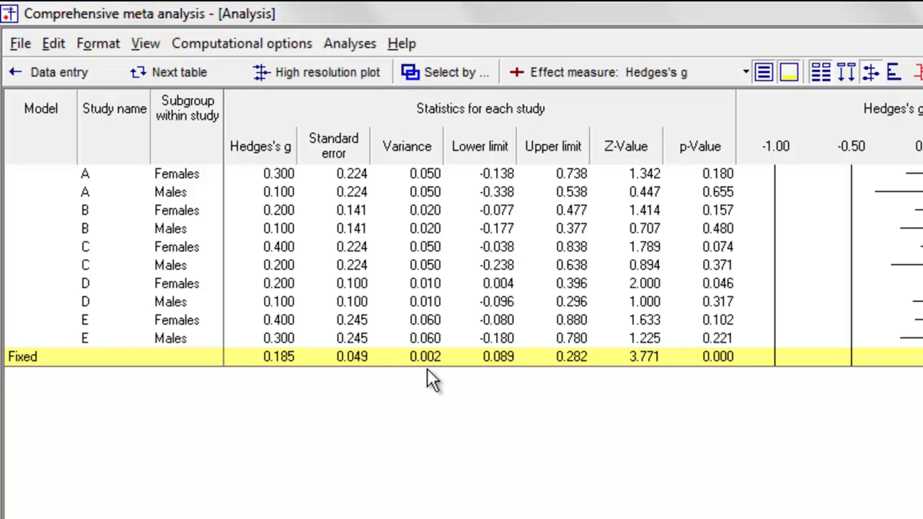
pyautogui.rightClick(160, 193)
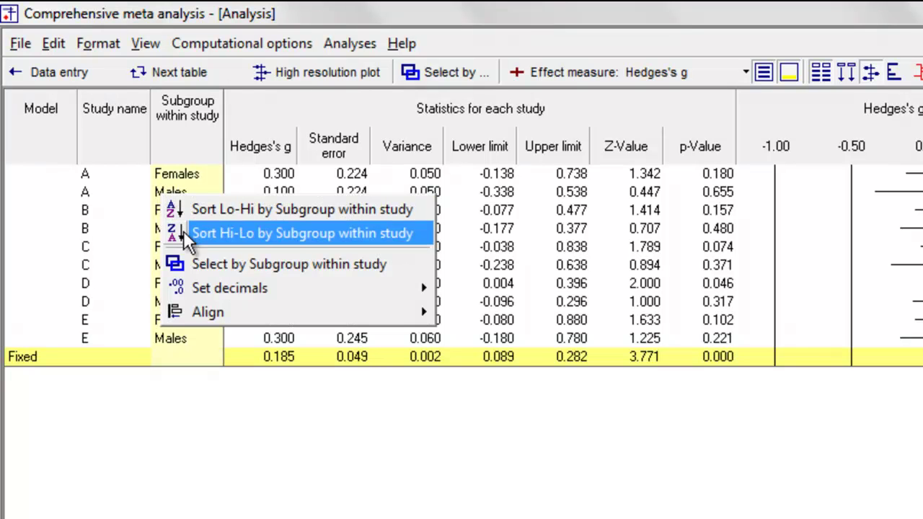
pyautogui.click(239, 265)
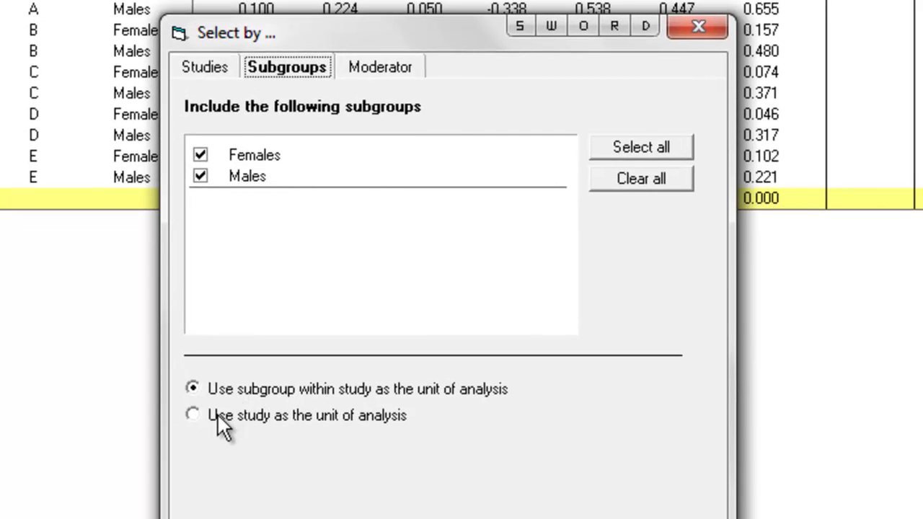
pyautogui.click(200, 417)
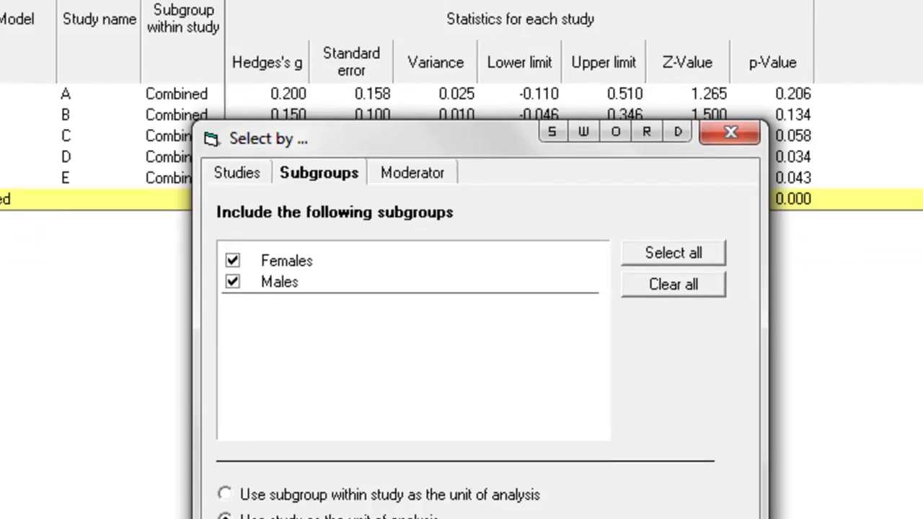
# Step: Apply study as the unit of analysis, and switch the unit back to subgroup within study
pyautogui.press('Return')
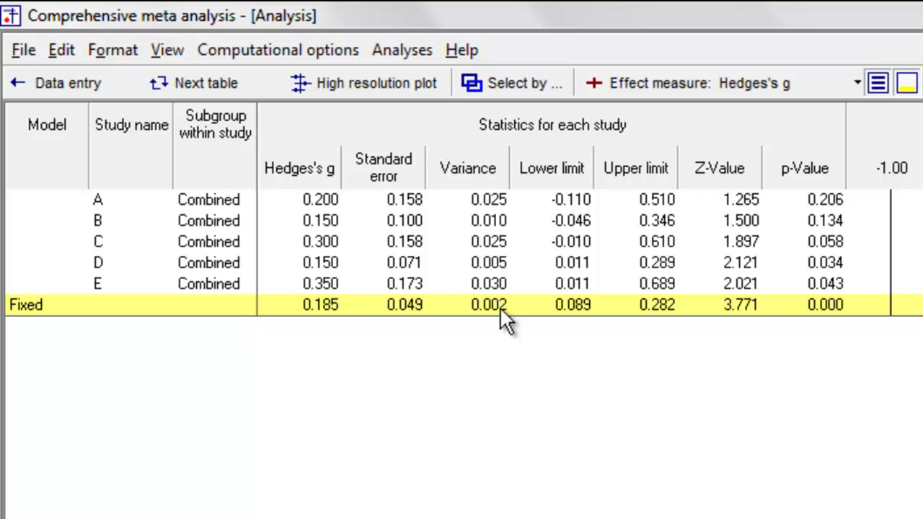
pyautogui.rightClick(237, 253)
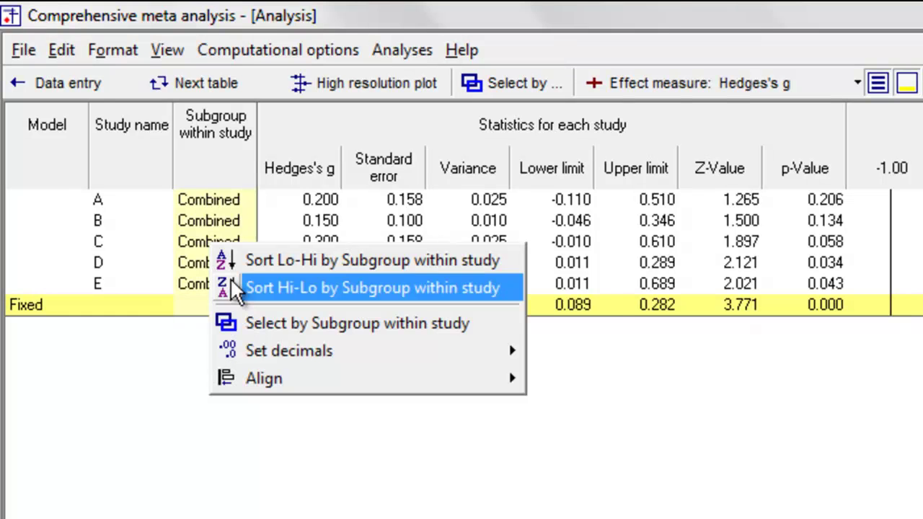
pyautogui.click(301, 325)
pyautogui.click(167, 404)
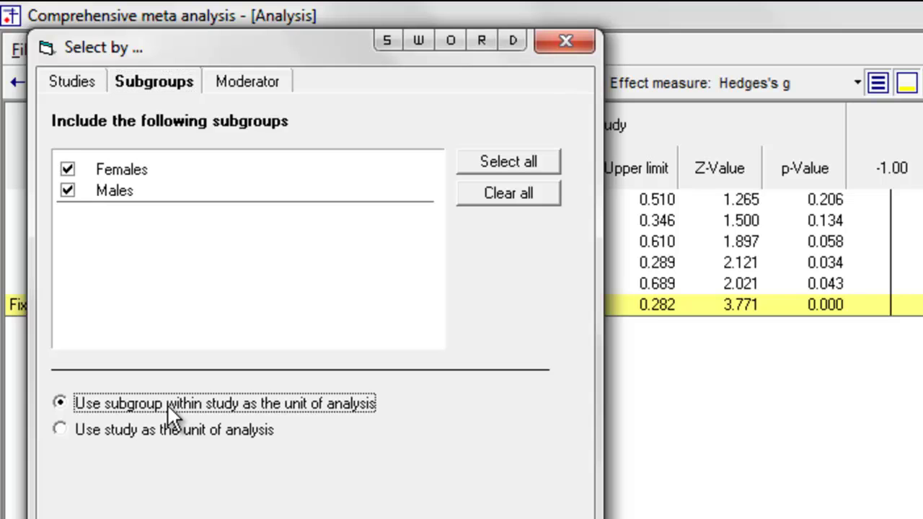
pyautogui.press('Return')
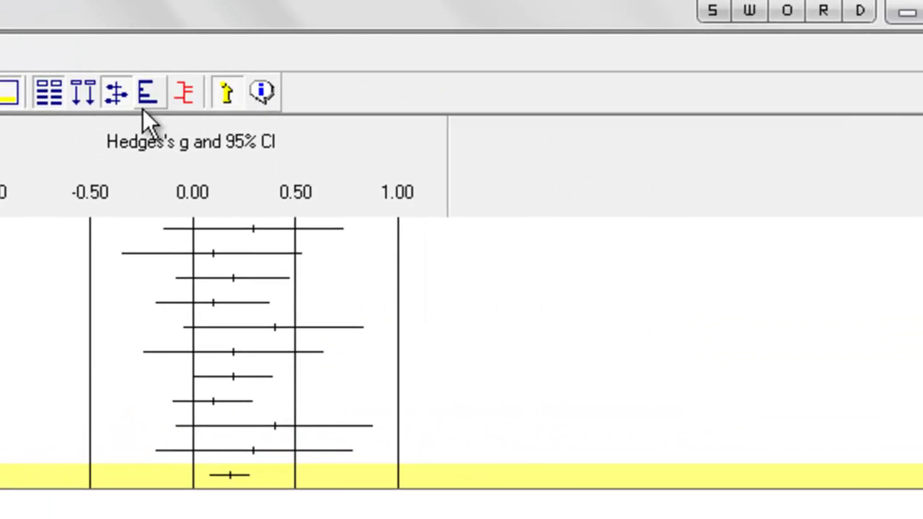
# Step: Display the fixed-effect weights beside the forest plot and include the raw weight values
pyautogui.click(146, 101)
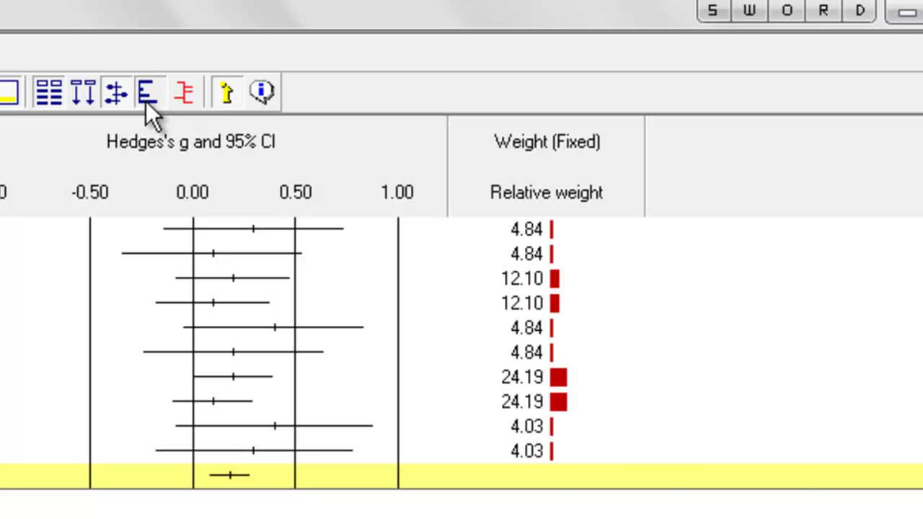
pyautogui.rightClick(503, 253)
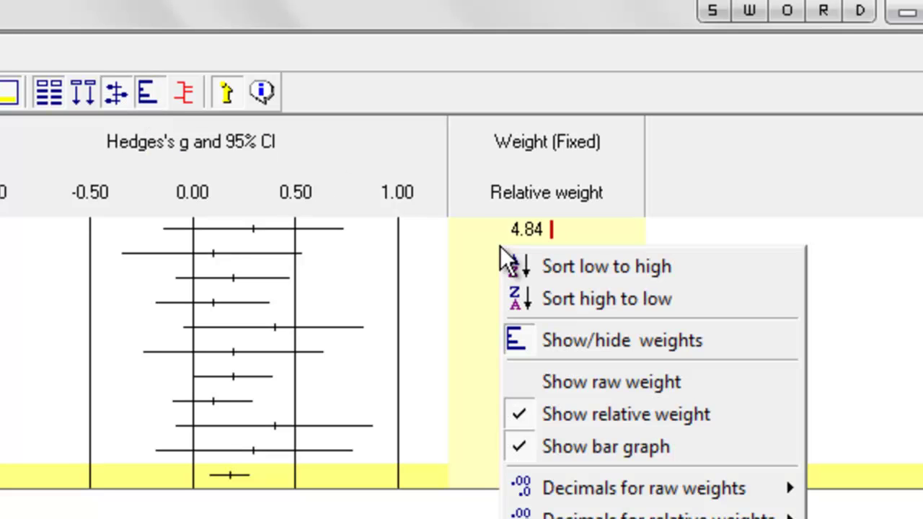
pyautogui.click(546, 381)
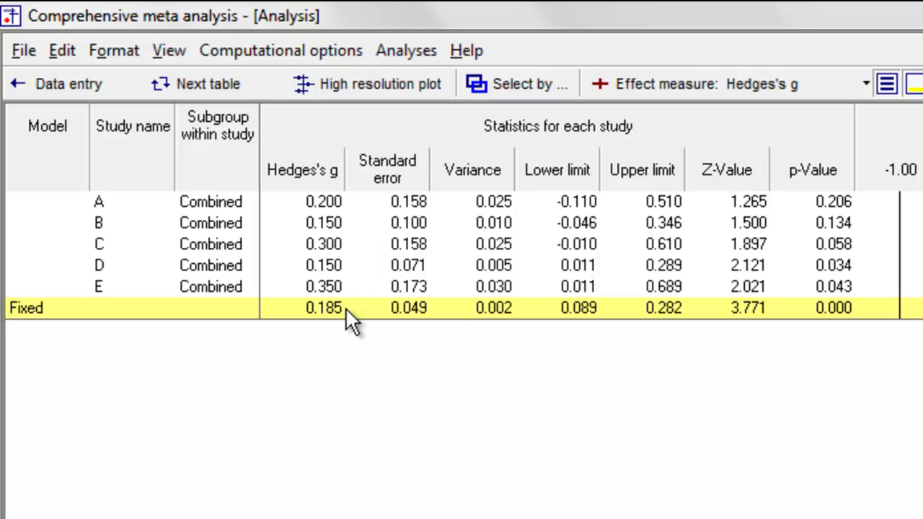
# Step: Set the Females and Males analysis to use subgroup within study as the unit of analysis
pyautogui.rightClick(239, 250)
pyautogui.moveTo(347, 357)
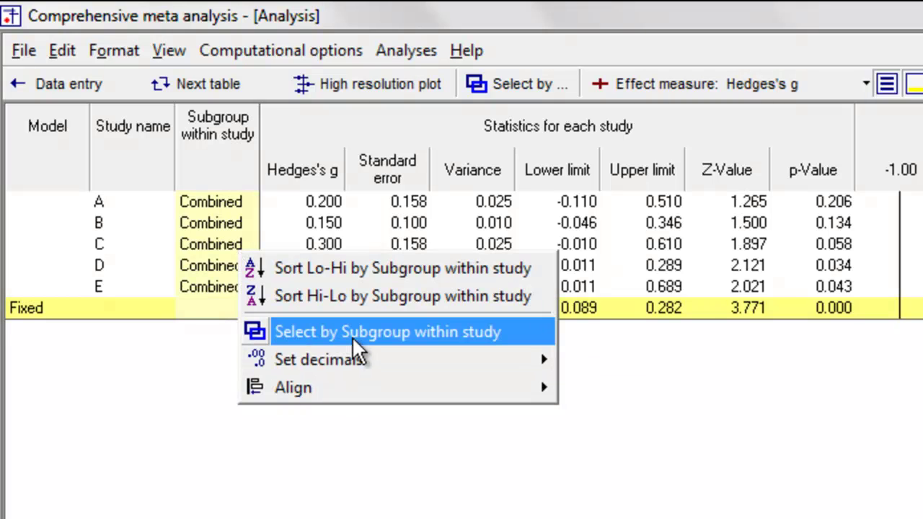
pyautogui.click(352, 336)
pyautogui.click(286, 476)
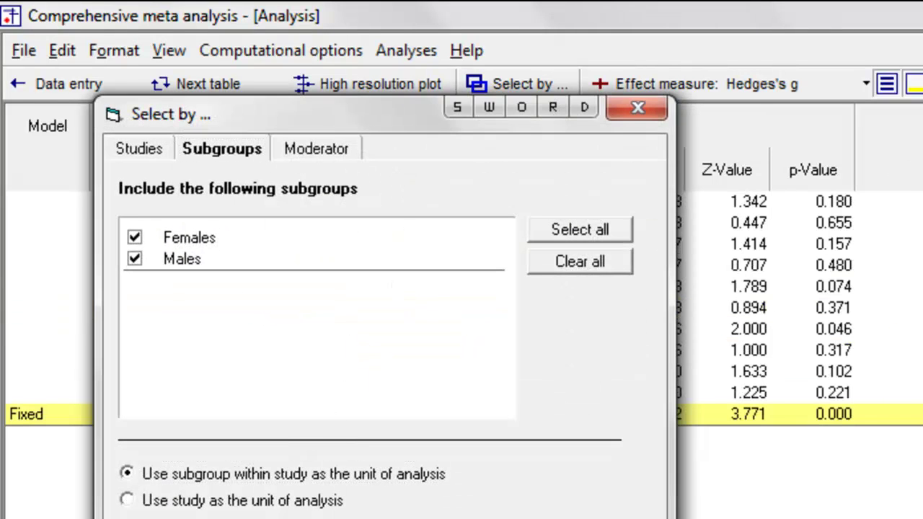
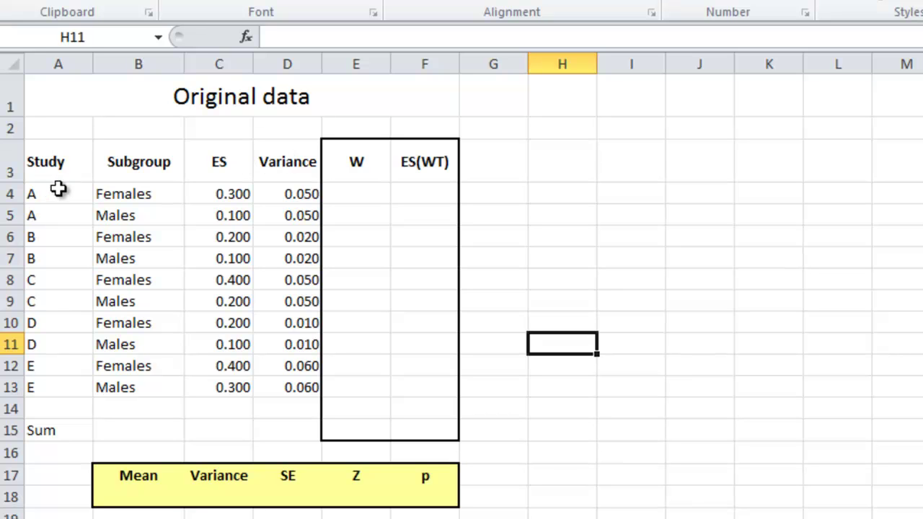
# Step: In the Excel sheet Original data, examine the subgroup, ES and variance entries of study A's Females and Males rows
pyautogui.click(49, 190)
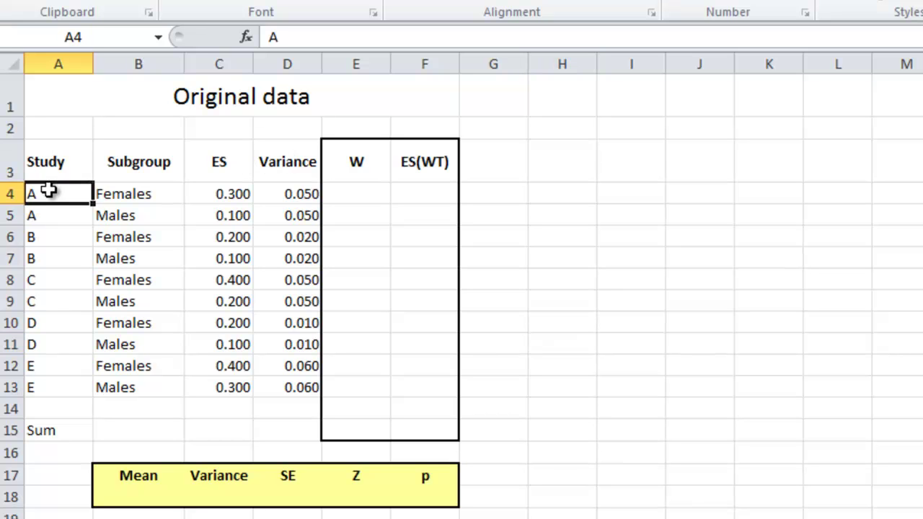
pyautogui.click(144, 195)
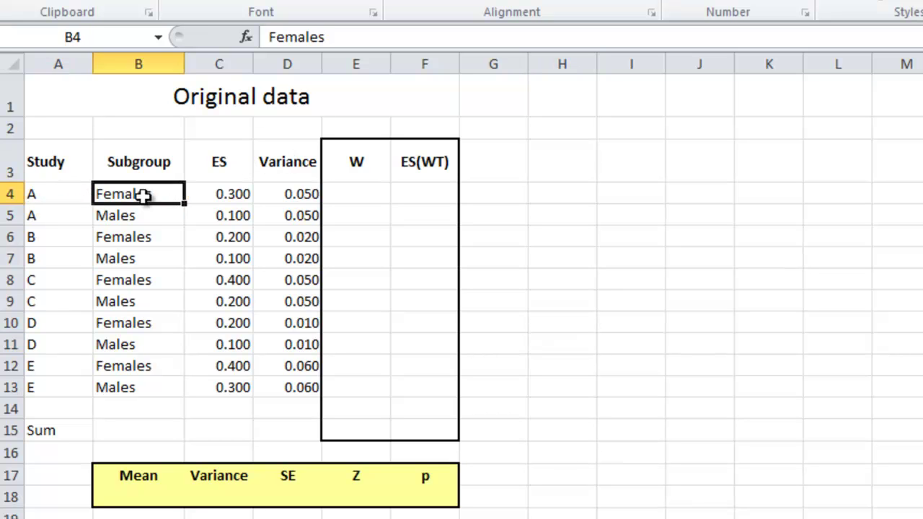
pyautogui.click(245, 189)
pyautogui.click(303, 194)
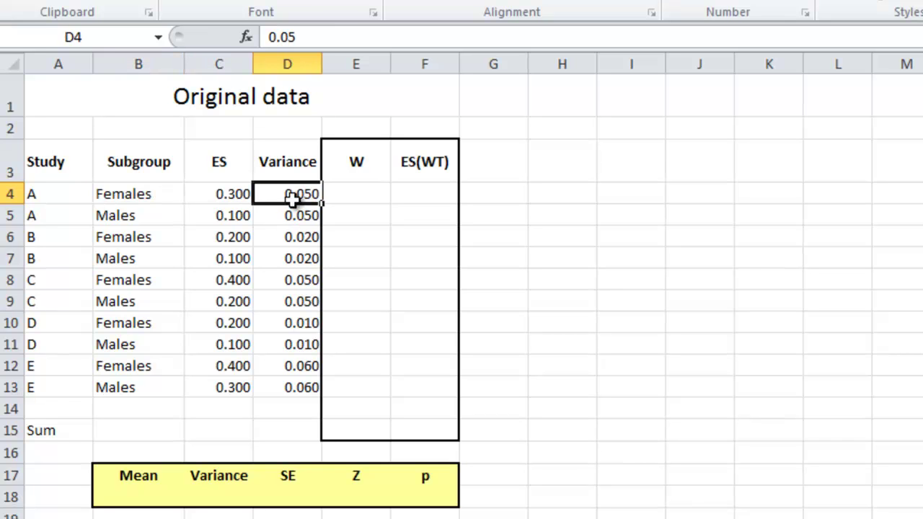
pyautogui.click(49, 221)
pyautogui.click(128, 215)
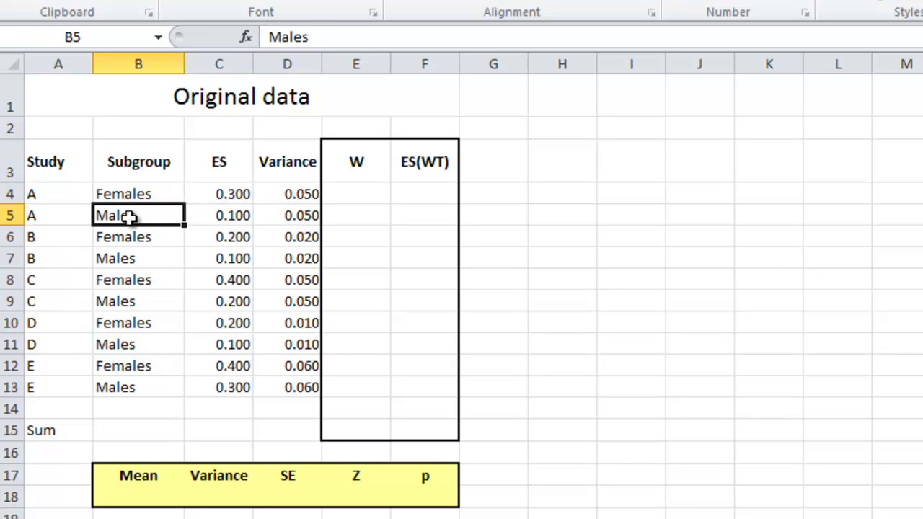
pyautogui.click(249, 221)
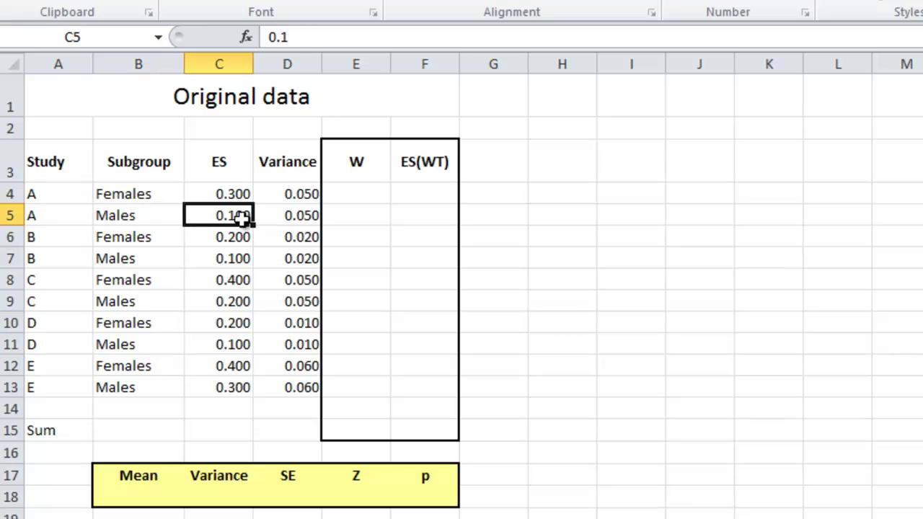
pyautogui.click(289, 217)
pyautogui.click(791, 342)
pyautogui.write('`')
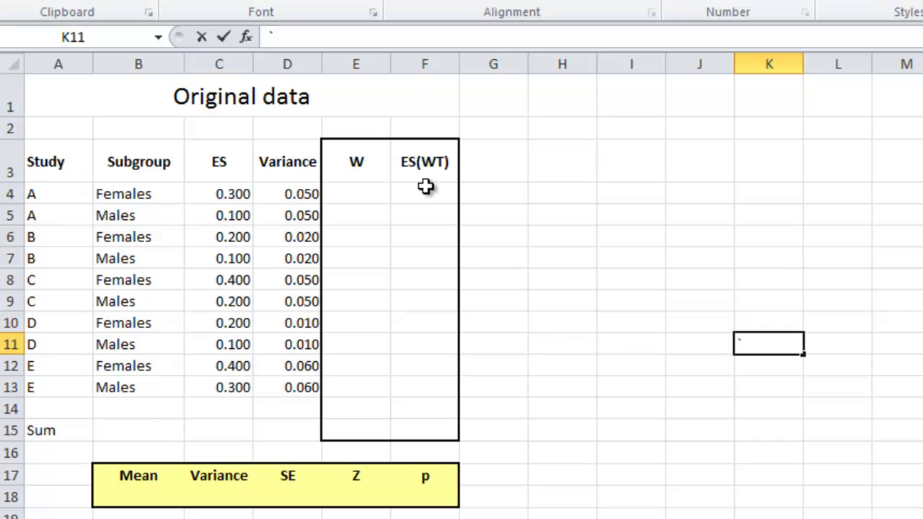
# Step: Compute the weight of study A Females in cell E4 with the formula =1/D4
pyautogui.click(376, 191)
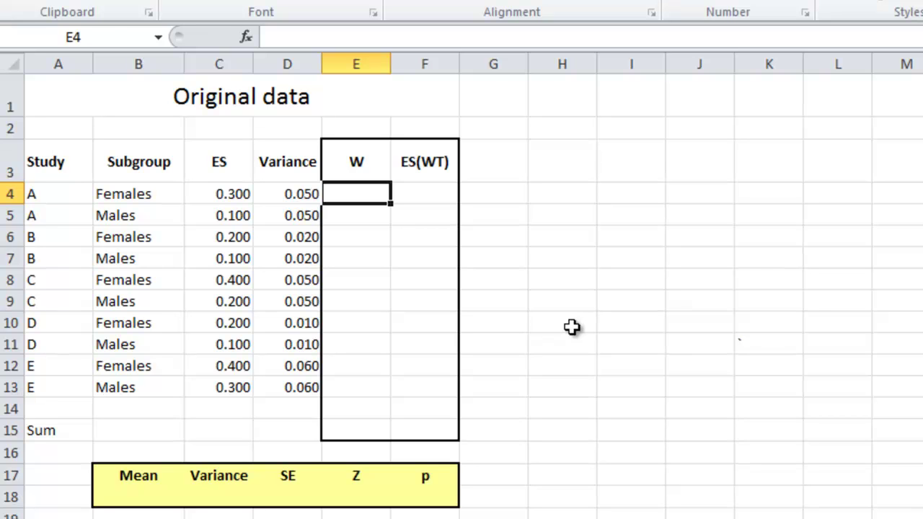
pyautogui.write('=1/D4')
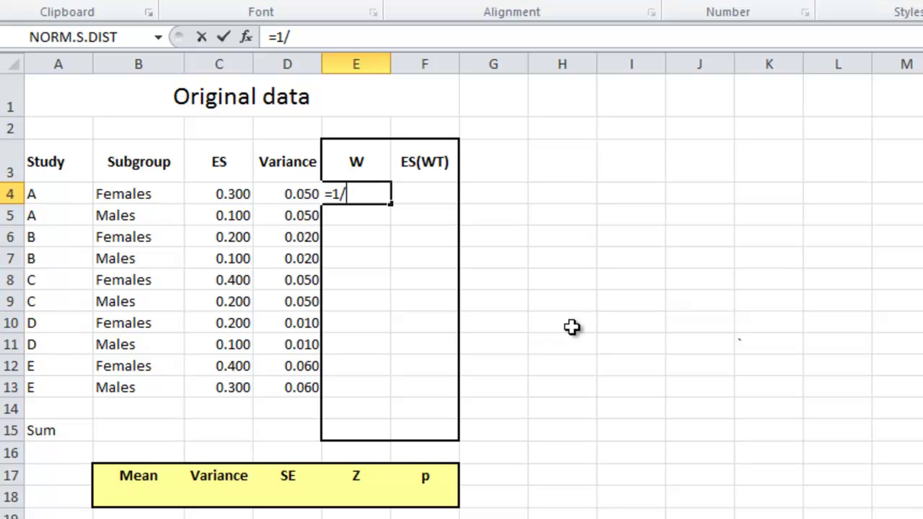
pyautogui.press('Return')
# Step: Compute the weighted effect size of study A Females in cell F4 with the formula =C4*E4
pyautogui.press('Up')
pyautogui.press('Right')
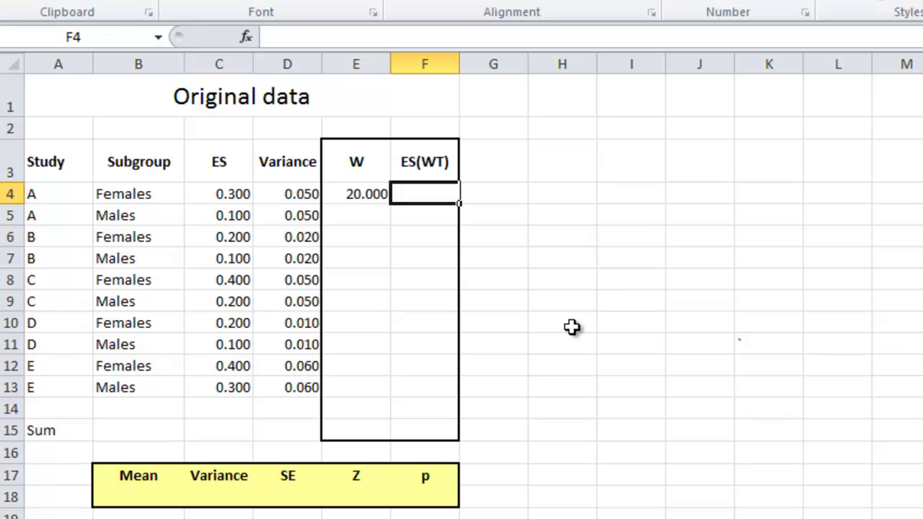
pyautogui.write('=')
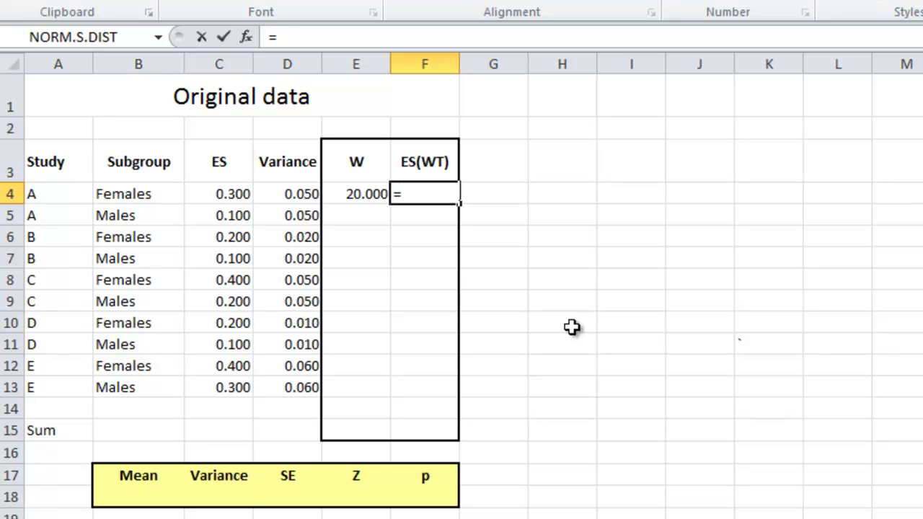
pyautogui.press('Left')
pyautogui.press('Left')
pyautogui.press('Left')
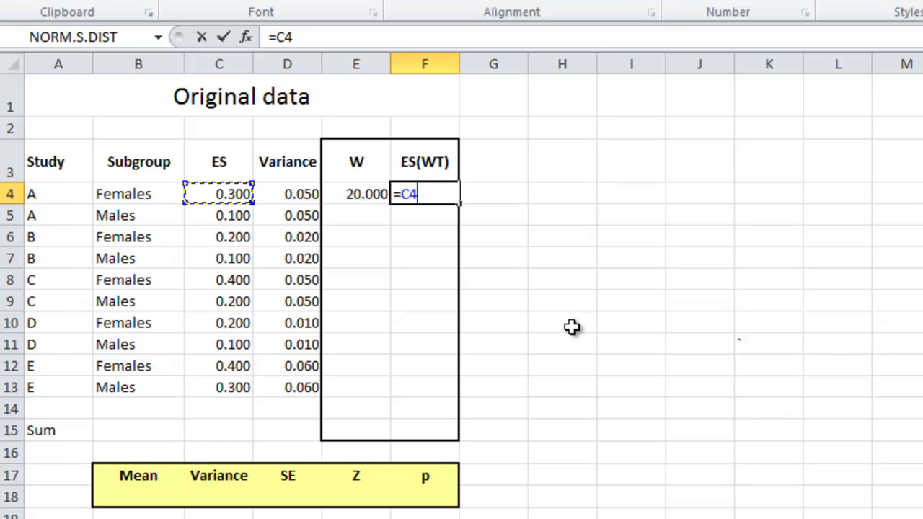
pyautogui.write('*')
pyautogui.press('Left')
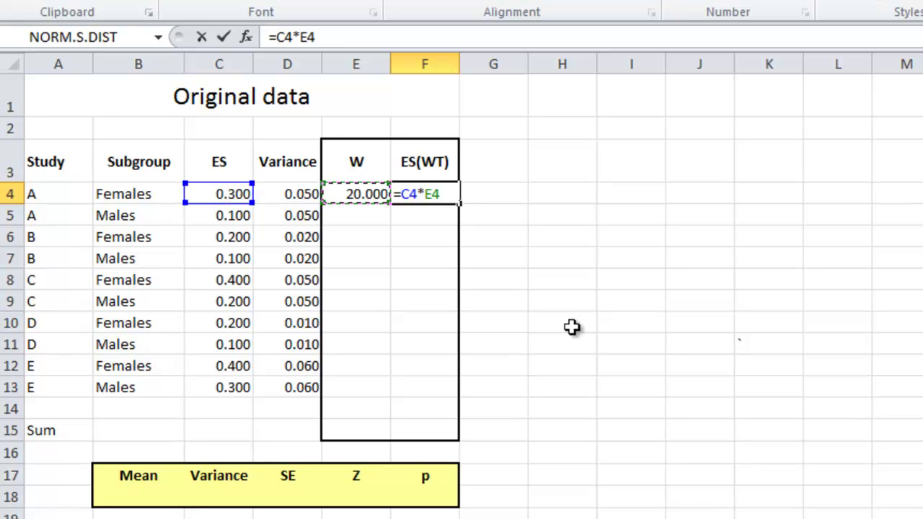
pyautogui.press('Return')
# Step: Copy the W and ES(WT) formulas from E4:F4 down through row 13 for all remaining subgroups
pyautogui.press('Up')
pyautogui.press('Left')
pyautogui.hotkey('shift', 'Right')
pyautogui.hotkey('ctrl', 'c')
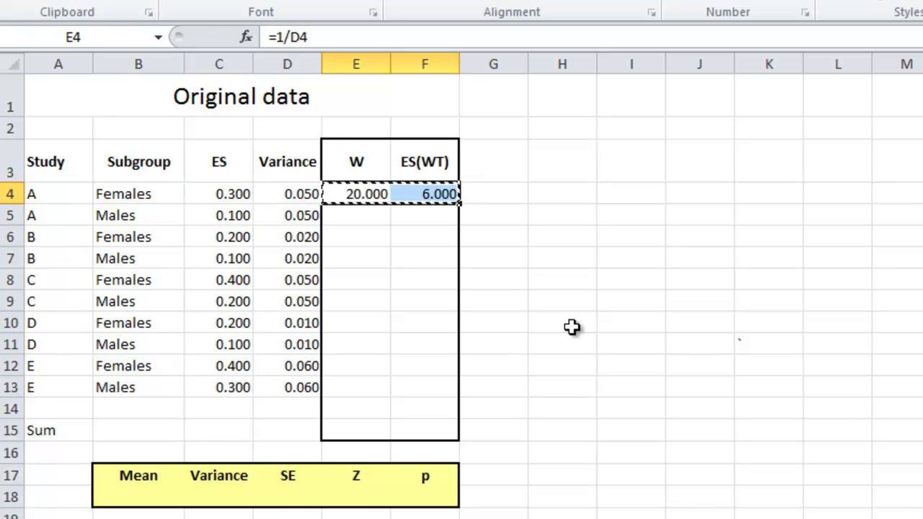
pyautogui.hotkey('shift', 'Down')
pyautogui.hotkey('shift', 'Down')
pyautogui.hotkey('shift', 'Down')
pyautogui.hotkey('shift', 'Down')
pyautogui.hotkey('shift', 'Down')
pyautogui.hotkey('shift', 'Down')
pyautogui.hotkey('shift', 'Down')
pyautogui.hotkey('shift', 'Down')
pyautogui.hotkey('shift', 'Down')
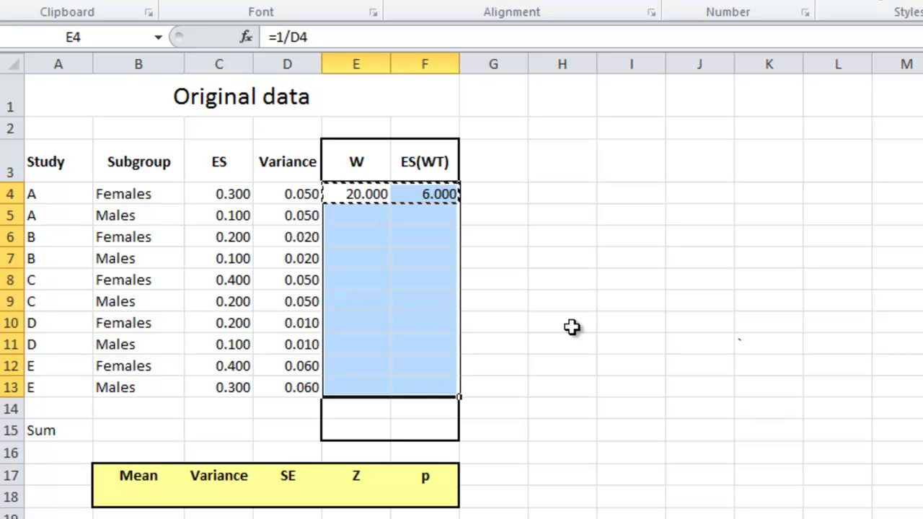
pyautogui.hotkey('ctrl', 'v')
# Step: Total the W and ES(WT) columns in the Sum row, cells E15 and F15, using AutoSum
pyautogui.press('Down')
pyautogui.press('Down')
pyautogui.press('Down')
pyautogui.press('Down')
pyautogui.press('Down')
pyautogui.press('Down')
pyautogui.press('Down')
pyautogui.press('Down')
pyautogui.press('Down')
pyautogui.press('Down')
pyautogui.press('Down')
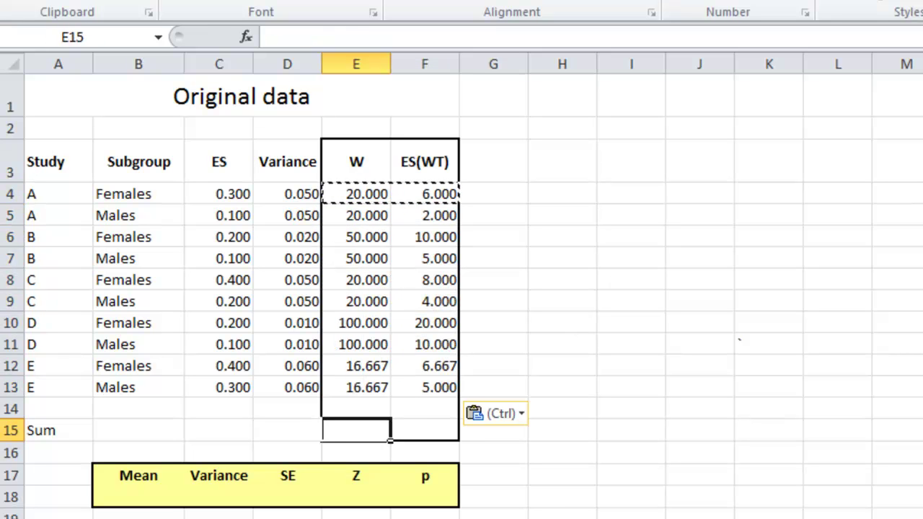
pyautogui.hotkey('alt', '=')
pyautogui.press('Return')
pyautogui.press('Right')
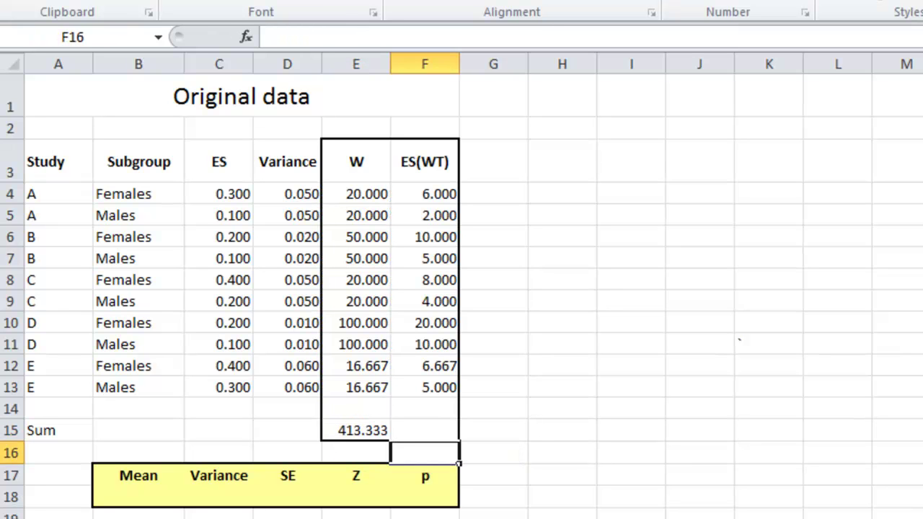
pyautogui.press('Up')
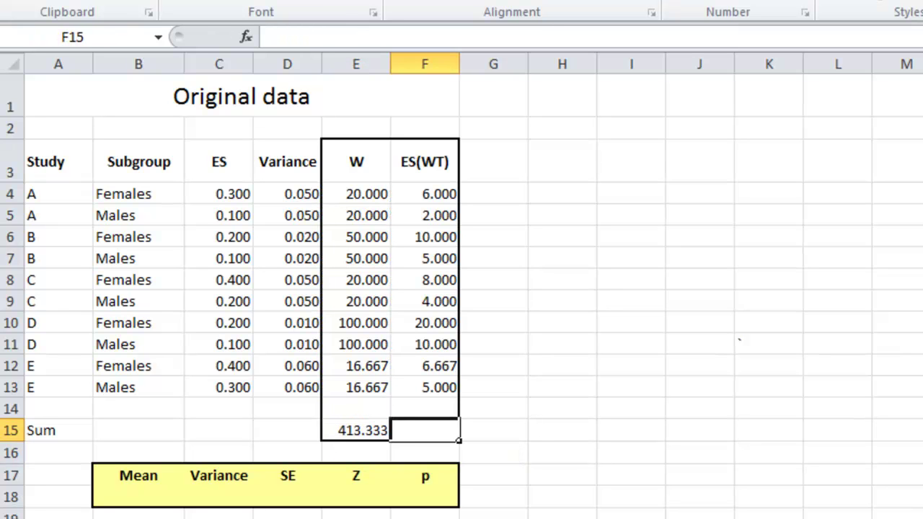
pyautogui.hotkey('alt', '=')
pyautogui.press('Return')
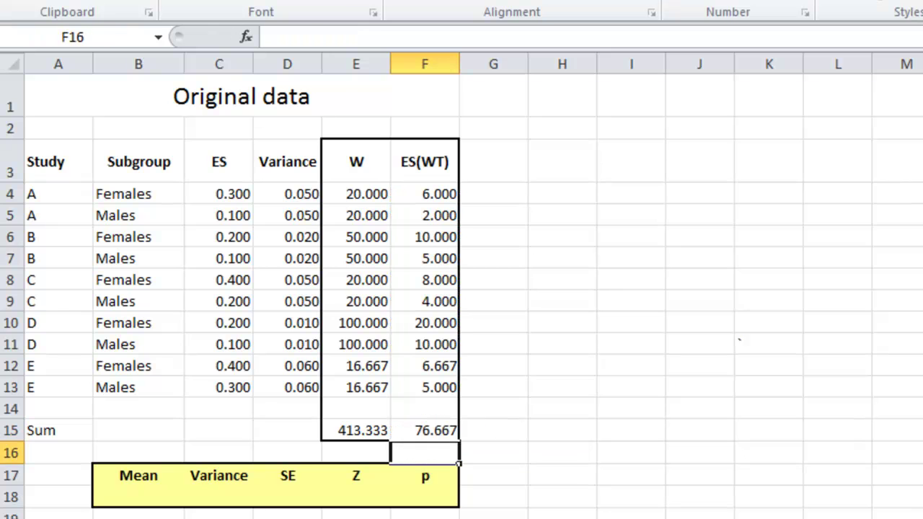
pyautogui.press('Left')
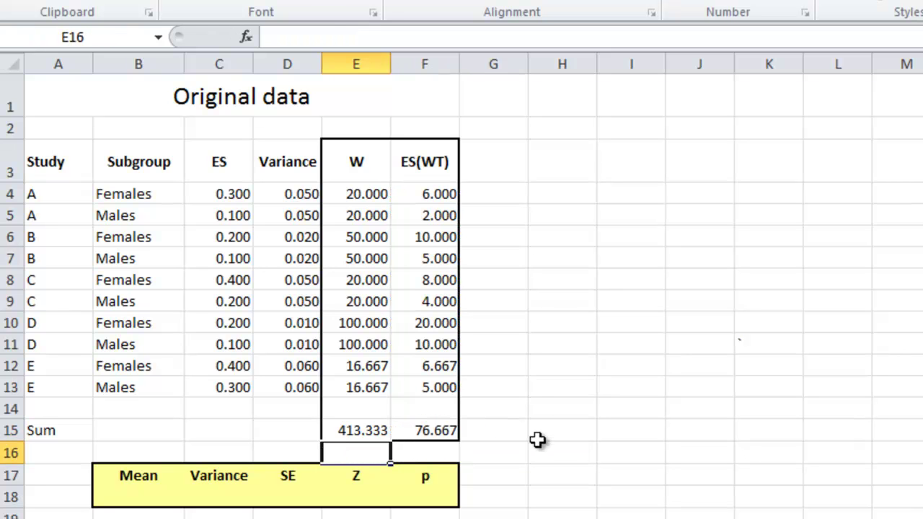
pyautogui.click(367, 435)
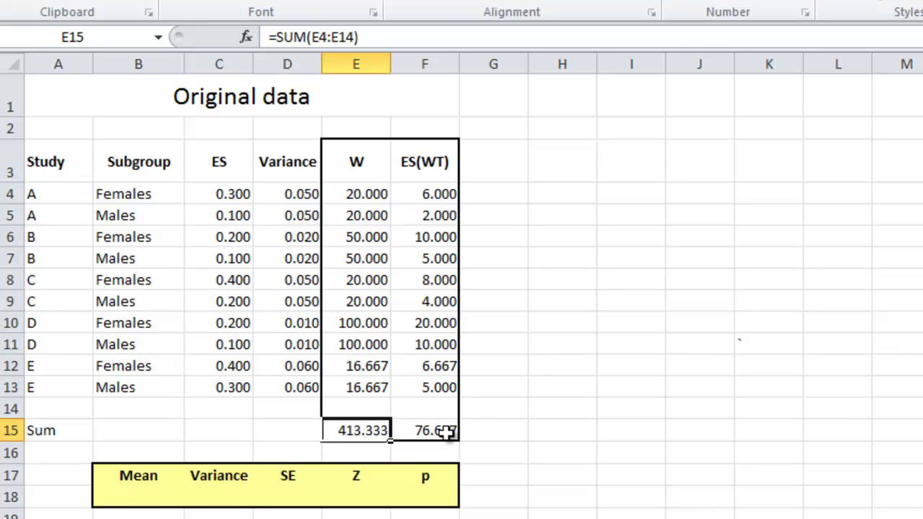
pyautogui.click(554, 448)
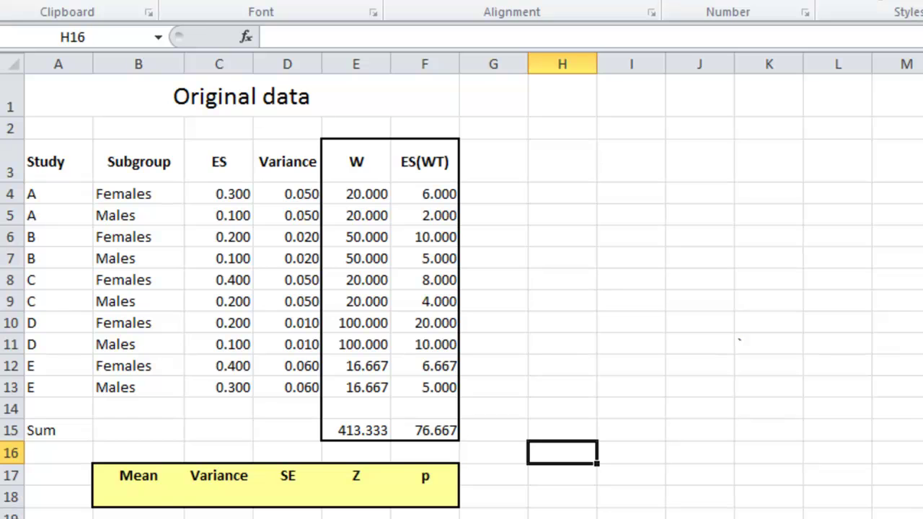
# Step: Compute the Mean in cell B18 with the formula =F15/E15
pyautogui.click(145, 497)
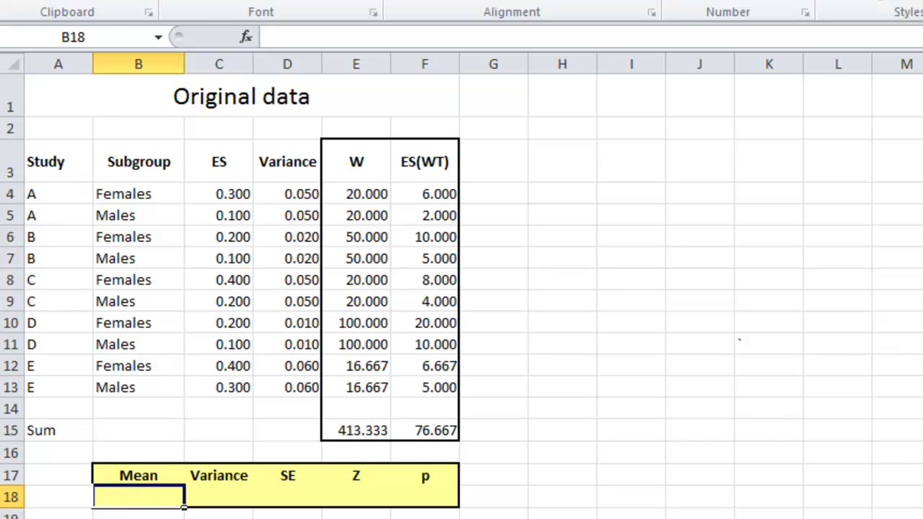
pyautogui.write('=')
pyautogui.press('Up')
pyautogui.press('Up')
pyautogui.press('Up')
pyautogui.press('Right')
pyautogui.press('Right')
pyautogui.press('Right')
pyautogui.press('Right')
pyautogui.write('/')
pyautogui.press('Up')
pyautogui.press('Up')
pyautogui.press('Up')
pyautogui.press('Right')
pyautogui.press('Right')
pyautogui.press('Right')
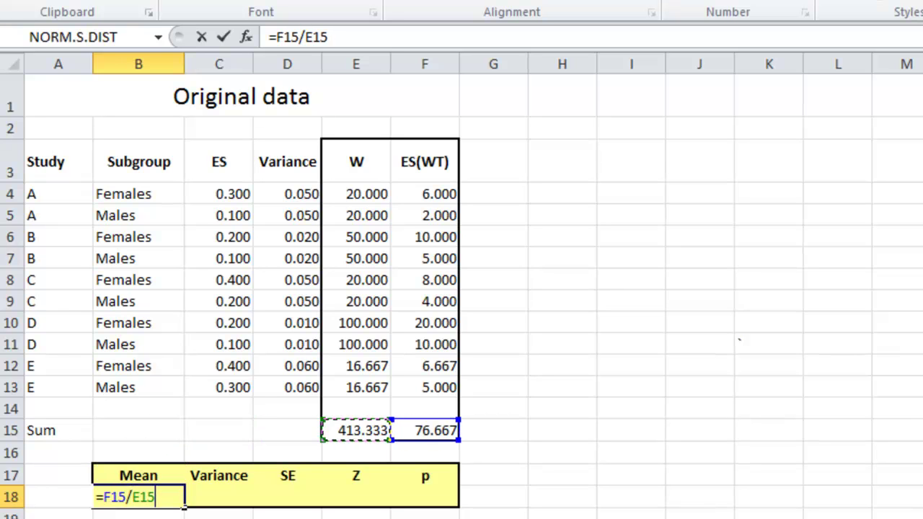
pyautogui.press('Return')
pyautogui.press('Up')
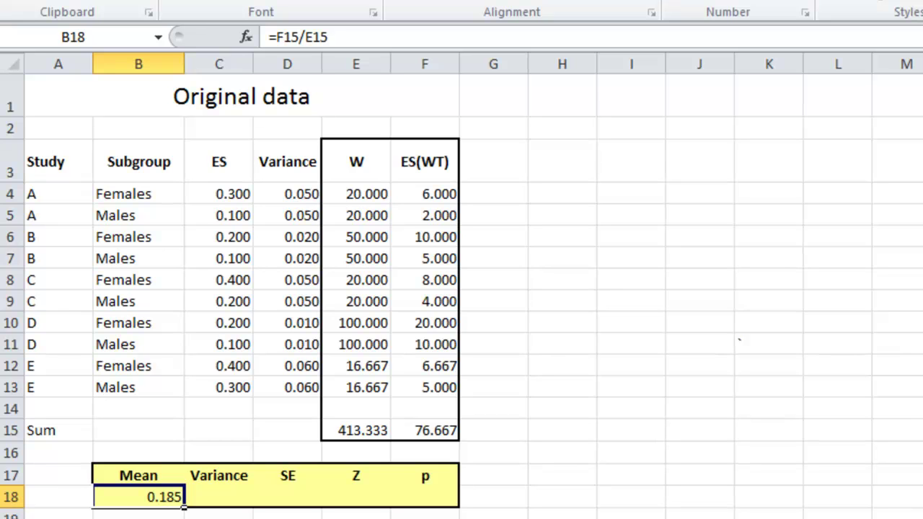
pyautogui.press('Right')
pyautogui.press('Left')
pyautogui.press('Right')
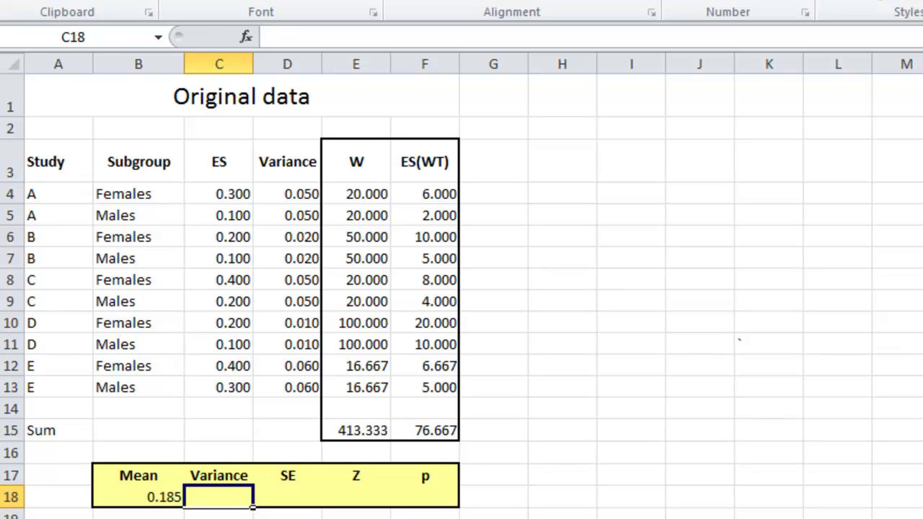
# Step: Compute the Variance in cell C18 of the Original data summary with the formula =1/E15
pyautogui.write('=1/')
pyautogui.press('Up')
pyautogui.press('Up')
pyautogui.press('Up')
pyautogui.press('Right')
pyautogui.press('Right')
pyautogui.press('Return')
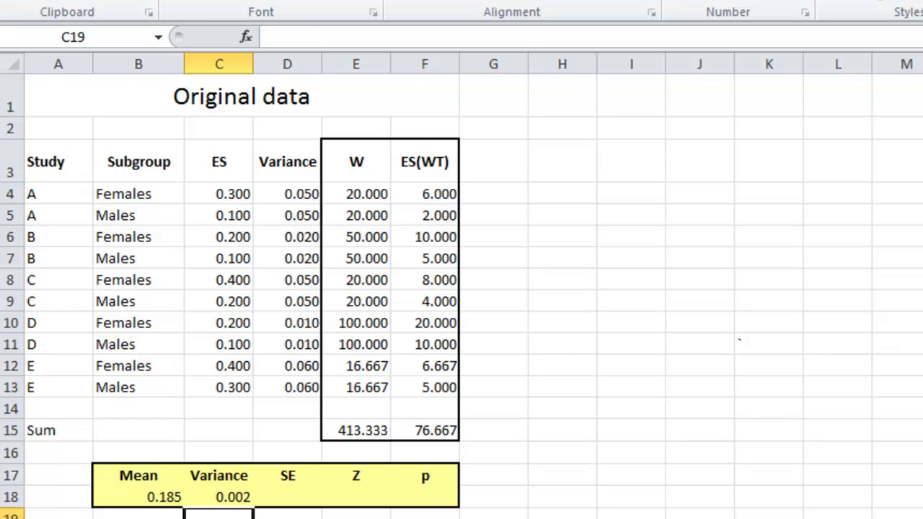
pyautogui.press('Up')
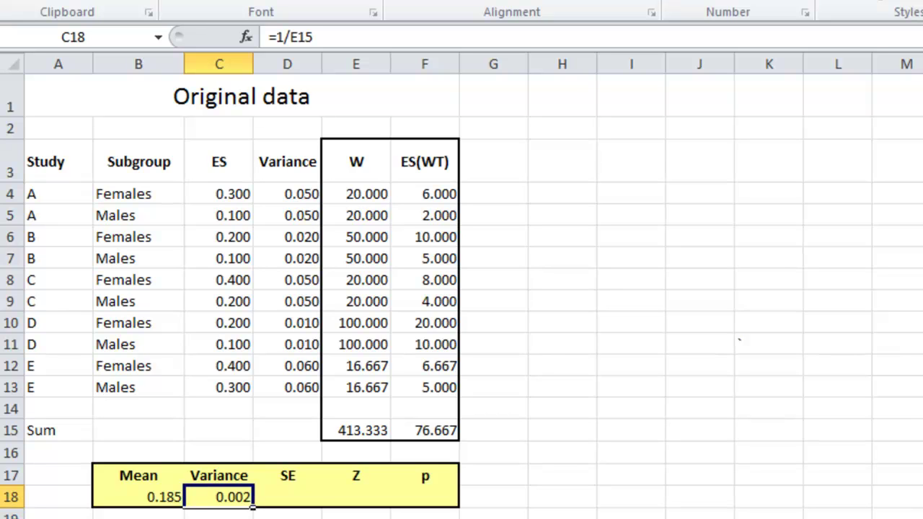
# Step: Compute the SE in cell D18 as the square root of the variance with =SQRT(C18)
pyautogui.press('Right')
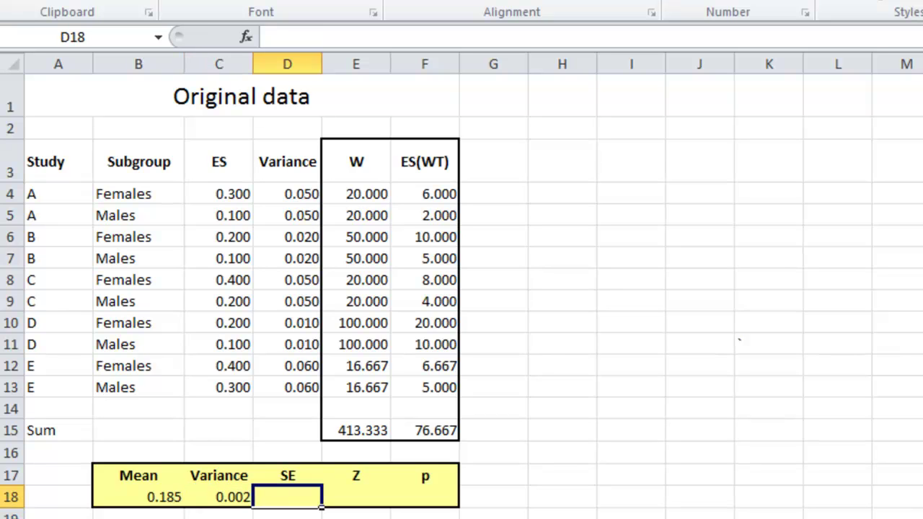
pyautogui.write('=s')
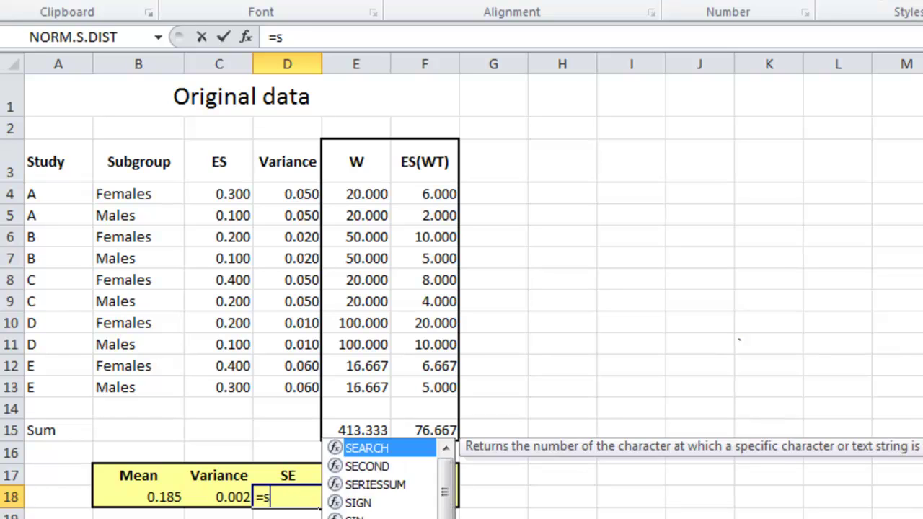
pyautogui.write('qrt(')
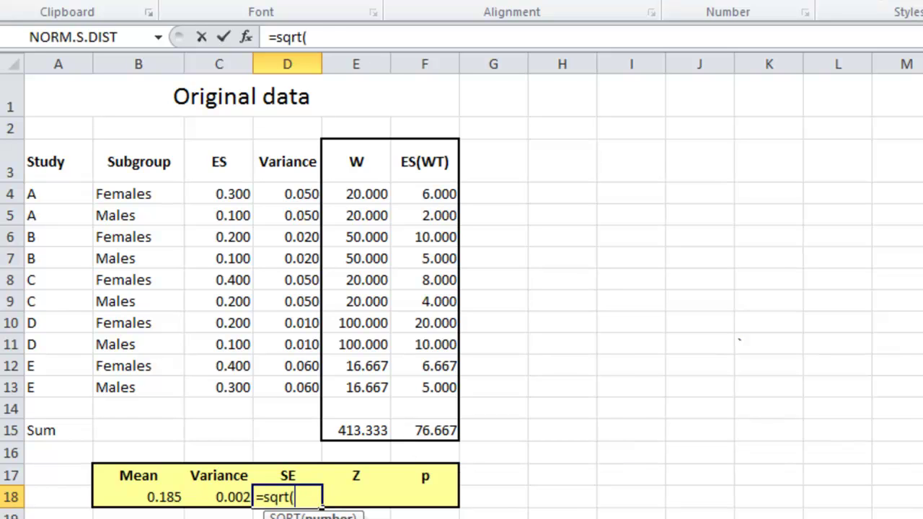
pyautogui.press('Left')
pyautogui.press('Return')
# Step: Compute the Z value in cell E18 by dividing the mean by the standard error, =B18/D18
pyautogui.press('Up')
pyautogui.press('Right')
pyautogui.write('=')
pyautogui.press('Left')
pyautogui.press('Left')
pyautogui.press('Left')
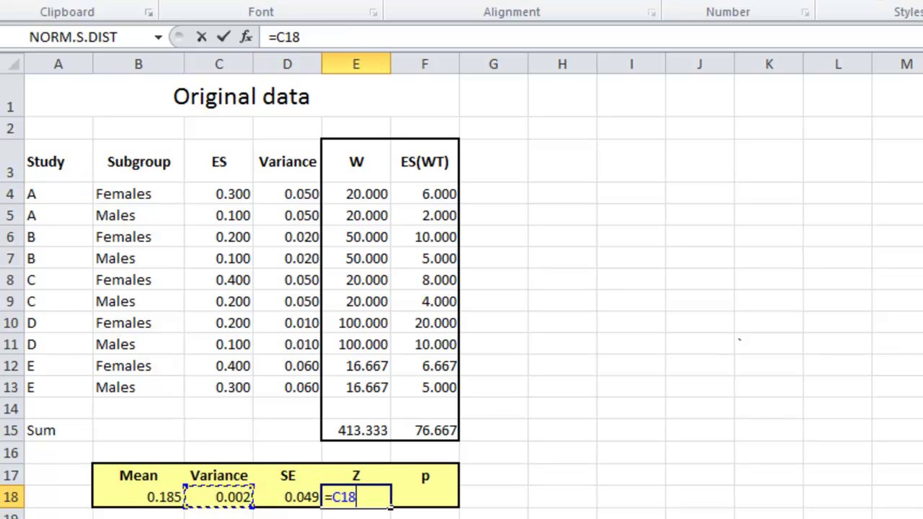
pyautogui.write('/')
pyautogui.press('Left')
pyautogui.press('Return')
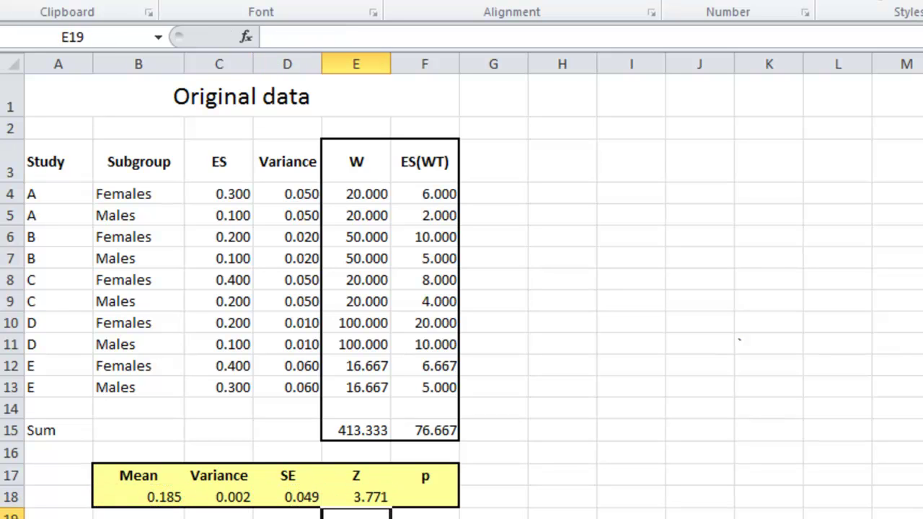
# Step: Fill cell F18 with the p-value by copying the NORM.S.DIST formula from cell AC18
pyautogui.press('Up')
pyautogui.press('Right')
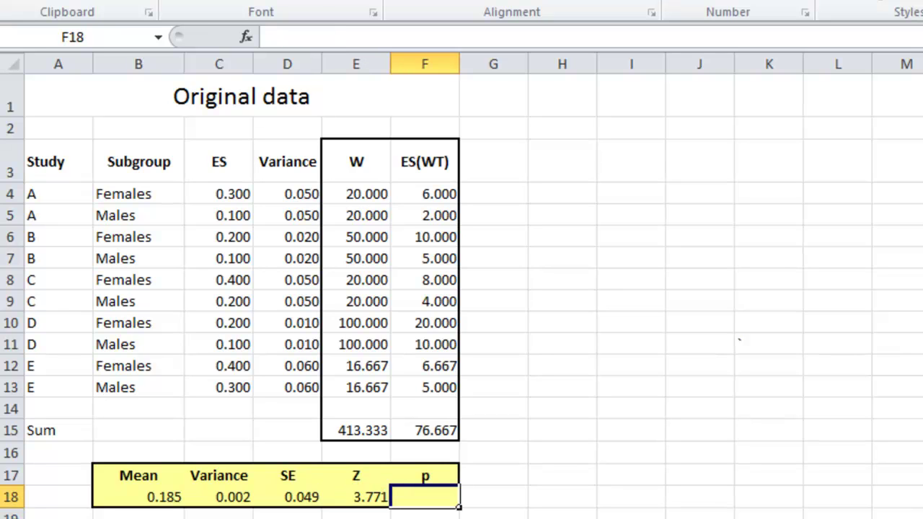
pyautogui.press('Right')
pyautogui.press('Right')
pyautogui.press('Right')
pyautogui.press('Right')
pyautogui.press('Right')
pyautogui.press('Right')
pyautogui.press('Right')
pyautogui.press('Right')
pyautogui.press('Right')
pyautogui.press('Right')
pyautogui.press('Right')
pyautogui.press('Right')
pyautogui.press('Right')
pyautogui.press('Right')
pyautogui.press('Right')
pyautogui.press('Right')
pyautogui.press('Right')
pyautogui.press('Right')
pyautogui.press('Right')
pyautogui.press('Right')
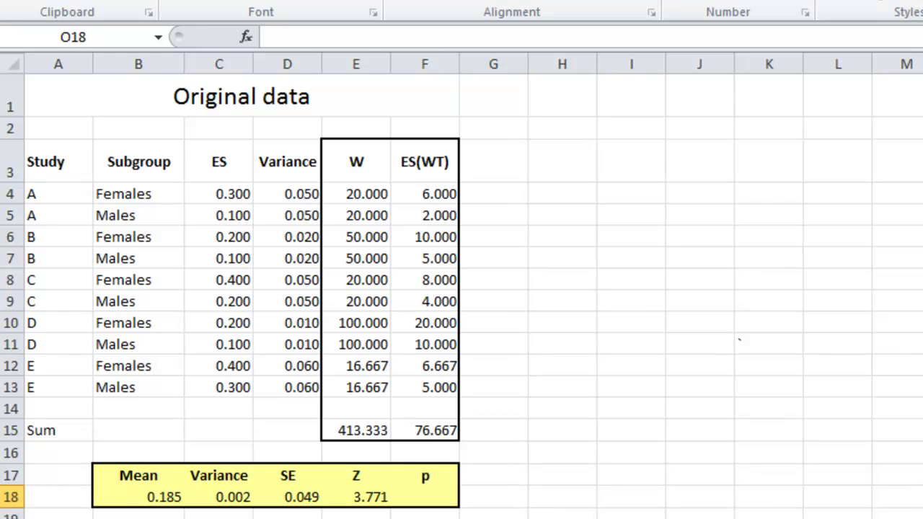
pyautogui.press('Left')
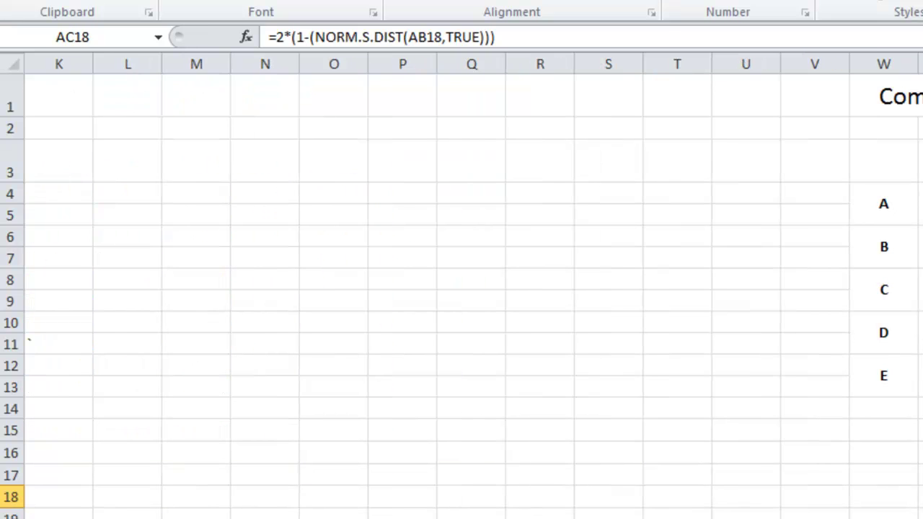
pyautogui.press('Left')
pyautogui.press('Left')
pyautogui.press('Left')
pyautogui.press('Left')
pyautogui.press('Left')
pyautogui.press('Left')
pyautogui.press('Left')
pyautogui.press('Left')
pyautogui.press('Left')
pyautogui.press('Left')
pyautogui.press('Left')
pyautogui.press('Left')
pyautogui.press('Left')
pyautogui.press('Left')
pyautogui.press('Left')
pyautogui.press('Left')
pyautogui.press('Left')
pyautogui.press('Left')
pyautogui.press('Left')
pyautogui.press('Left')
pyautogui.press('Right')
pyautogui.press('Right')
pyautogui.press('Right')
pyautogui.press('Right')
pyautogui.press('Right')
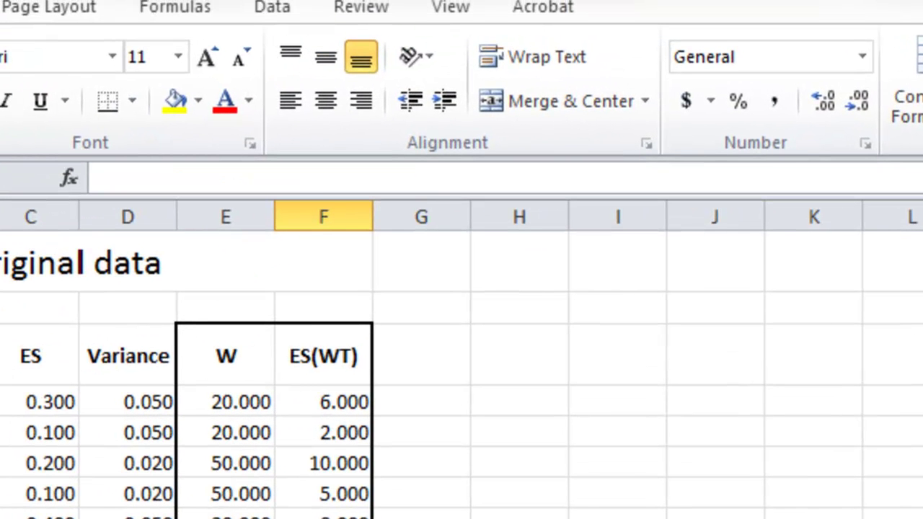
pyautogui.press('Right')
pyautogui.press('Left')
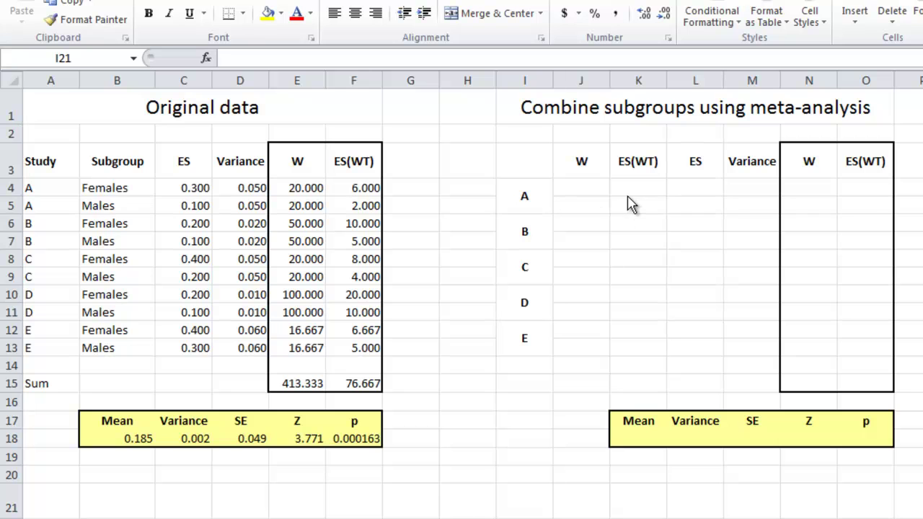
# Step: Compute study A's combined weight in cell J4 with the formula =E4+E5
pyautogui.click(581, 189)
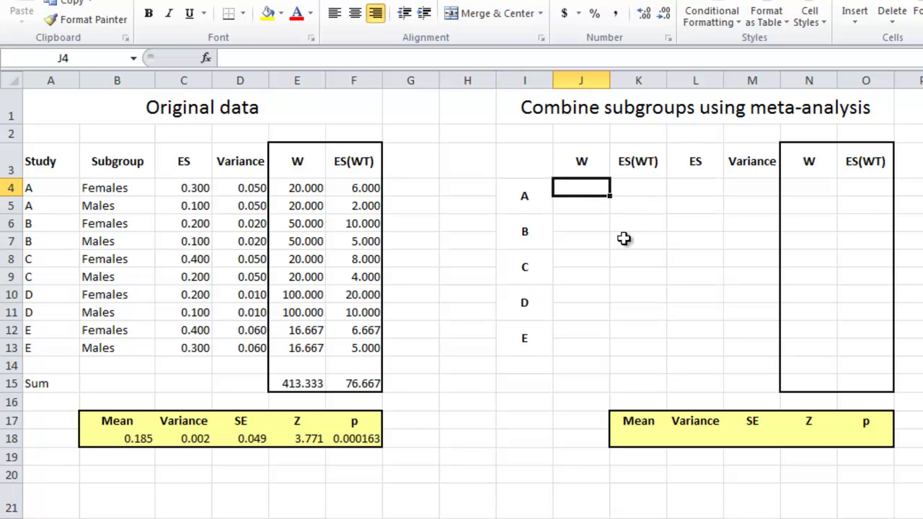
pyautogui.write('=')
pyautogui.press('Left')
pyautogui.press('Left')
pyautogui.press('Left')
pyautogui.press('Left')
pyautogui.press('Left')
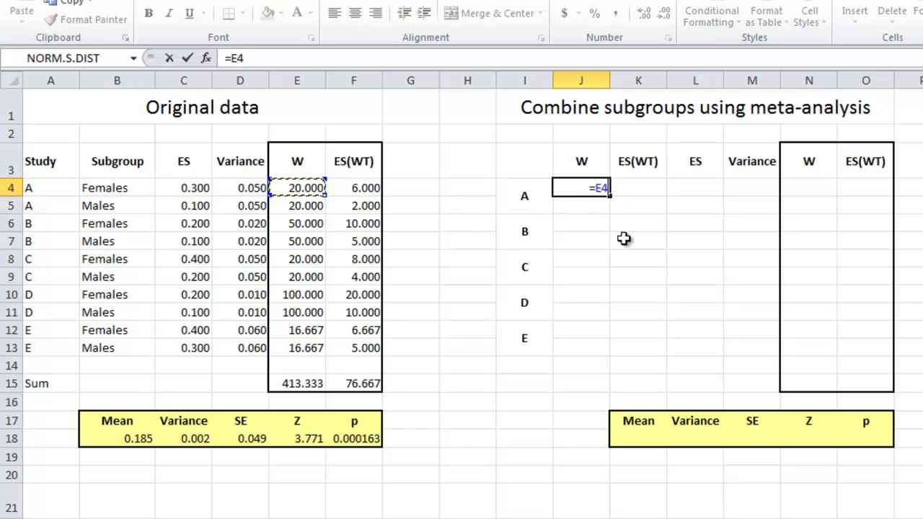
pyautogui.write('+')
pyautogui.press('Left')
pyautogui.press('Left')
pyautogui.press('Left')
pyautogui.press('Left')
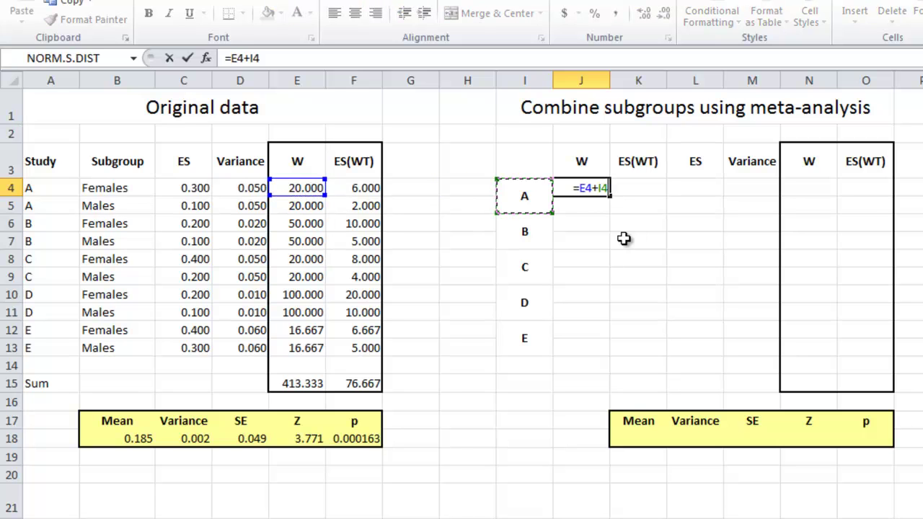
pyautogui.press('Left')
pyautogui.press('Down')
pyautogui.press('Return')
# Step: Compute study A's combined ES(WT) in cell K4 with the formula =F4+F5
pyautogui.press('Up')
pyautogui.press('Right')
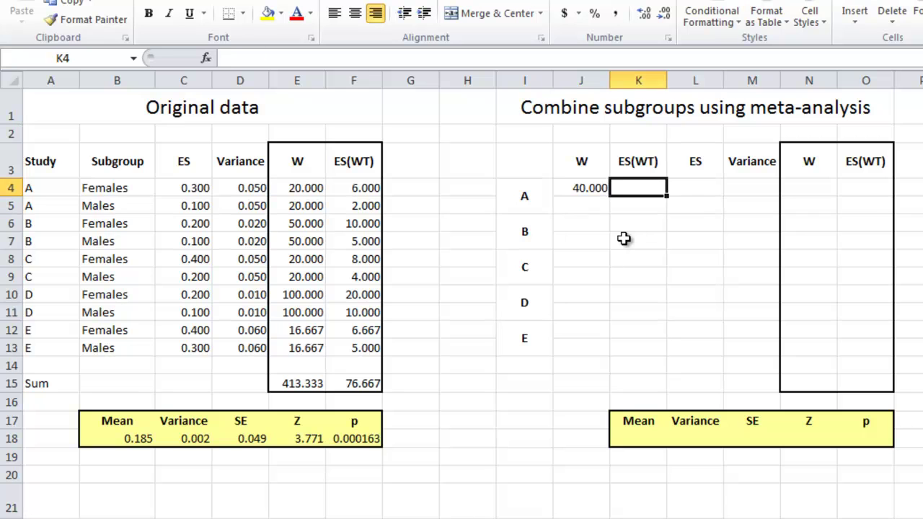
pyautogui.write('=')
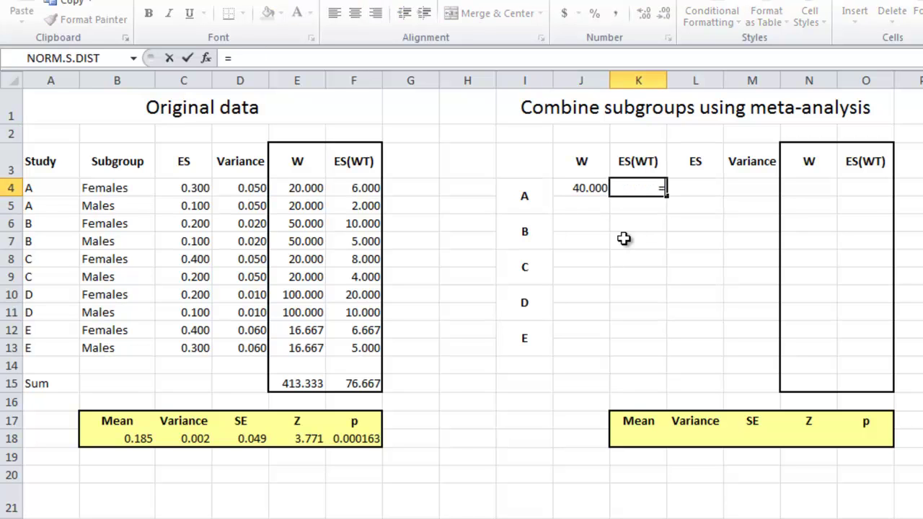
pyautogui.press('Left')
pyautogui.press('Left')
pyautogui.press('Left')
pyautogui.press('Left')
pyautogui.press('Left')
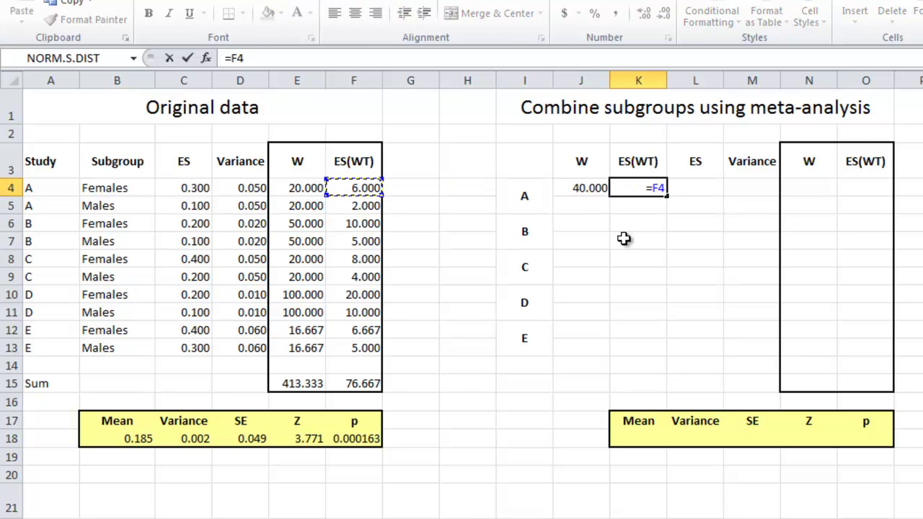
pyautogui.write('+')
pyautogui.press('Left')
pyautogui.press('Left')
pyautogui.press('Left')
pyautogui.press('Left')
pyautogui.press('Left')
pyautogui.press('Down')
pyautogui.press('Return')
pyautogui.press('Up')
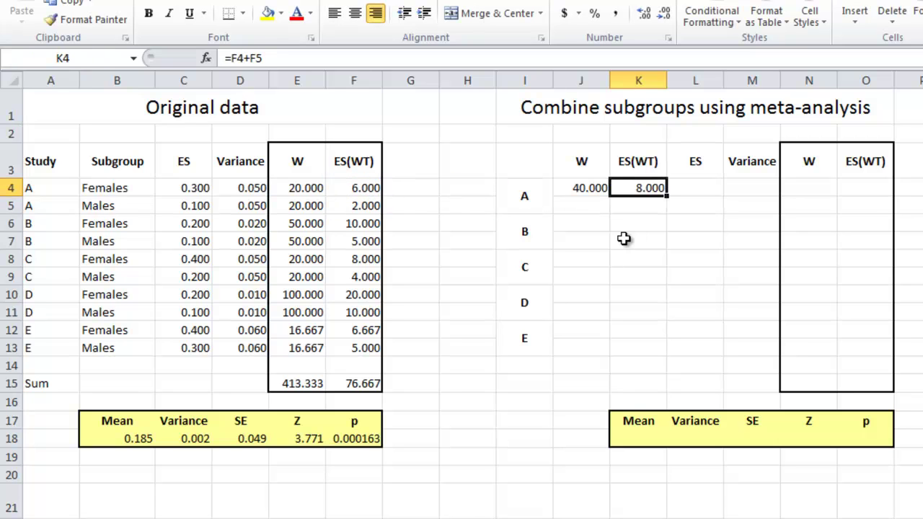
# Step: Compute study A's combined effect size in cell L4 with the formula =K4/J4
pyautogui.press('Left')
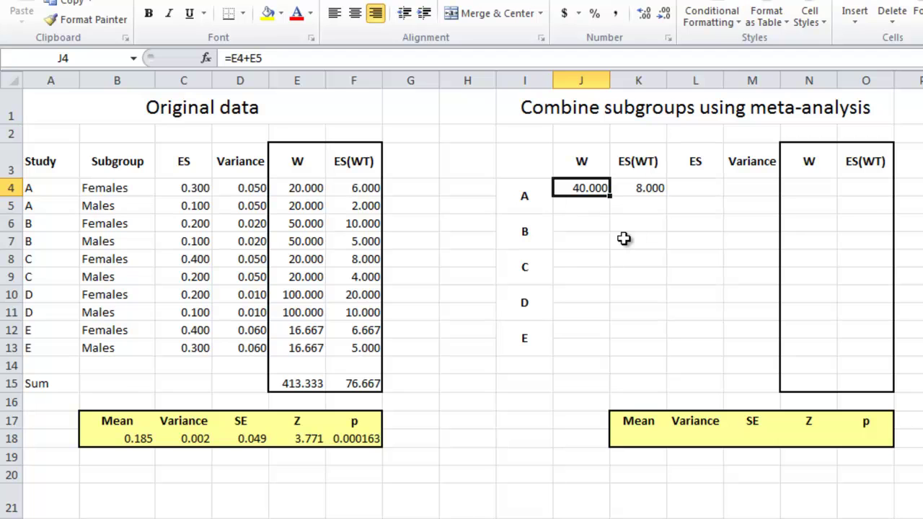
pyautogui.press('Right')
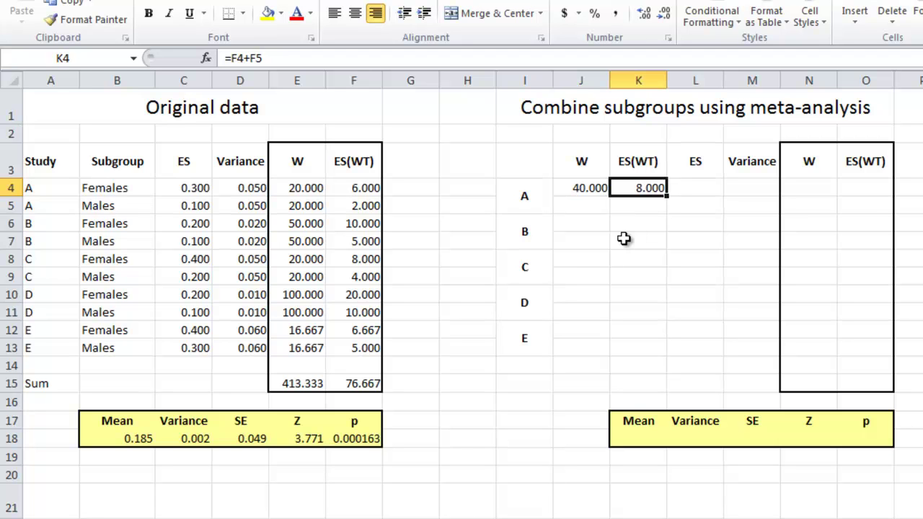
pyautogui.press('Right')
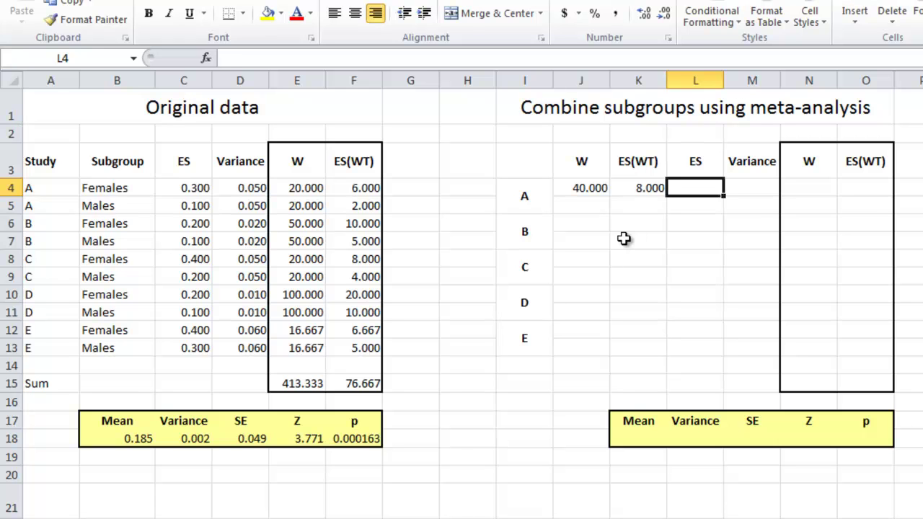
pyautogui.write('=')
pyautogui.press('Left')
pyautogui.write('/')
pyautogui.press('Left')
pyautogui.press('Left')
pyautogui.press('Return')
# Step: Compute study A's combined variance in cell M4 with the formula =1/J4
pyautogui.press('Up')
pyautogui.press('Right')
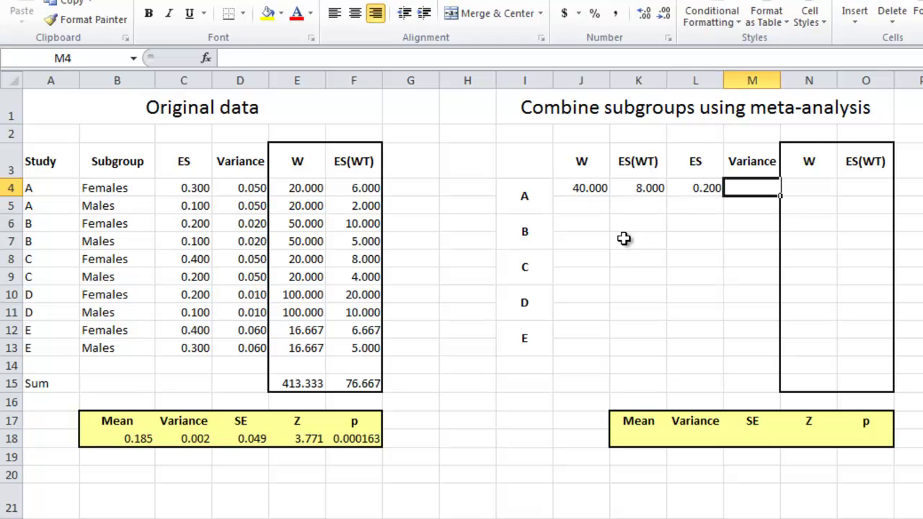
pyautogui.write('=1/')
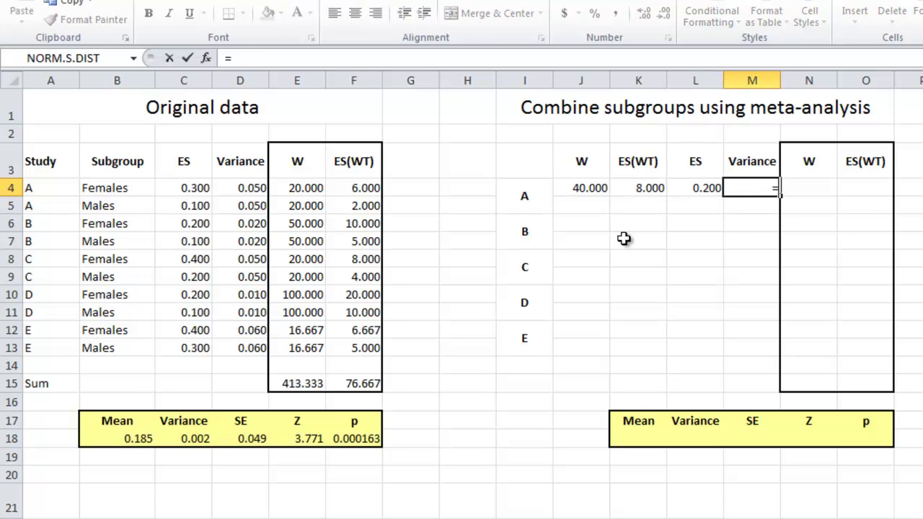
pyautogui.press('Left')
pyautogui.press('Left')
pyautogui.press('Left')
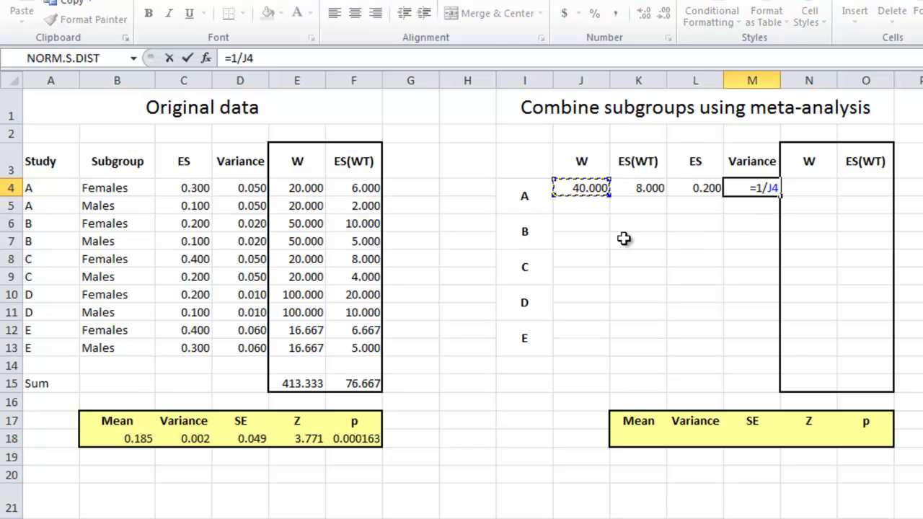
pyautogui.press('Return')
pyautogui.press('Up')
# Step: Compare study A's subgroup effect size and variance in row 4 with its combined W, ES(WT), ES and Variance
pyautogui.press('Left')
pyautogui.press('Right')
pyautogui.press('Left')
pyautogui.press('Left')
pyautogui.press('Left')
pyautogui.press('Left')
pyautogui.press('Left')
pyautogui.press('Left')
pyautogui.press('Left')
pyautogui.press('Left')
pyautogui.press('Left')
pyautogui.press('Left')
pyautogui.press('Left')
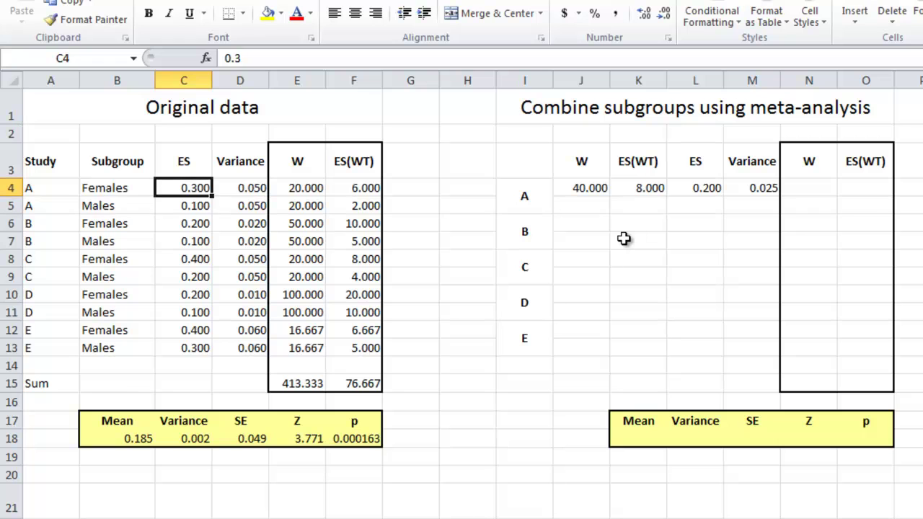
pyautogui.press('Right')
pyautogui.press('Right')
pyautogui.press('Right')
pyautogui.press('Right')
pyautogui.press('Right')
pyautogui.press('Right')
pyautogui.press('Right')
pyautogui.press('Right')
pyautogui.press('Right')
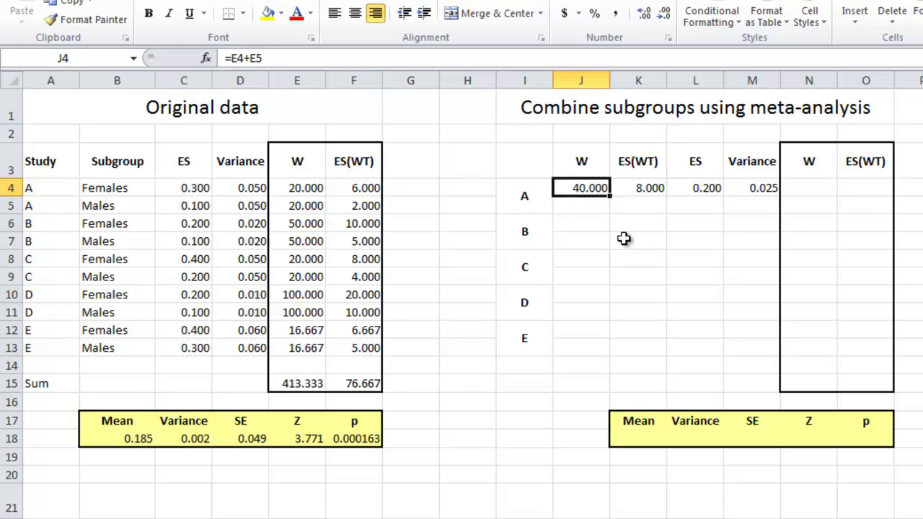
pyautogui.press('Right')
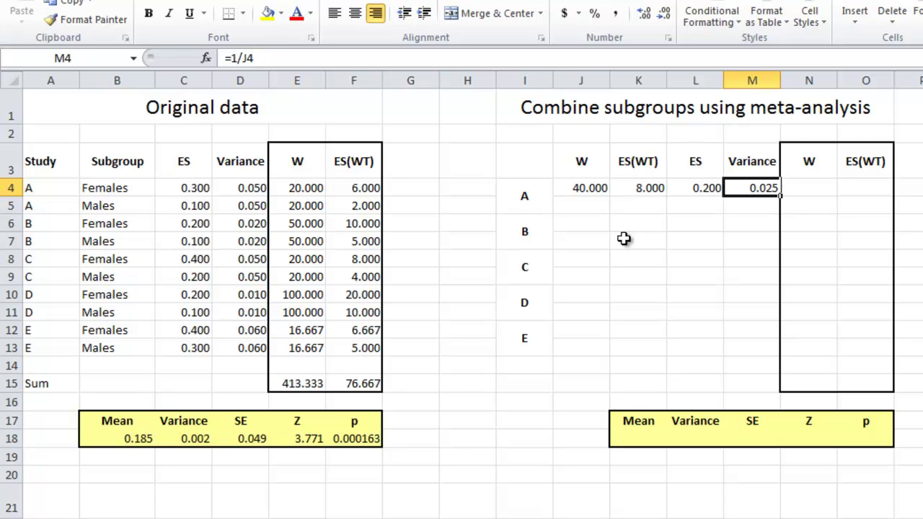
pyautogui.press('Left')
pyautogui.press('Left')
pyautogui.press('Left')
pyautogui.press('Left')
pyautogui.press('Left')
pyautogui.press('Left')
pyautogui.press('Left')
pyautogui.press('Left')
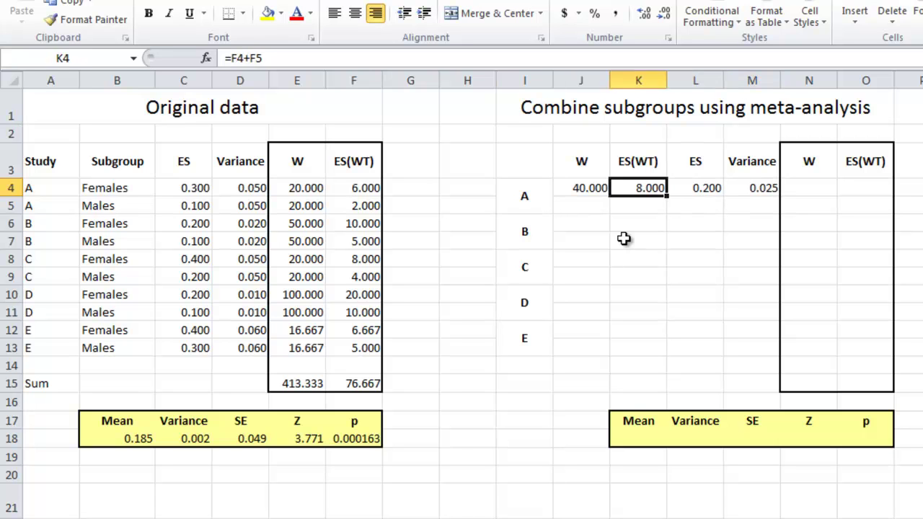
pyautogui.press('Left')
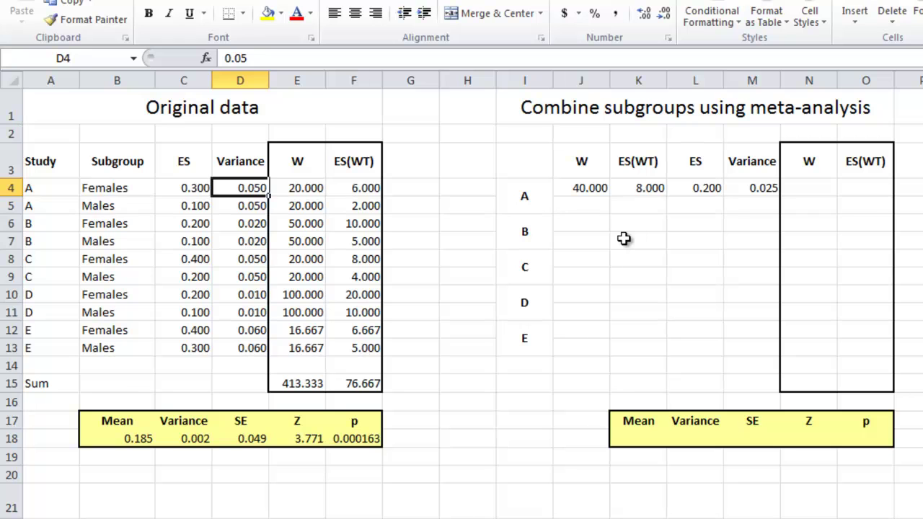
# Step: Copy study A's combined W, ES(WT), ES and Variance formulas in J4:M4 to study B's row starting at J6
pyautogui.press('Down')
pyautogui.press('Up')
pyautogui.press('Right')
pyautogui.press('Right')
pyautogui.press('Right')
pyautogui.press('Right')
pyautogui.press('Right')
pyautogui.press('Right')
pyautogui.press('Right')
pyautogui.press('Right')
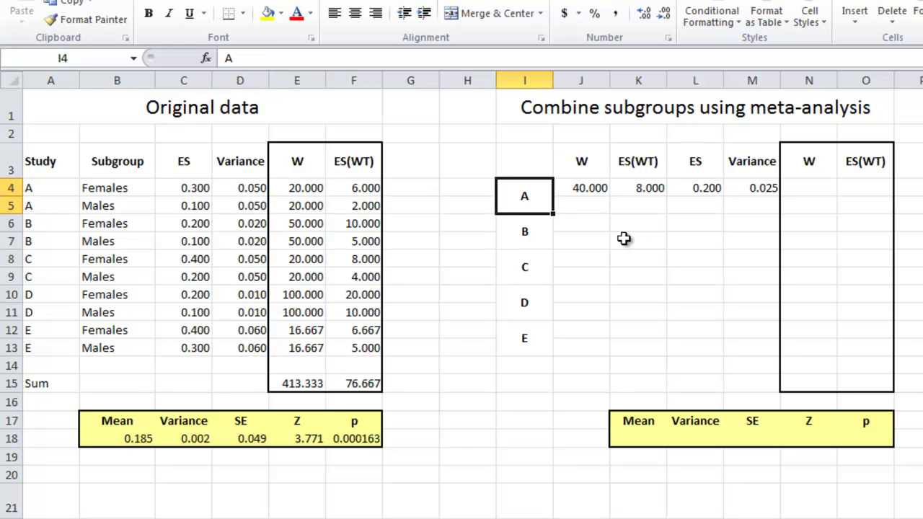
pyautogui.press('Left')
pyautogui.press('Left')
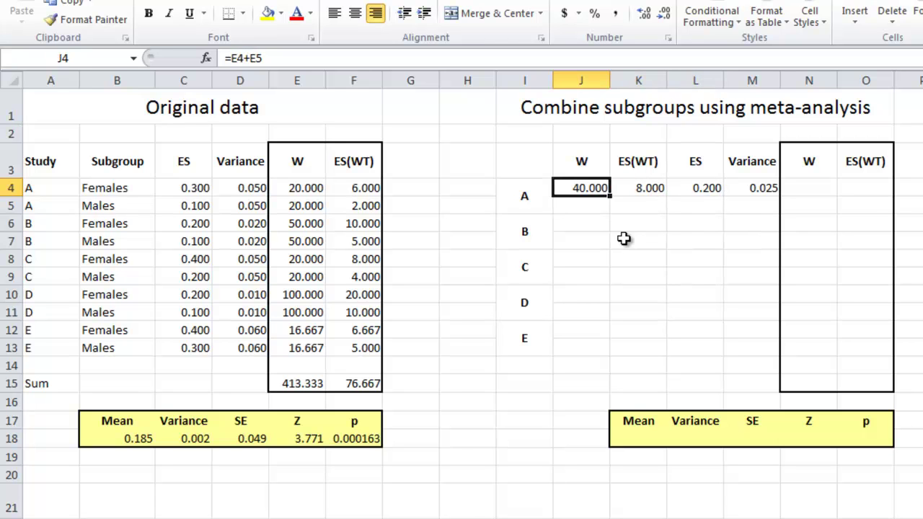
pyautogui.hotkey('shift', 'Right')
pyautogui.hotkey('shift', 'Right')
pyautogui.hotkey('shift', 'Right')
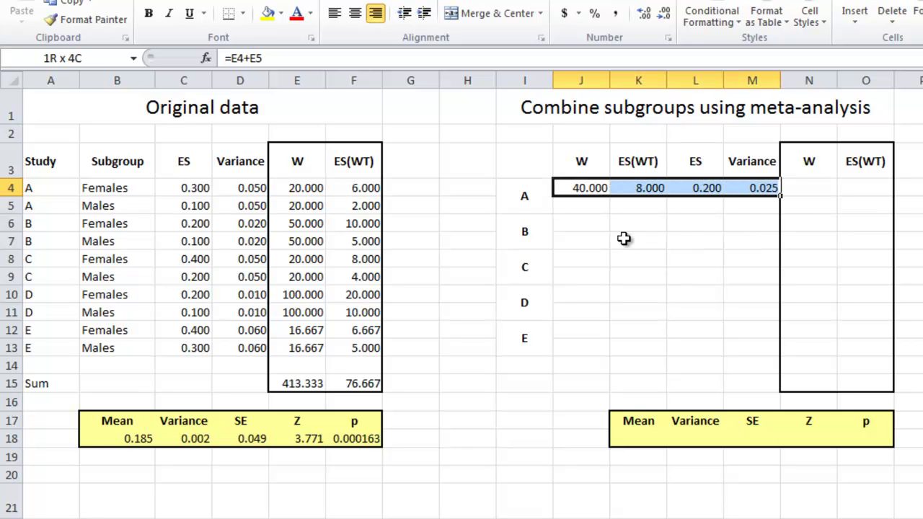
pyautogui.hotkey('ctrl', 'c')
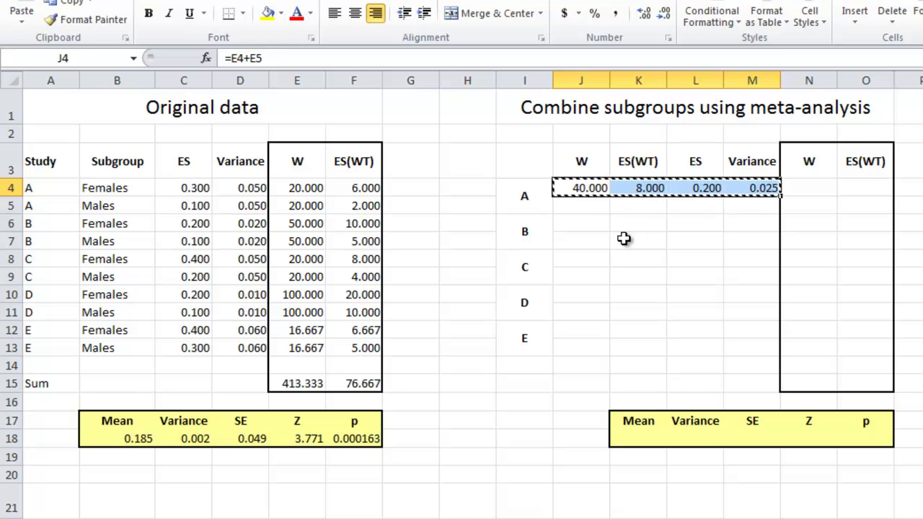
pyautogui.press('Down')
pyautogui.press('Down')
pyautogui.hotkey('ctrl', 'v')
# Step: Paste the same combined formulas for studies C, D and E, starting at cells J8, J10 and J12
pyautogui.press('Down')
pyautogui.press('Down')
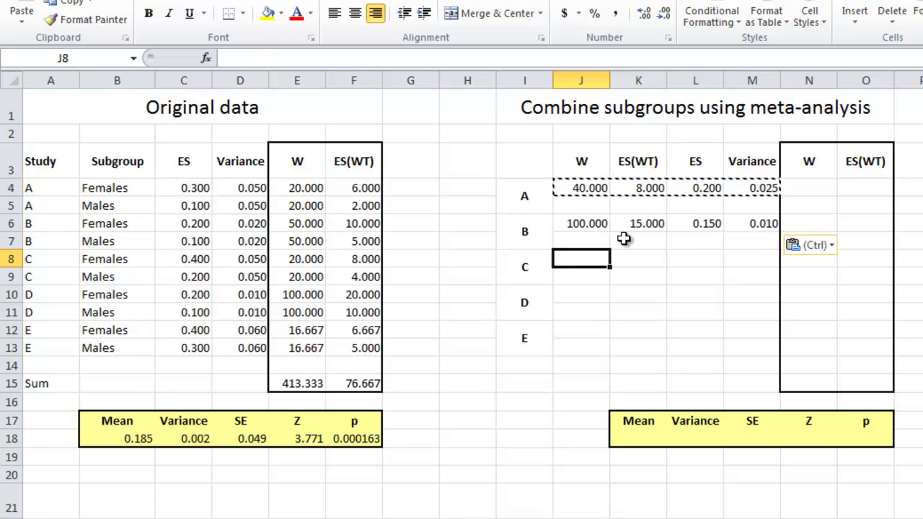
pyautogui.hotkey('ctrl', 'v')
pyautogui.press('Down')
pyautogui.press('Down')
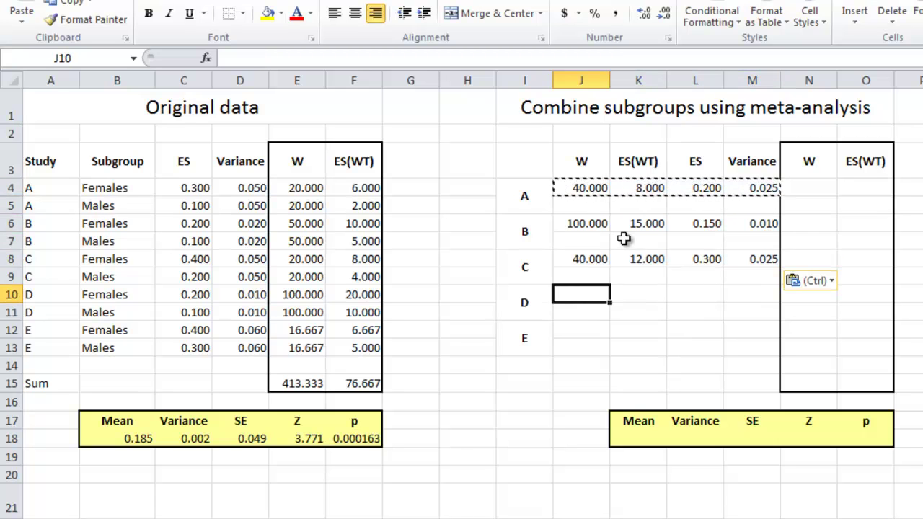
pyautogui.hotkey('ctrl', 'v')
pyautogui.press('Down')
pyautogui.press('Down')
pyautogui.press('Down')
pyautogui.press('Up')
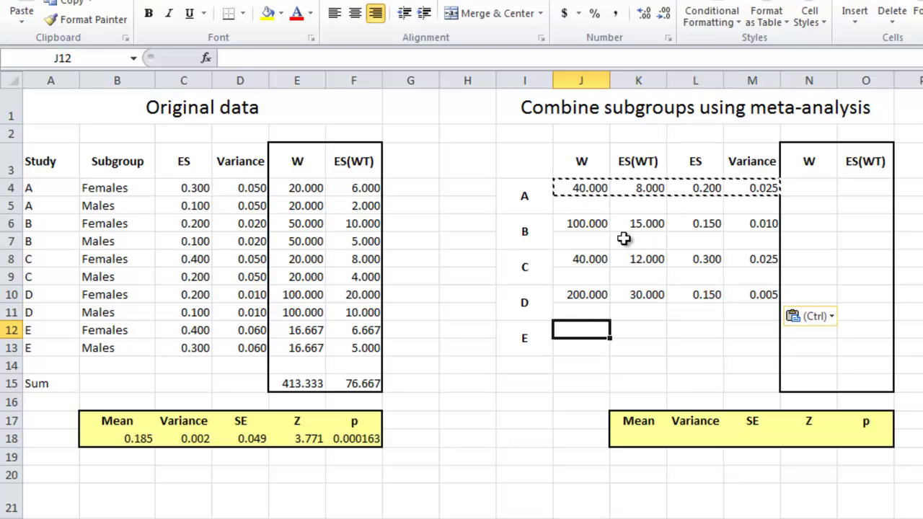
pyautogui.hotkey('ctrl', 'v')
pyautogui.press('Right')
pyautogui.write('`')
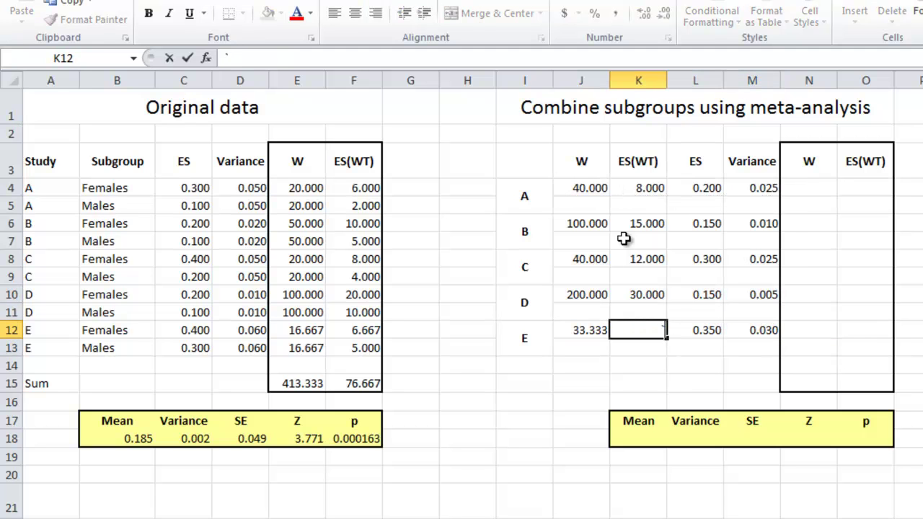
pyautogui.press('Right')
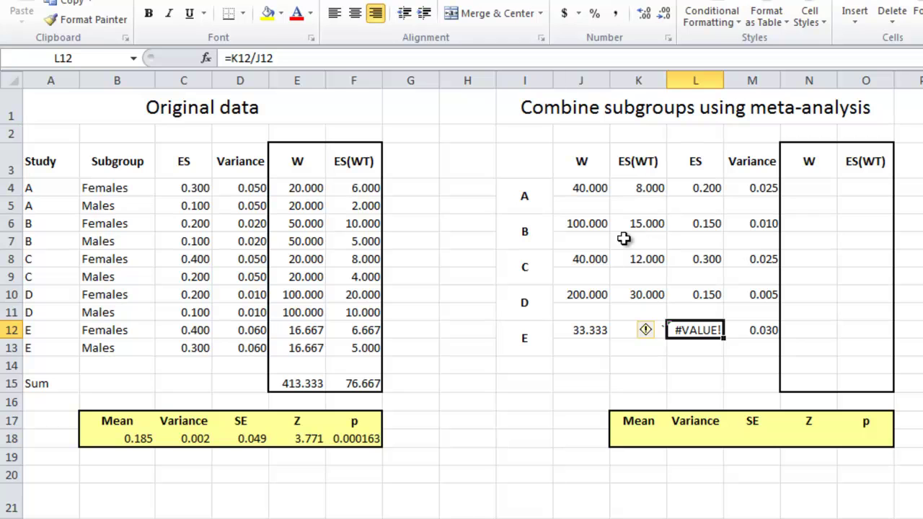
pyautogui.press('Down')
pyautogui.press('Up')
pyautogui.press('Left')
pyautogui.press('Left')
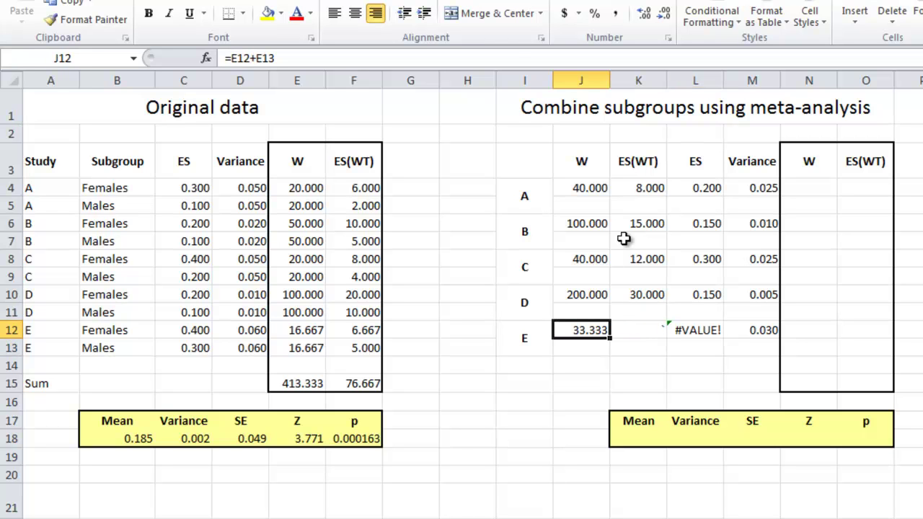
# Step: Restore study E's combined formulas by copying study D's J10:M10 onto the row starting at J12
pyautogui.click(610, 296)
pyautogui.hotkey('shift', 'Right')
pyautogui.hotkey('shift', 'Right')
pyautogui.hotkey('shift', 'Right')
pyautogui.hotkey('ctrl', 'c')
pyautogui.press('Down')
pyautogui.press('Down')
pyautogui.hotkey('ctrl', 'v')
pyautogui.press('Down')
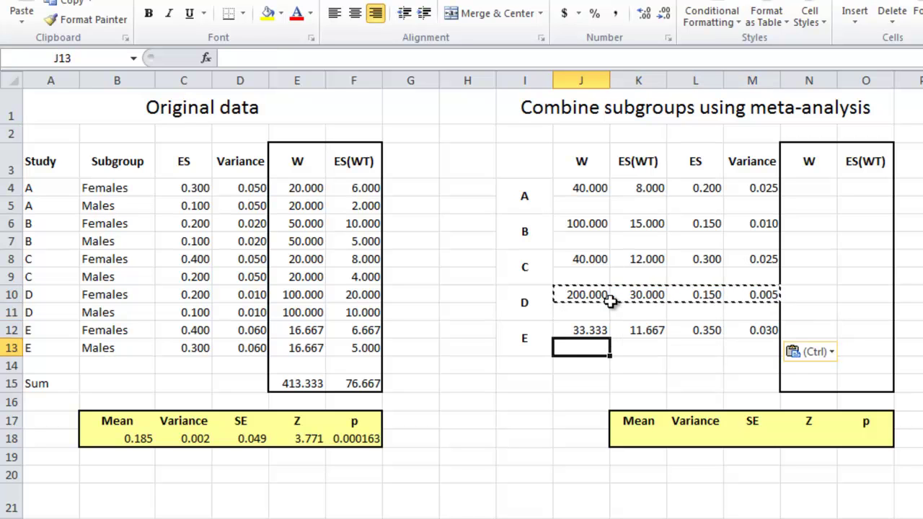
pyautogui.press('Escape')
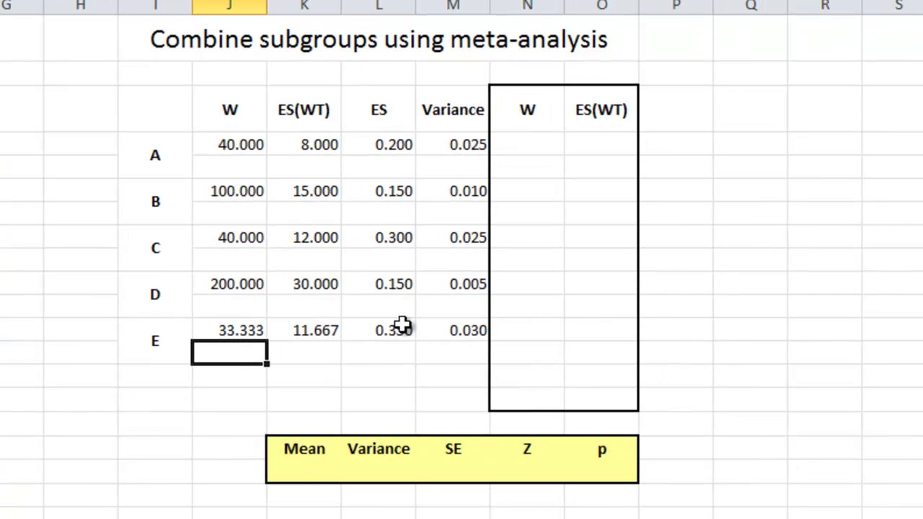
# Step: Compute study A's weight in cell N4 with the formula =1/M4
pyautogui.click(557, 150)
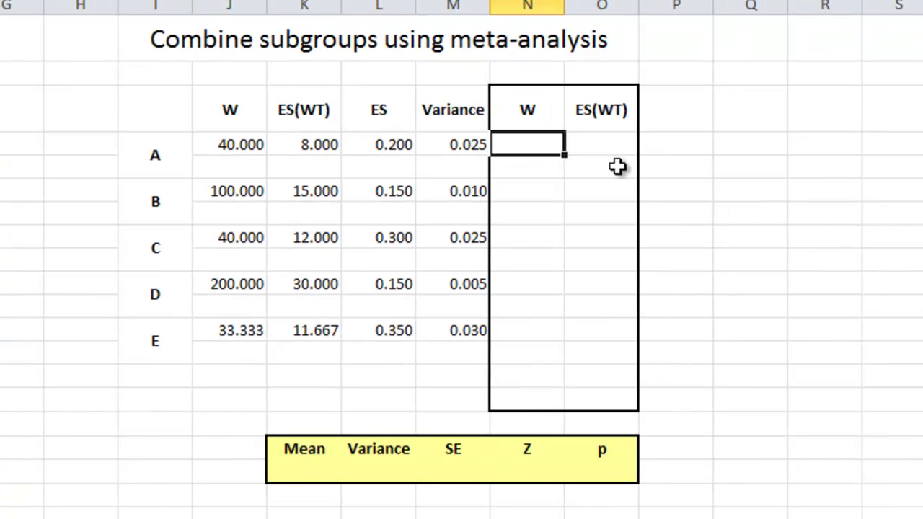
pyautogui.write('=1/')
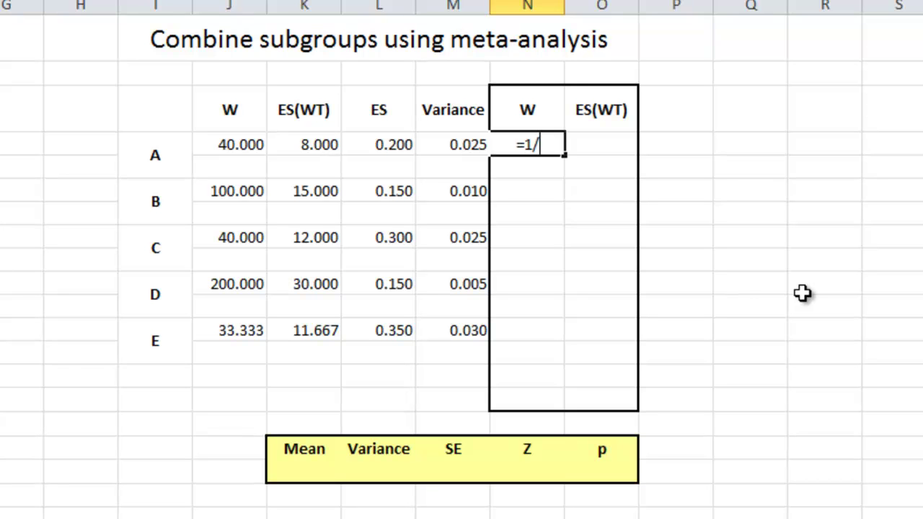
pyautogui.press('Left')
pyautogui.press('Return')
pyautogui.press('Up')
# Step: Compute study A's ES(WT) in cell O4 with the formula =L4*N4
pyautogui.press('Right')
pyautogui.write('=')
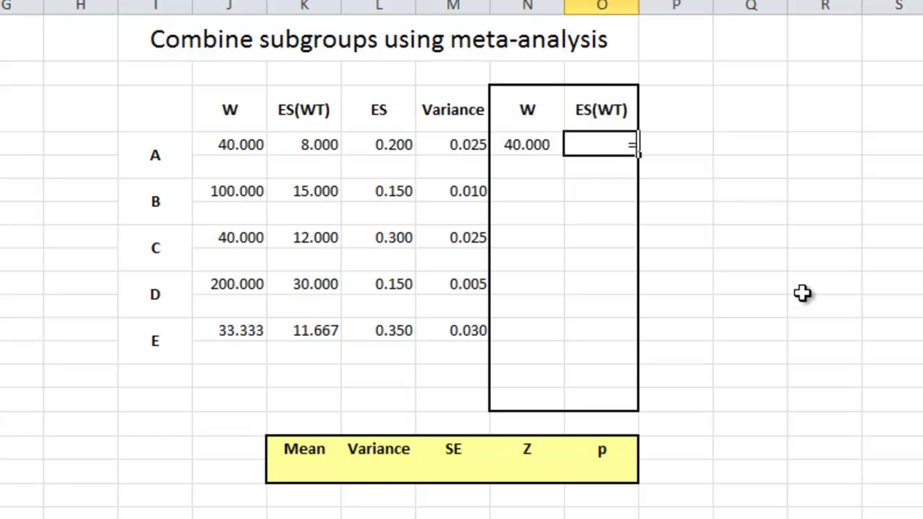
pyautogui.press('Left')
pyautogui.press('Left')
pyautogui.press('Left')
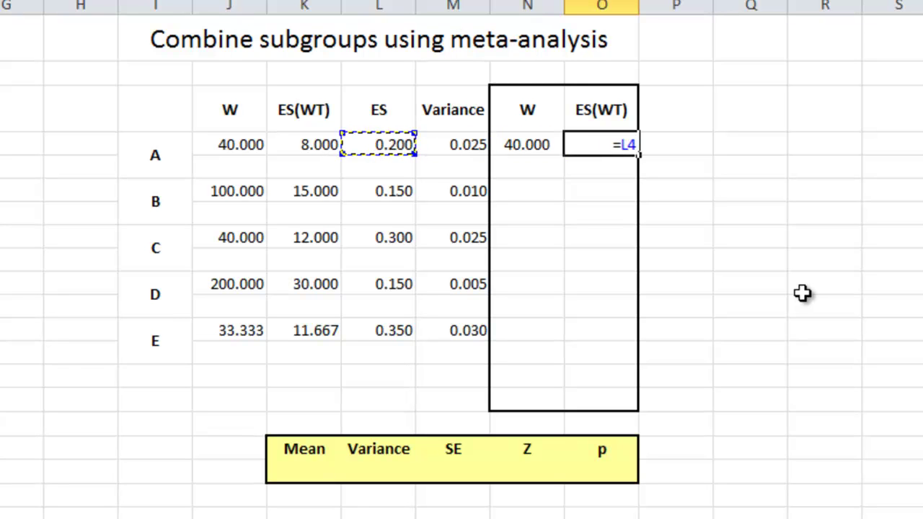
pyautogui.write('*')
pyautogui.press('Left')
pyautogui.press('Return')
# Step: Copy study A's W and ES(WT) formulas in N4:O4 to study B's row at N6:O6
pyautogui.press('Up')
pyautogui.press('Left')
pyautogui.hotkey('shift', 'Right')
pyautogui.hotkey('ctrl', 'c')
pyautogui.press('Down')
pyautogui.press('Down')
pyautogui.hotkey('ctrl', 'v')
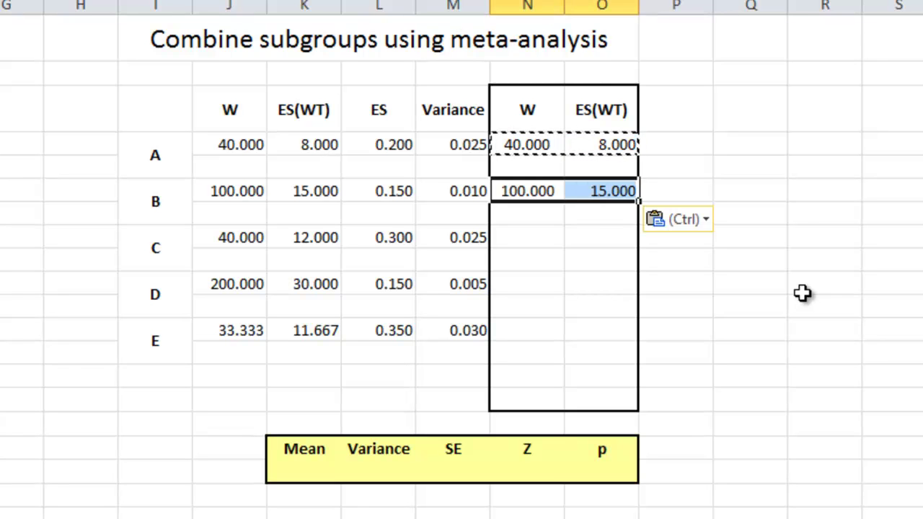
# Step: Paste the W and ES(WT) formulas for studies C, D and E, starting at cells N8, N10 and N12
pyautogui.press('Down')
pyautogui.press('Down')
pyautogui.hotkey('ctrl', 'v')
pyautogui.press('Down')
pyautogui.press('Down')
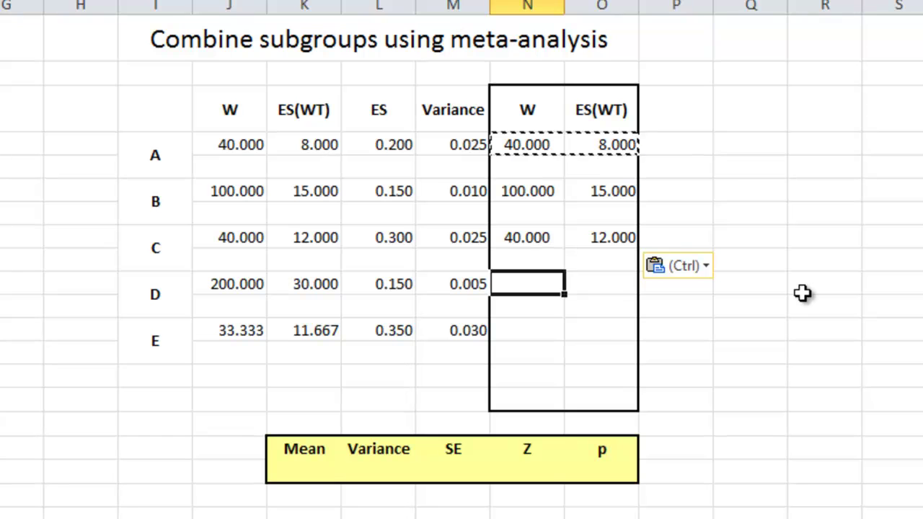
pyautogui.hotkey('ctrl', 'v')
pyautogui.press('Down')
pyautogui.press('Down')
pyautogui.hotkey('ctrl', 'v')
pyautogui.press('Down')
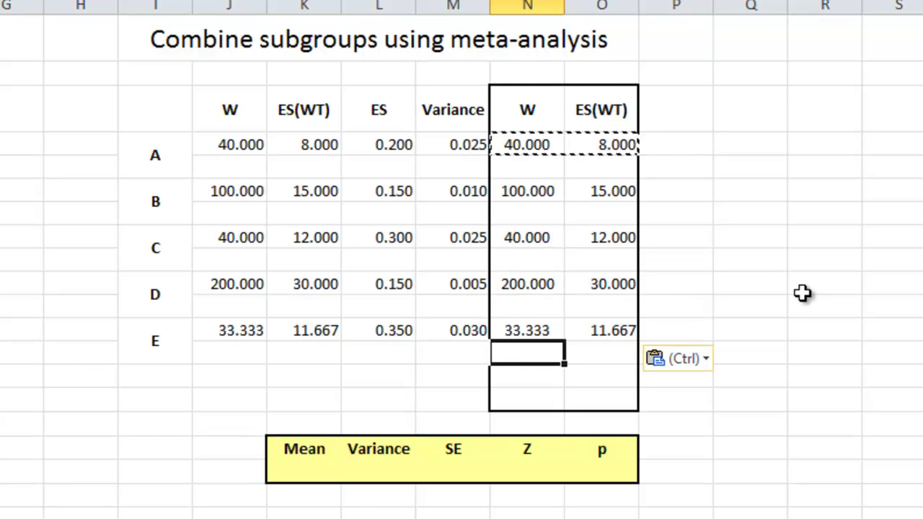
pyautogui.press('Escape')
# Step: Compare the W and ES(WT) values in columns J and K with those in columns N and O, ending at cell N15
pyautogui.press('Down')
pyautogui.press('Up')
pyautogui.press('Up')
pyautogui.press('Right')
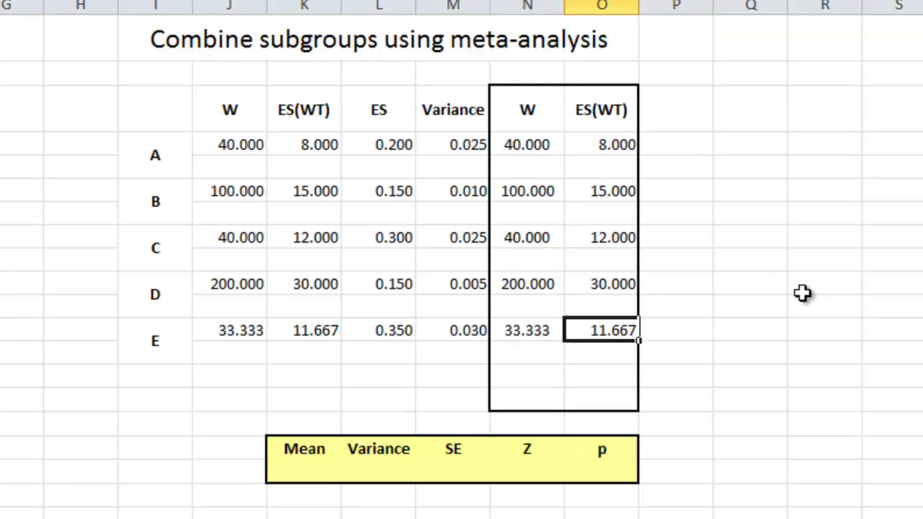
pyautogui.press('Up')
pyautogui.press('Left')
pyautogui.press('Left')
pyautogui.press('Left')
pyautogui.press('Left')
pyautogui.press('Left')
pyautogui.press('Up')
pyautogui.press('Up')
pyautogui.press('Up')
pyautogui.press('Up')
pyautogui.press('Up')
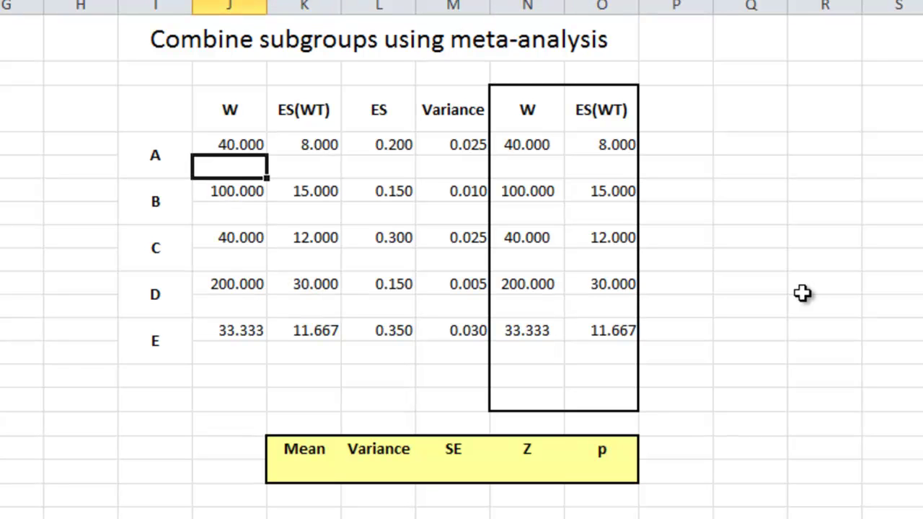
pyautogui.press('Up')
pyautogui.press('Right')
pyautogui.press('Left')
pyautogui.press('Up')
pyautogui.press('Right')
pyautogui.press('Down')
pyautogui.press('Down')
pyautogui.press('Down')
pyautogui.press('Down')
pyautogui.press('Down')
pyautogui.press('Down')
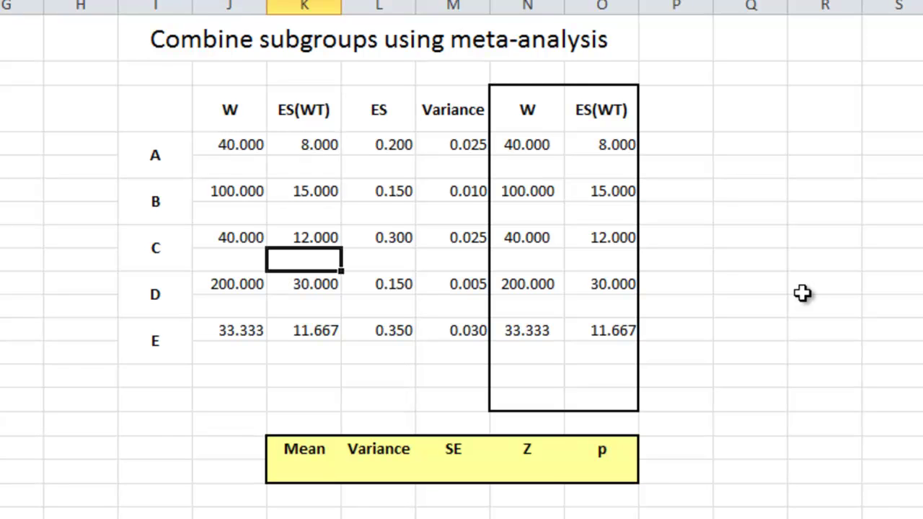
pyautogui.press('Down')
pyautogui.press('Down')
pyautogui.press('Down')
pyautogui.press('Down')
pyautogui.press('Down')
pyautogui.press('Down')
pyautogui.press('Left')
pyautogui.press('Left')
pyautogui.press('Left')
pyautogui.press('Right')
pyautogui.press('Right')
pyautogui.press('Right')
pyautogui.press('Right')
pyautogui.press('Right')
pyautogui.press('Right')
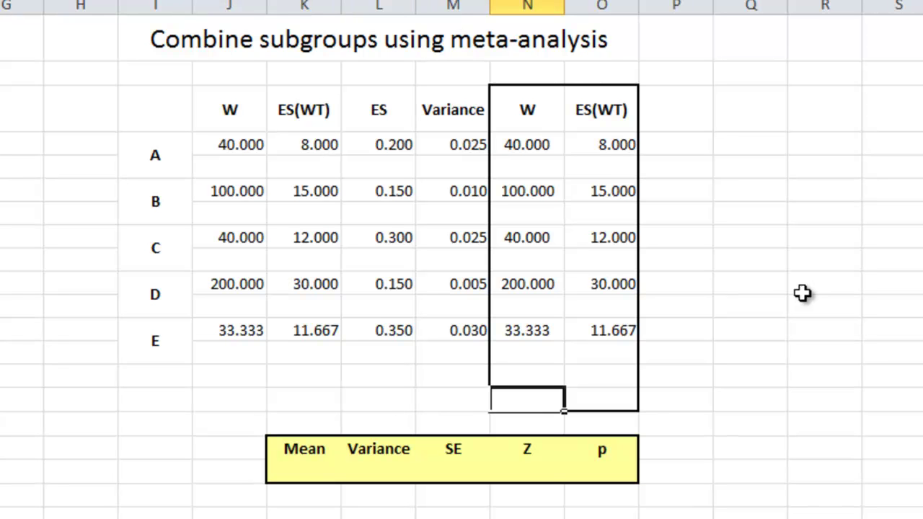
pyautogui.write('+su')
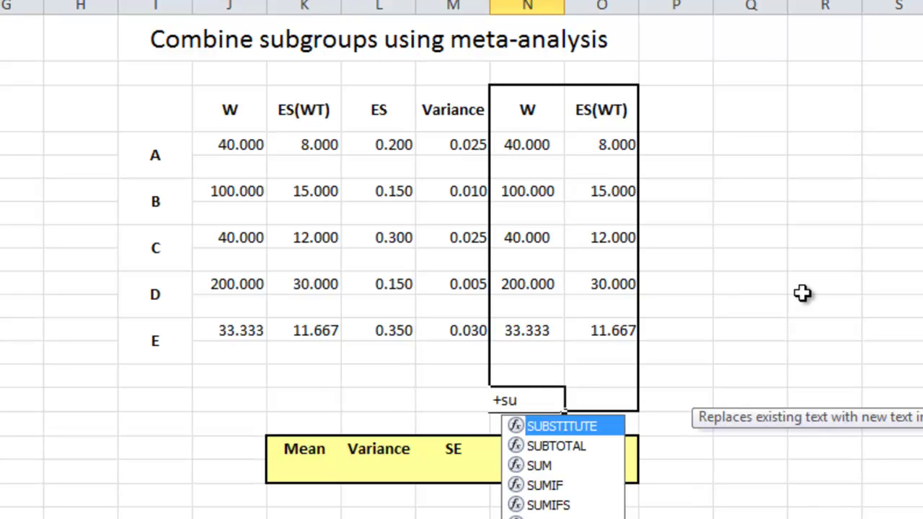
pyautogui.write('m(')
pyautogui.press('Up')
pyautogui.press('Up')
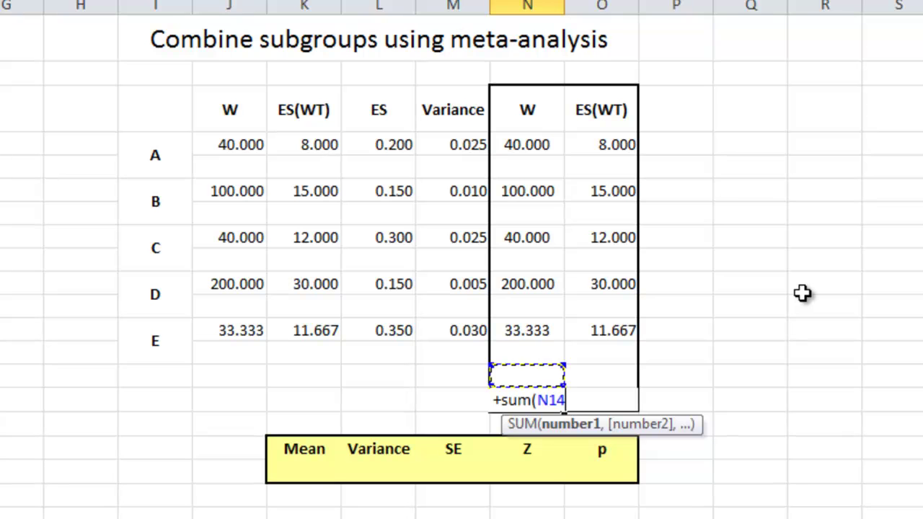
pyautogui.press('Up')
pyautogui.press('Up')
pyautogui.press('Up')
pyautogui.press('Up')
pyautogui.press('Up')
pyautogui.press('Up')
pyautogui.press('Up')
pyautogui.press('Up')
pyautogui.press('Up')
pyautogui.hotkey('shift', 'Down')
pyautogui.hotkey('shift', 'Down')
pyautogui.hotkey('shift', 'Down')
pyautogui.hotkey('shift', 'Down')
pyautogui.hotkey('shift', 'Down')
pyautogui.hotkey('shift', 'Down')
pyautogui.hotkey('shift', 'Down')
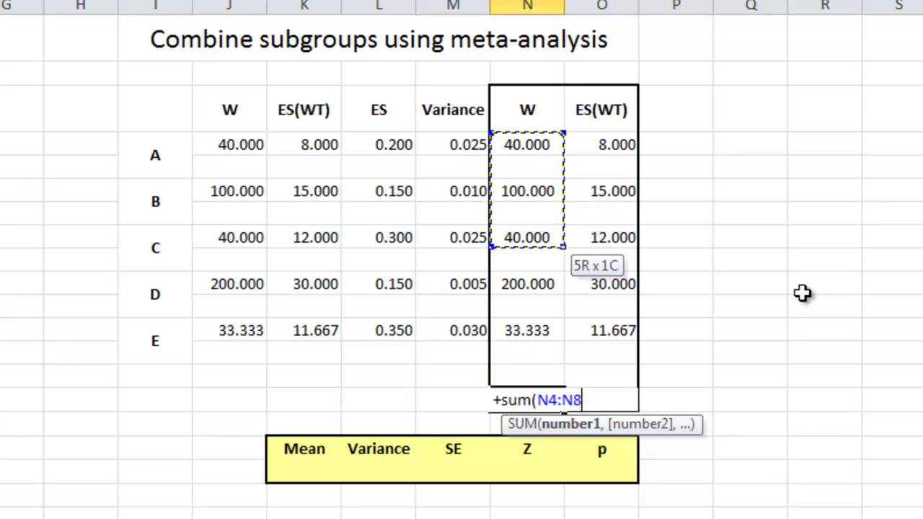
pyautogui.hotkey('shift', 'Down')
pyautogui.hotkey('shift', 'Down')
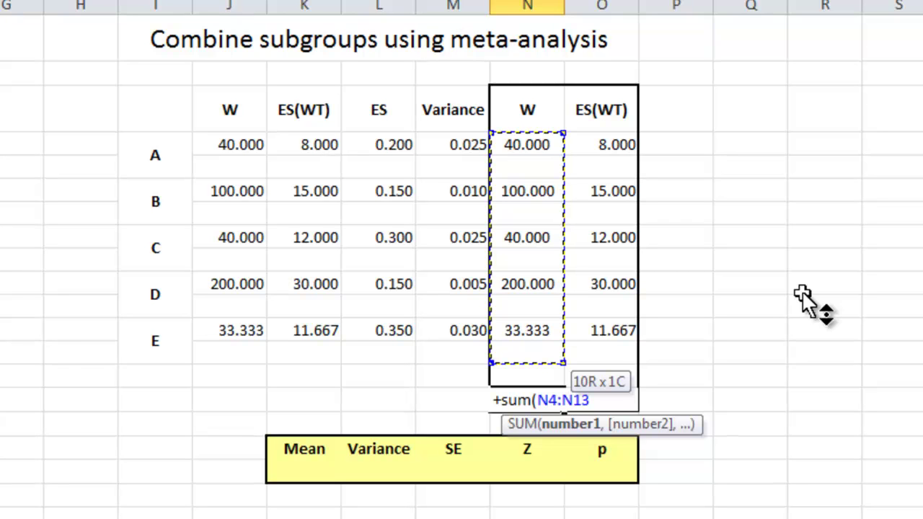
pyautogui.press('Escape')
pyautogui.press('Up')
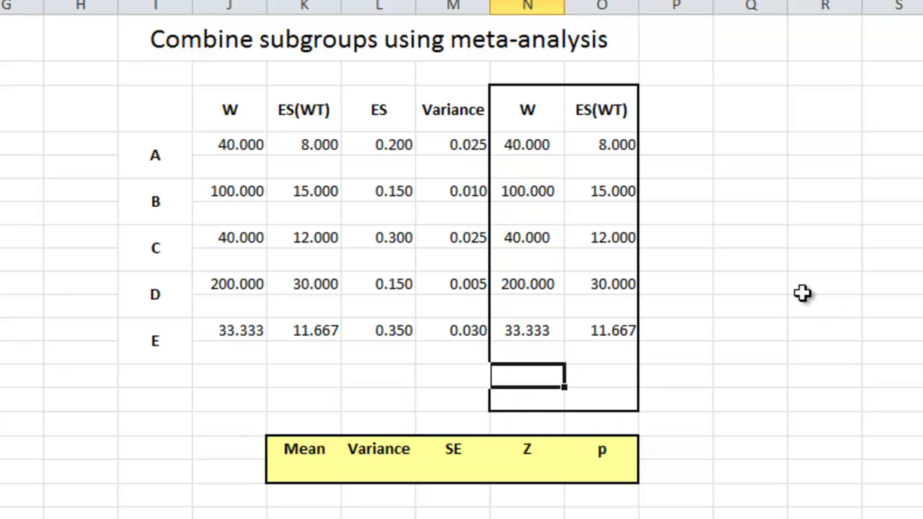
pyautogui.press('Down')
# Step: Total the study weights in cell N15 with a SUM formula over the W column from N4 down
pyautogui.write('=s')
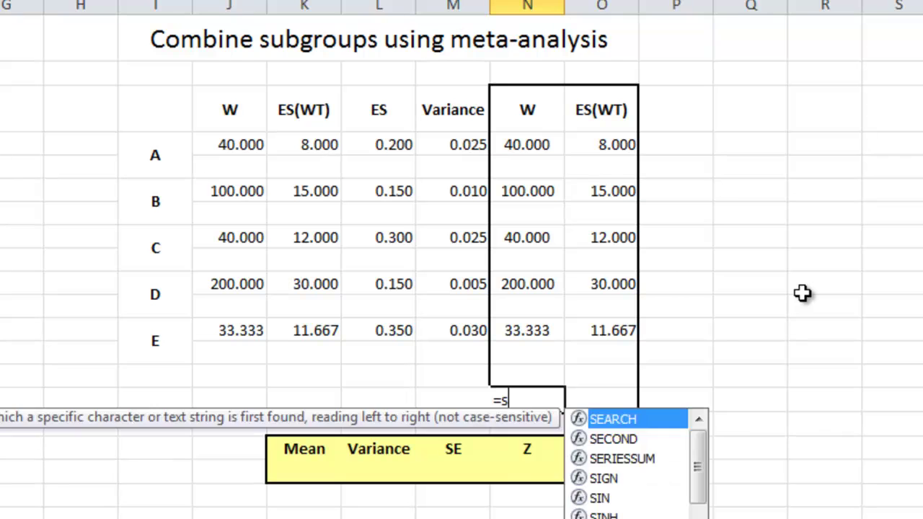
pyautogui.write('um(')
pyautogui.press('Up')
pyautogui.press('Up')
pyautogui.press('Up')
pyautogui.press('Up')
pyautogui.press('Up')
pyautogui.press('Up')
pyautogui.press('Up')
pyautogui.press('Up')
pyautogui.press('Up')
pyautogui.press('Up')
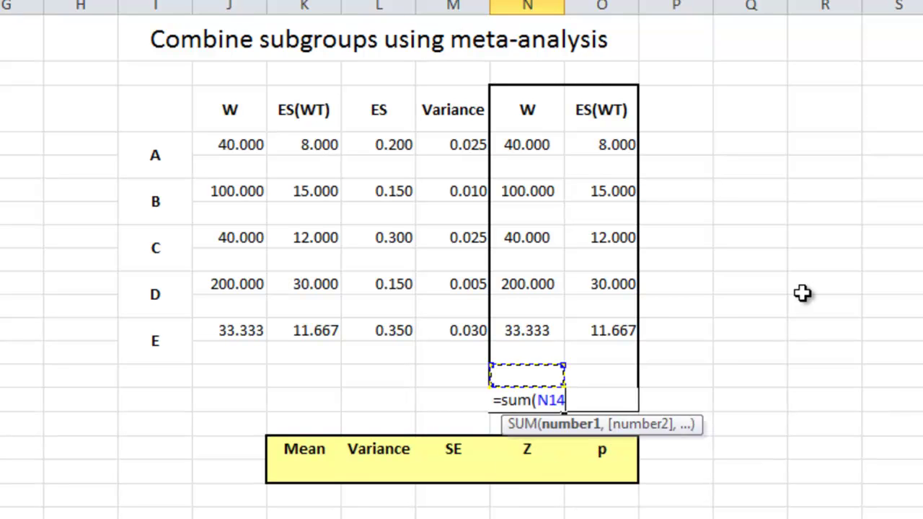
pyautogui.hotkey('shift', 'Up')
pyautogui.hotkey('shift', 'Down')
pyautogui.hotkey('shift', 'Down')
pyautogui.hotkey('shift', 'Down')
pyautogui.hotkey('shift', 'Down')
pyautogui.hotkey('shift', 'Down')
pyautogui.hotkey('shift', 'Down')
pyautogui.hotkey('shift', 'Down')
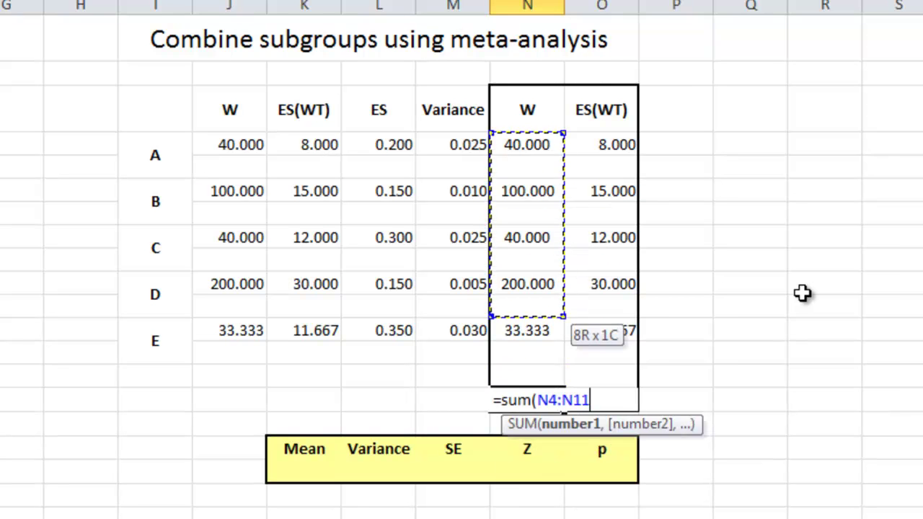
pyautogui.press('Return')
pyautogui.press('Up')
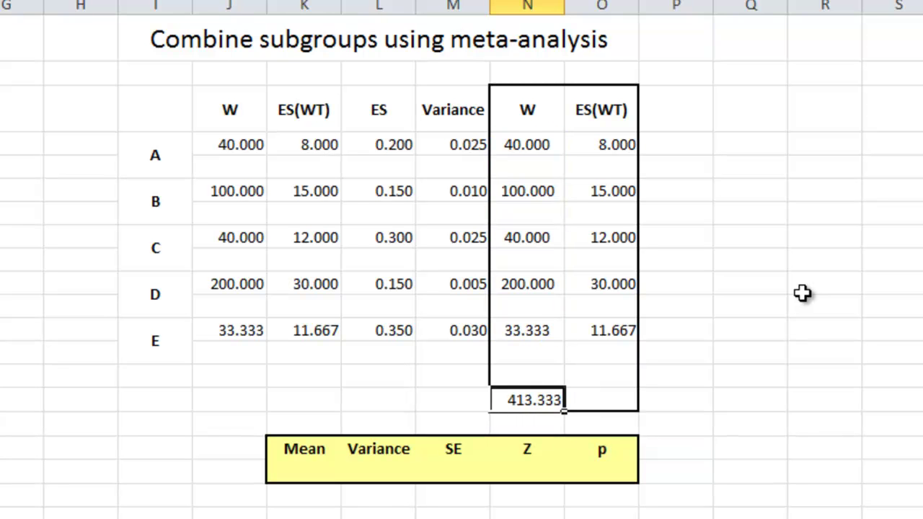
# Step: Copy the W total formula from N15 to O15 to total the ES(WT) column
pyautogui.hotkey('ctrl', 'c')
pyautogui.press('Right')
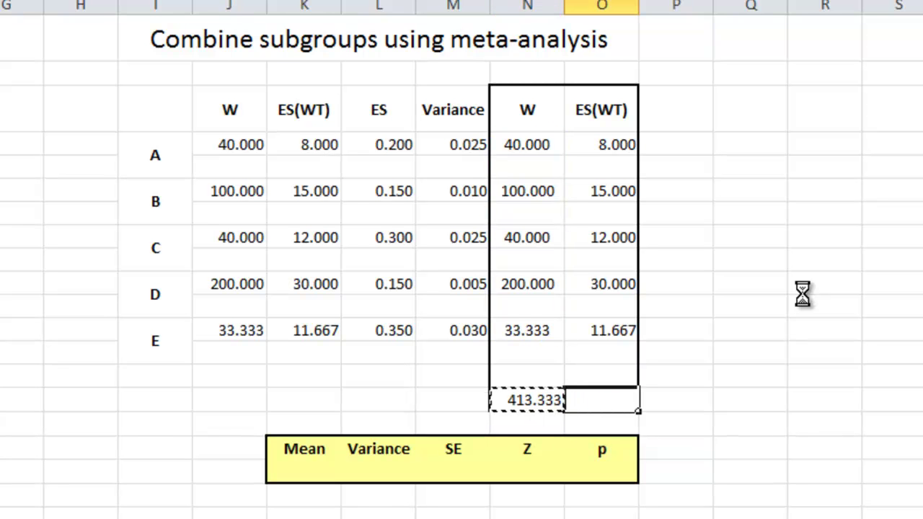
pyautogui.hotkey('ctrl', 'v')
pyautogui.press('Down')
pyautogui.press('Down')
pyautogui.press('Up')
pyautogui.press('Left')
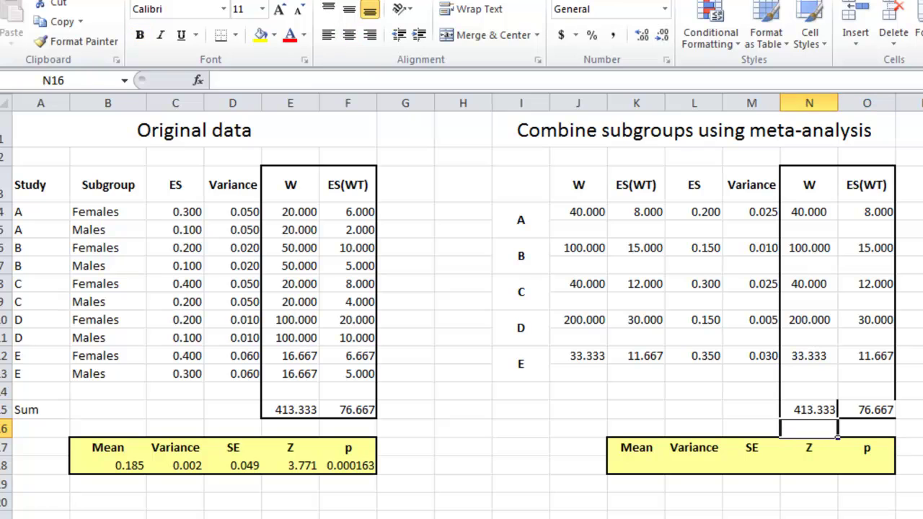
# Step: Compare the combined W and ES(WT) totals in N15:O15 with the original data's totals in E15:F15
pyautogui.press('Left')
pyautogui.press('Up')
pyautogui.press('Right')
pyautogui.press('Down')
pyautogui.press('Up')
pyautogui.press('Left')
pyautogui.press('Left')
pyautogui.press('Left')
pyautogui.press('Left')
pyautogui.press('Left')
pyautogui.press('Left')
pyautogui.press('Left')
pyautogui.press('Left')
pyautogui.press('Left')
pyautogui.press('Right')
pyautogui.press('Right')
pyautogui.press('Right')
pyautogui.press('Right')
pyautogui.press('Right')
pyautogui.press('Right')
pyautogui.press('Right')
pyautogui.press('Right')
pyautogui.press('Right')
pyautogui.press('Right')
pyautogui.press('Right')
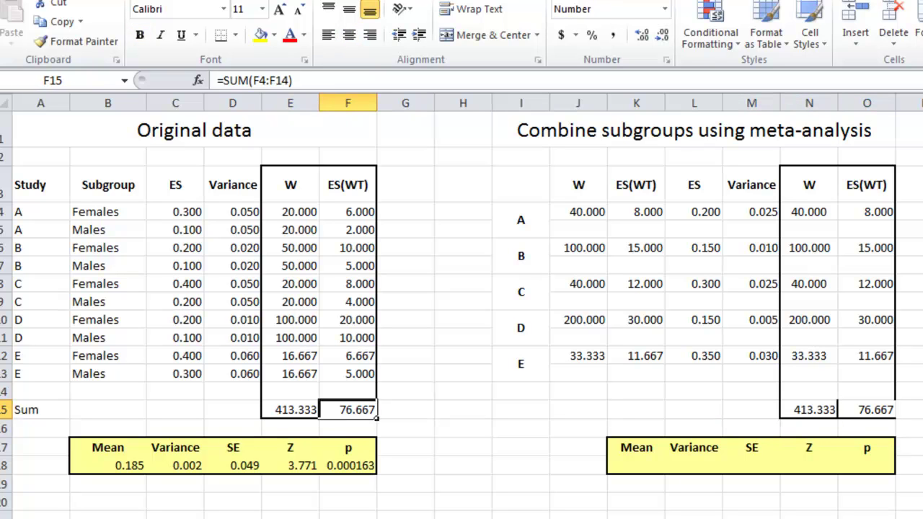
pyautogui.press('Left')
pyautogui.press('Left')
pyautogui.press('Left')
pyautogui.press('Left')
pyautogui.press('Left')
pyautogui.press('Left')
pyautogui.press('Left')
pyautogui.press('Left')
pyautogui.press('Left')
pyautogui.press('Left')
# Step: Compute the combined Mean in cell K18 with the formula =O15/N15
pyautogui.press('Down')
pyautogui.press('Down')
pyautogui.press('Right')
pyautogui.press('Right')
pyautogui.press('Right')
pyautogui.press('Right')
pyautogui.press('Right')
pyautogui.press('Right')
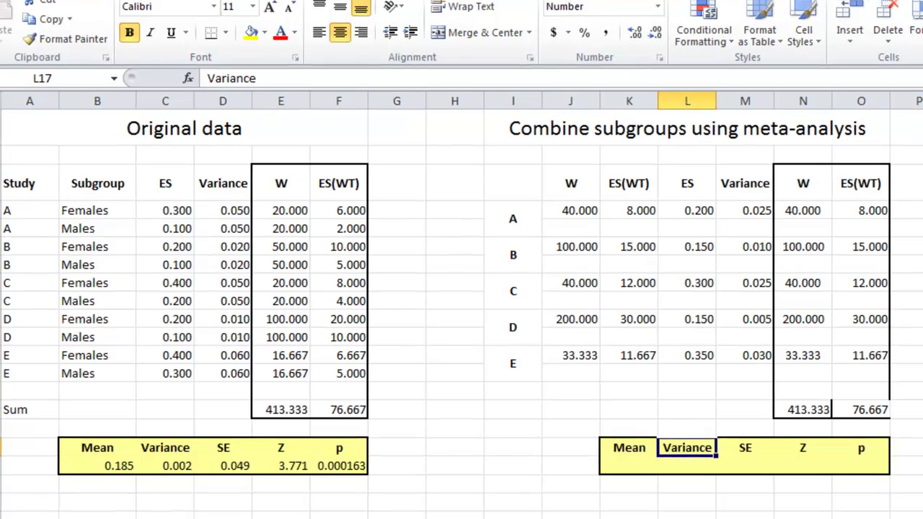
pyautogui.press('Down')
pyautogui.press('Left')
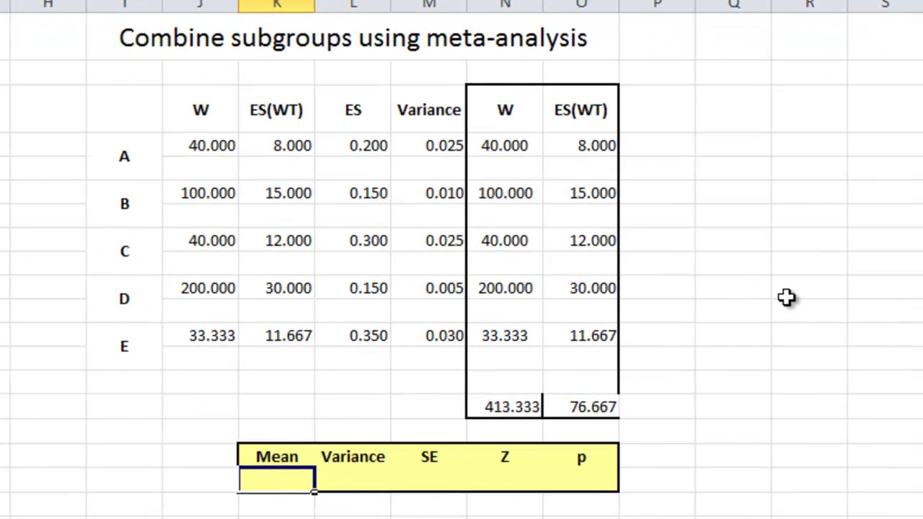
pyautogui.write('=')
pyautogui.press('Up')
pyautogui.press('Up')
pyautogui.press('Right')
pyautogui.press('Right')
pyautogui.press('Right')
pyautogui.press('Right')
pyautogui.press('Right')
pyautogui.press('Right')
pyautogui.press('Up')
pyautogui.press('Left')
pyautogui.press('Left')
pyautogui.write('/')
pyautogui.press('Up')
pyautogui.press('Up')
pyautogui.press('Up')
pyautogui.press('Right')
pyautogui.press('Right')
pyautogui.press('Right')
pyautogui.press('Return')
# Step: Compute the combined Variance in cell L18 with the formula =1/N15
pyautogui.press('Up')
pyautogui.press('Right')
pyautogui.write('=1')
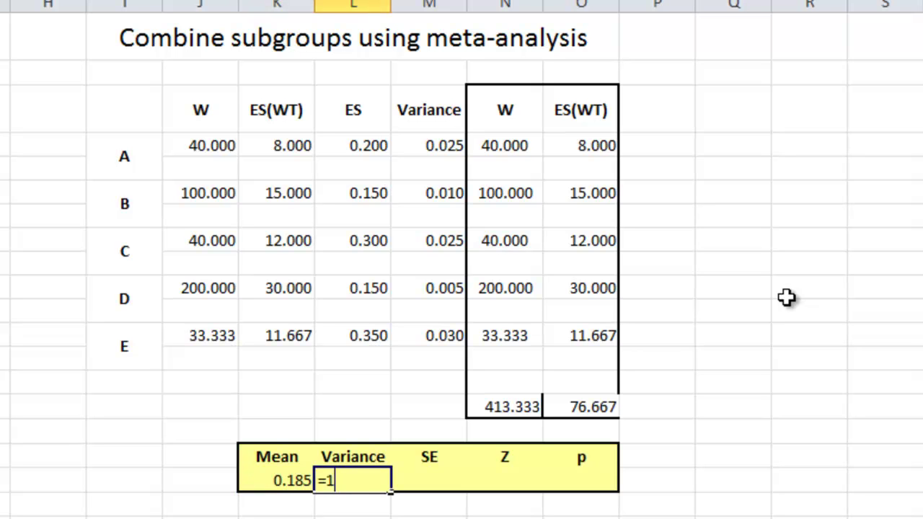
pyautogui.write('/')
pyautogui.press('Up')
pyautogui.press('Up')
pyautogui.press('Up')
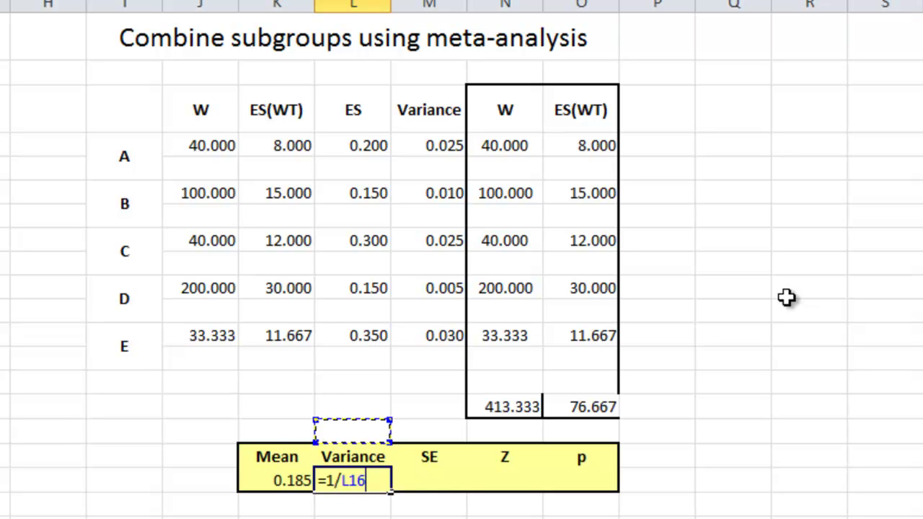
pyautogui.press('Right')
pyautogui.press('Right')
pyautogui.press('Return')
# Step: Compute the combined SE in cell M18 with the formula =SQRT(L18)
pyautogui.press('Up')
pyautogui.press('Right')
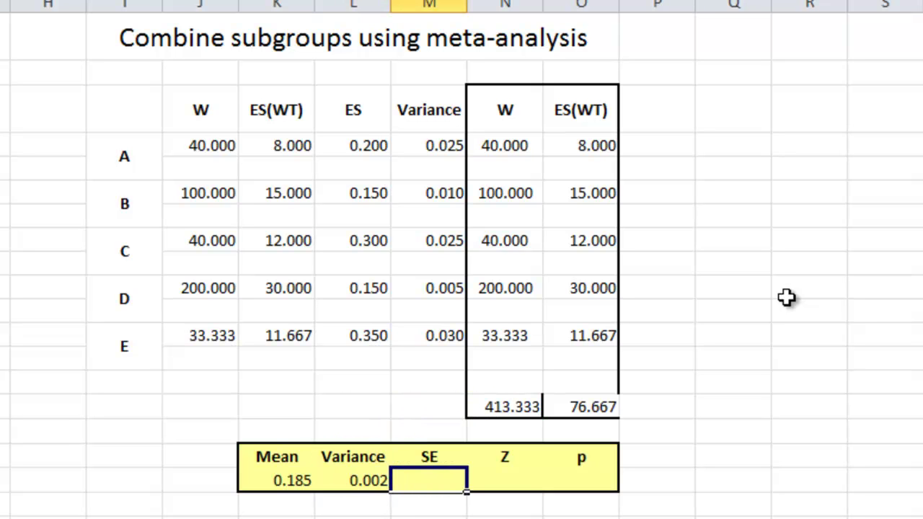
pyautogui.write('=sq')
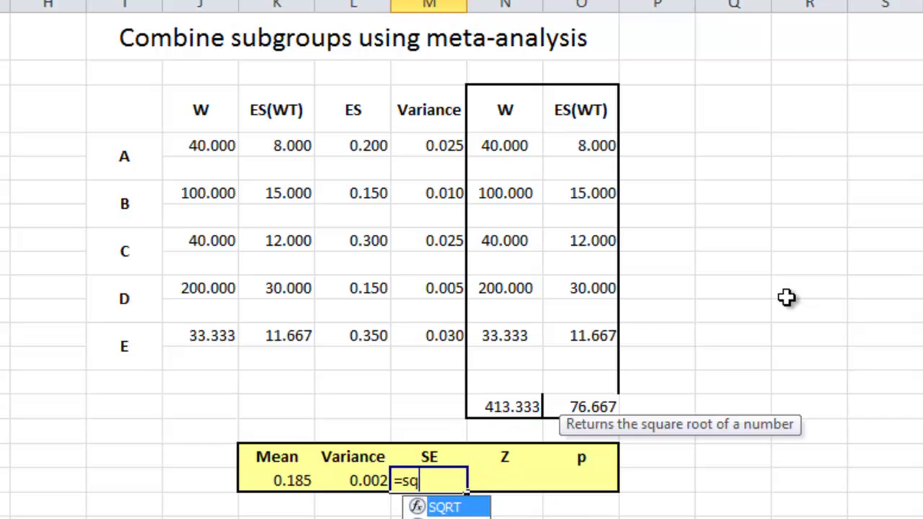
pyautogui.write('rt(')
pyautogui.press('Left')
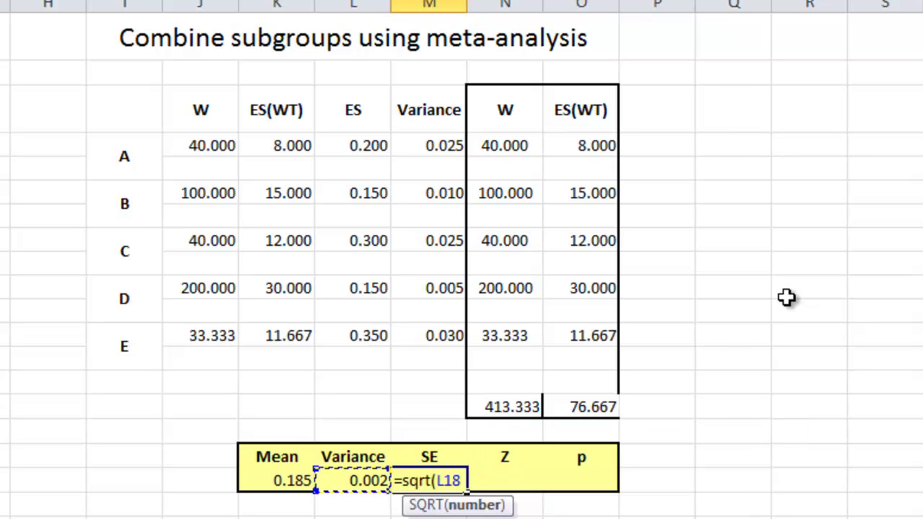
pyautogui.write(')')
pyautogui.press('Return')
# Step: Compute the combined Z in cell N18 with the formula =K18/M18
pyautogui.press('Up')
pyautogui.press('Right')
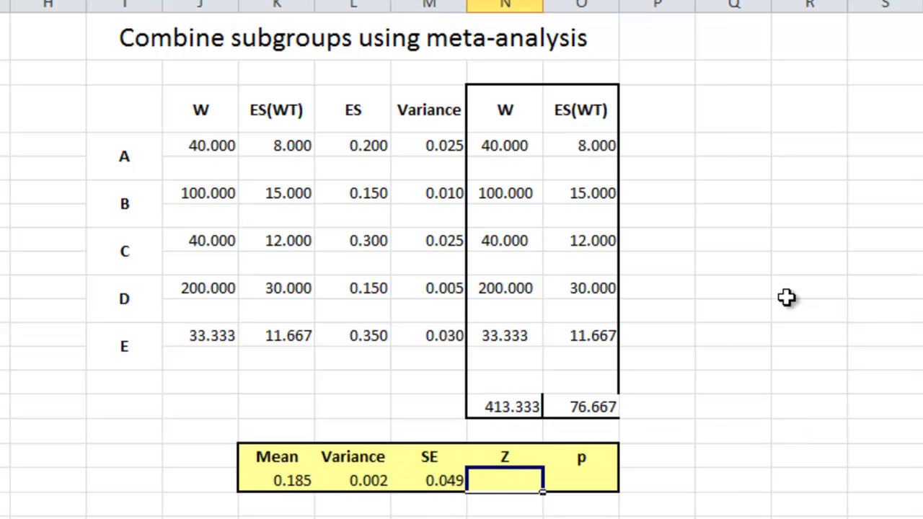
pyautogui.write('=')
pyautogui.press('Left')
pyautogui.press('Left')
pyautogui.press('Left')
pyautogui.write('/')
pyautogui.press('Left')
pyautogui.press('Return')
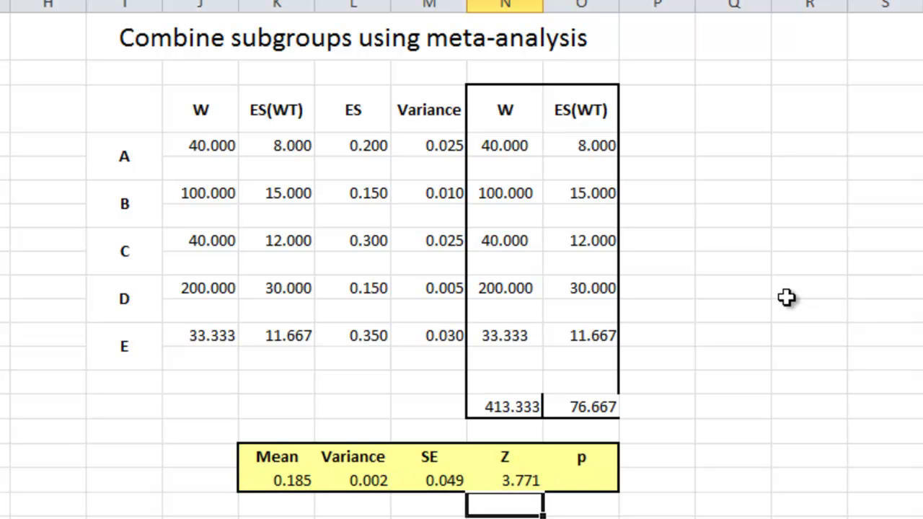
# Step: Copy the p formula from the original data's results row into cell O18
pyautogui.press('Left')
pyautogui.press('Left')
pyautogui.press('Left')
pyautogui.press('Left')
pyautogui.press('Left')
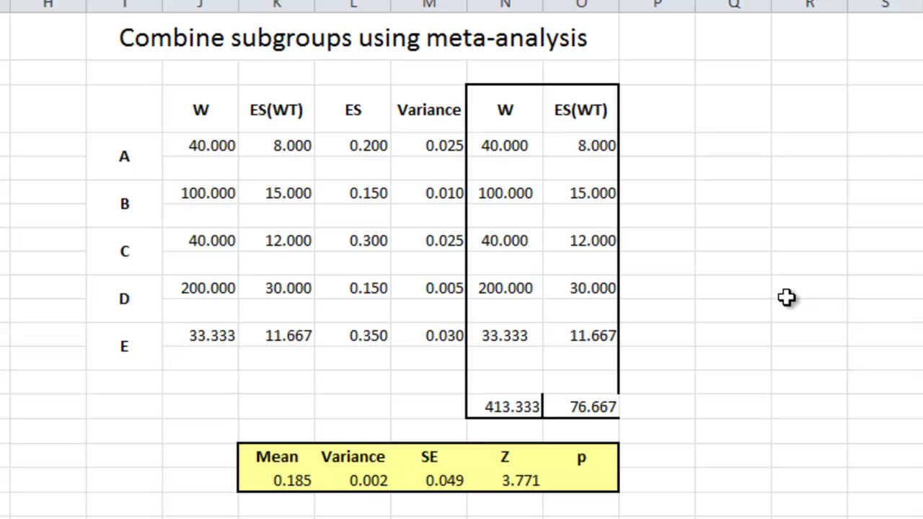
pyautogui.press('Right')
pyautogui.press('Right')
pyautogui.press('Right')
pyautogui.press('Right')
pyautogui.press('Right')
pyautogui.press('Right')
pyautogui.press('Right')
pyautogui.press('Right')
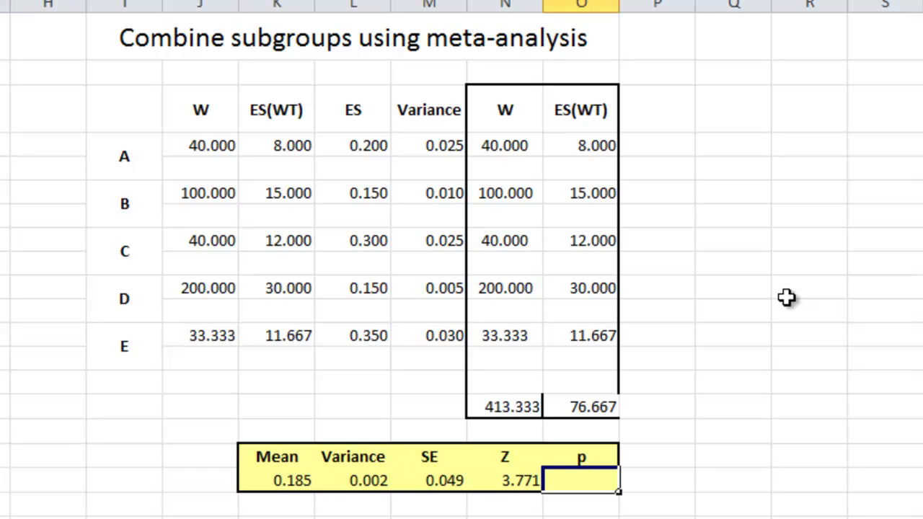
pyautogui.hotkey('ctrl', 'v')
pyautogui.press('Return')
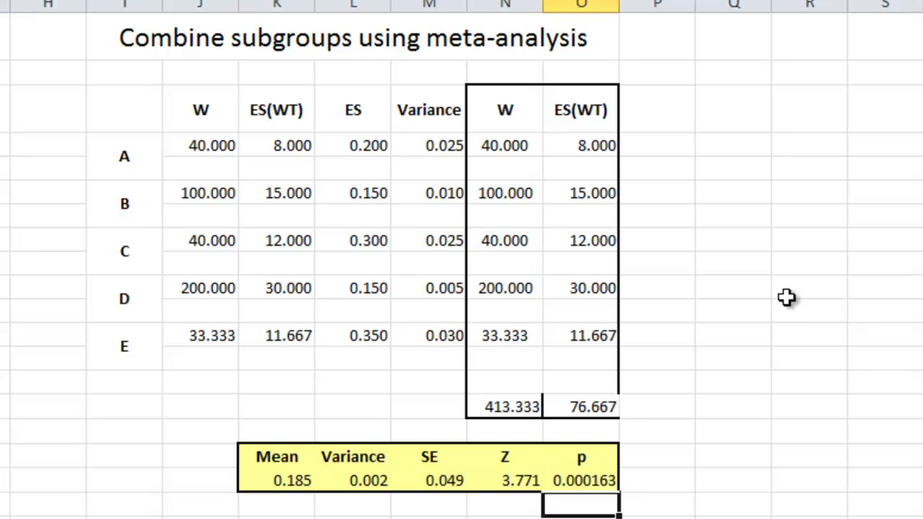
# Step: Compare the combined results in K18:O18 with the original data's Mean, Variance, SE, Z and p in B18:F18
pyautogui.press('Left')
pyautogui.press('Left')
pyautogui.press('Left')
pyautogui.press('Left')
pyautogui.press('Left')
pyautogui.press('Left')
pyautogui.press('Left')
pyautogui.press('Left')
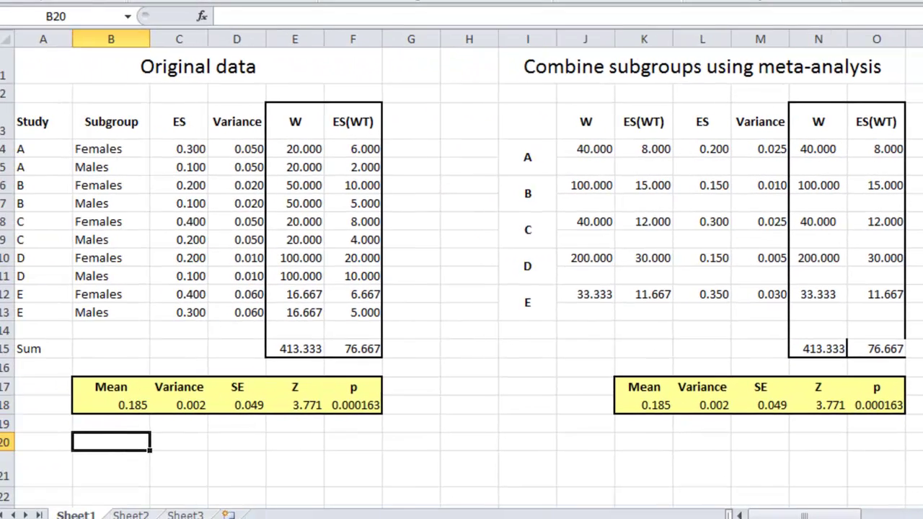
# Step: Review the combined-subgroups table's weights, sums and results against the original data table
pyautogui.press('Up')
pyautogui.press('Up')
pyautogui.press('Up')
pyautogui.press('Up')
pyautogui.press('Up')
pyautogui.press('Up')
pyautogui.press('Up')
pyautogui.press('Up')
pyautogui.press('Up')
pyautogui.press('Up')
pyautogui.press('Up')
pyautogui.press('Up')
pyautogui.press('Up')
pyautogui.press('Up')
pyautogui.press('Up')
pyautogui.press('Up')
pyautogui.press('Right')
pyautogui.press('Right')
pyautogui.press('Right')
pyautogui.press('Right')
pyautogui.press('Right')
pyautogui.press('Right')
pyautogui.press('Right')
pyautogui.press('Right')
pyautogui.press('Right')
pyautogui.press('Right')
pyautogui.press('Right')
pyautogui.press('Right')
pyautogui.press('Right')
pyautogui.press('Right')
pyautogui.press('Right')
pyautogui.press('Down')
pyautogui.press('Down')
pyautogui.press('Down')
pyautogui.press('Down')
pyautogui.press('Down')
pyautogui.press('Down')
pyautogui.press('Down')
pyautogui.press('Down')
pyautogui.press('Down')
pyautogui.press('Down')
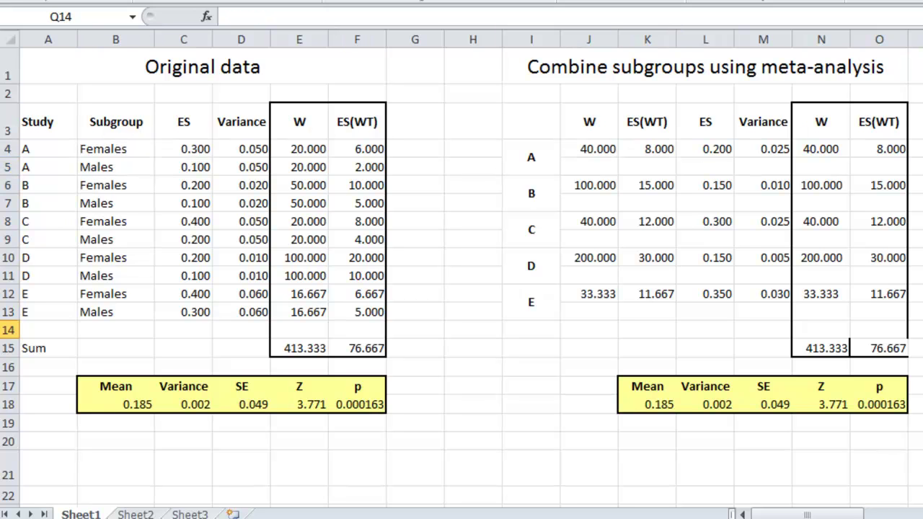
pyautogui.press('Down')
pyautogui.press('Down')
pyautogui.press('Down')
pyautogui.press('Down')
pyautogui.press('Down')
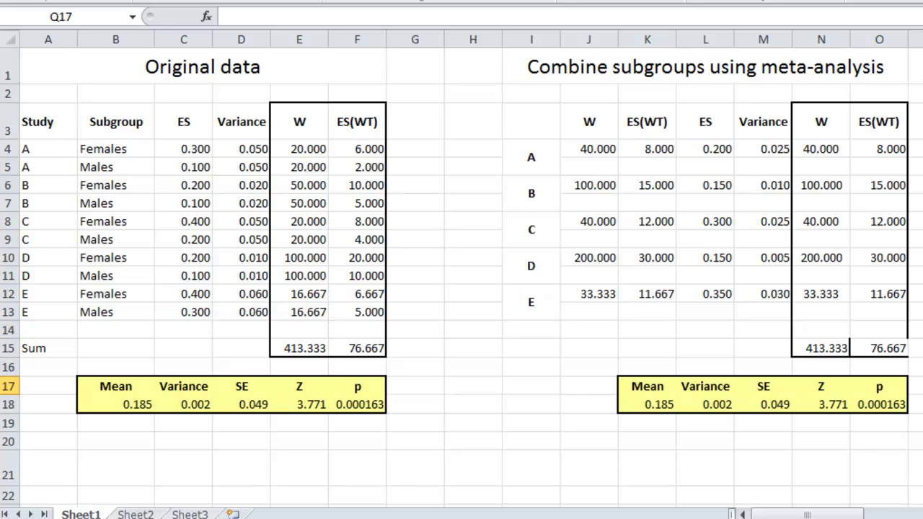
pyautogui.press('Left')
pyautogui.press('Left')
pyautogui.press('Left')
pyautogui.press('Left')
pyautogui.press('Left')
pyautogui.press('Left')
pyautogui.press('Left')
pyautogui.press('Left')
pyautogui.press('Left')
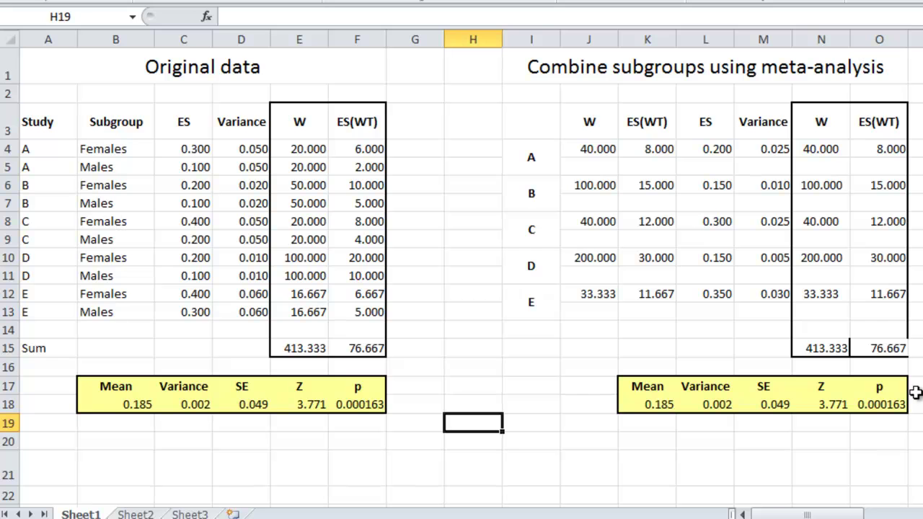
pyautogui.press('F9')
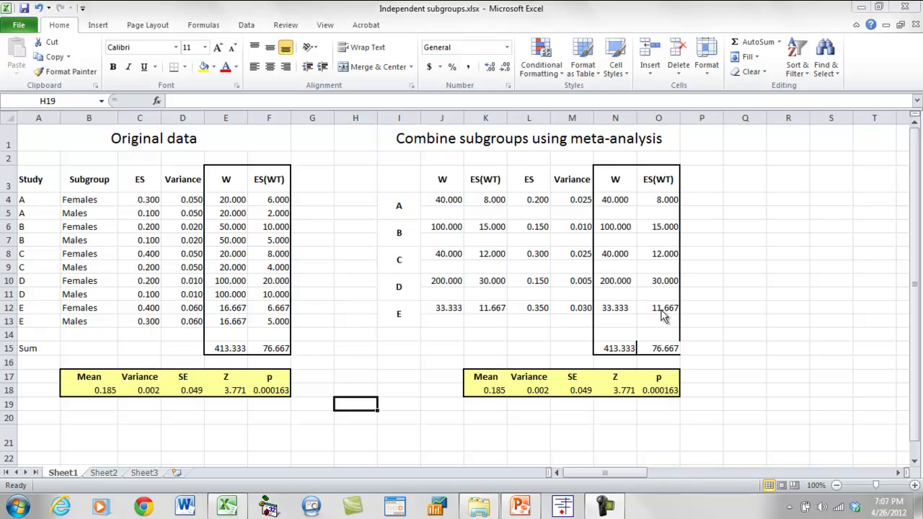
pyautogui.click(606, 507)
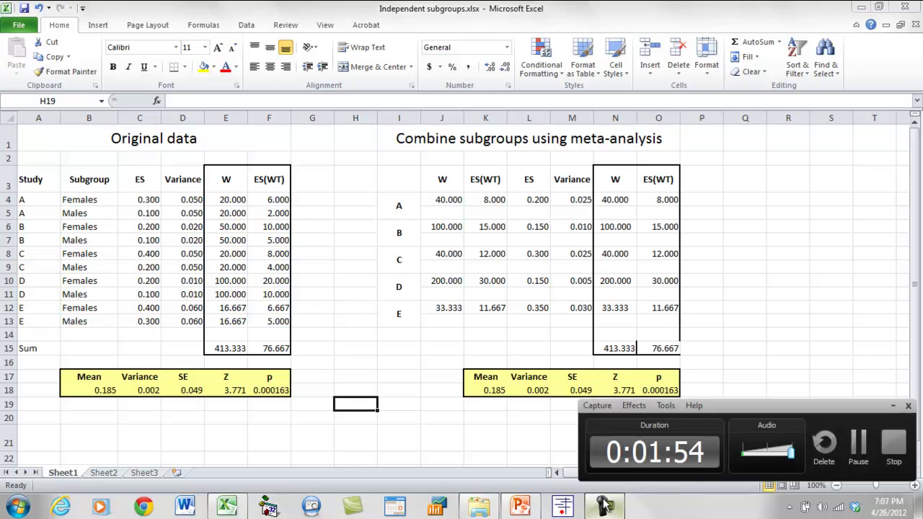
pyautogui.click(898, 442)
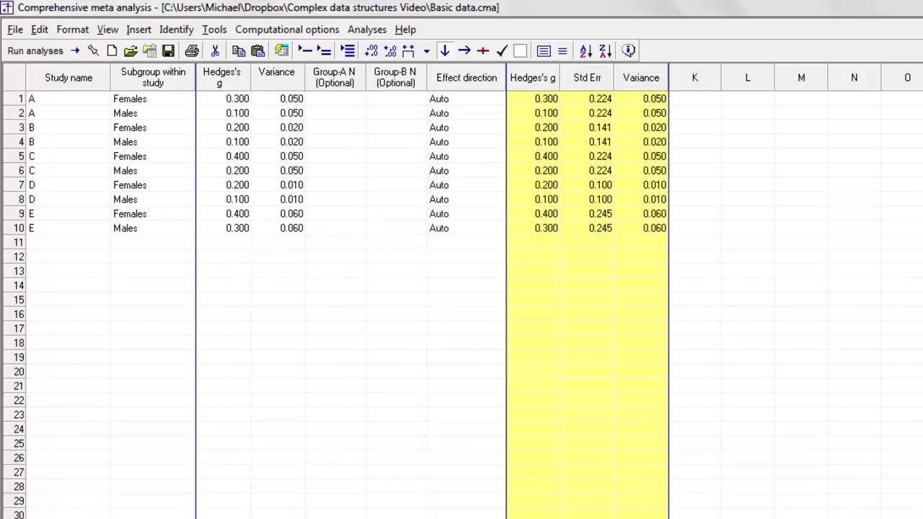
# Step: In Comprehensive Meta Analysis, run the analysis of Basic data.cma and use study as the unit of analysis
pyautogui.click(42, 52)
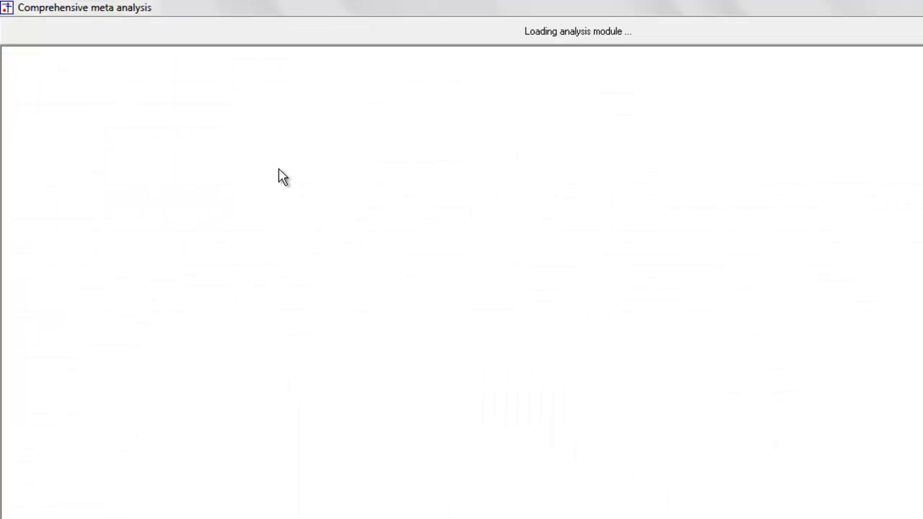
pyautogui.rightClick(155, 181)
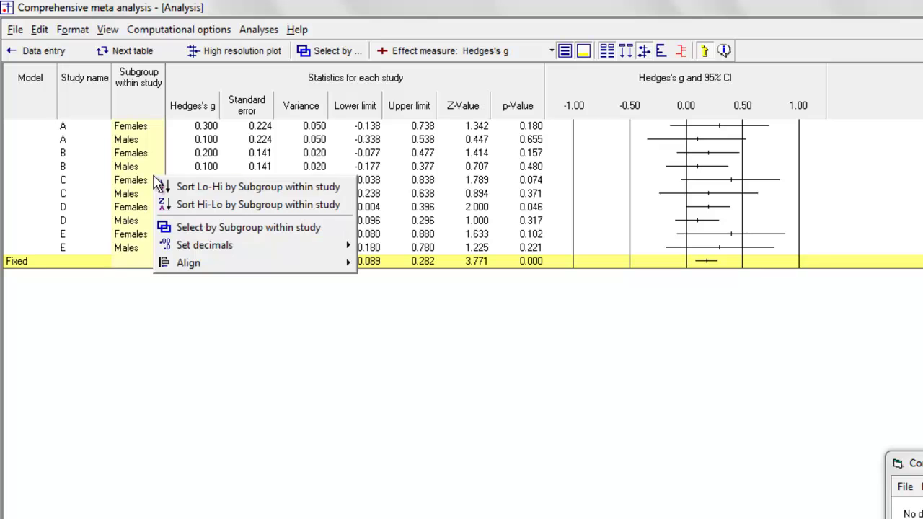
pyautogui.click(258, 228)
pyautogui.click(157, 359)
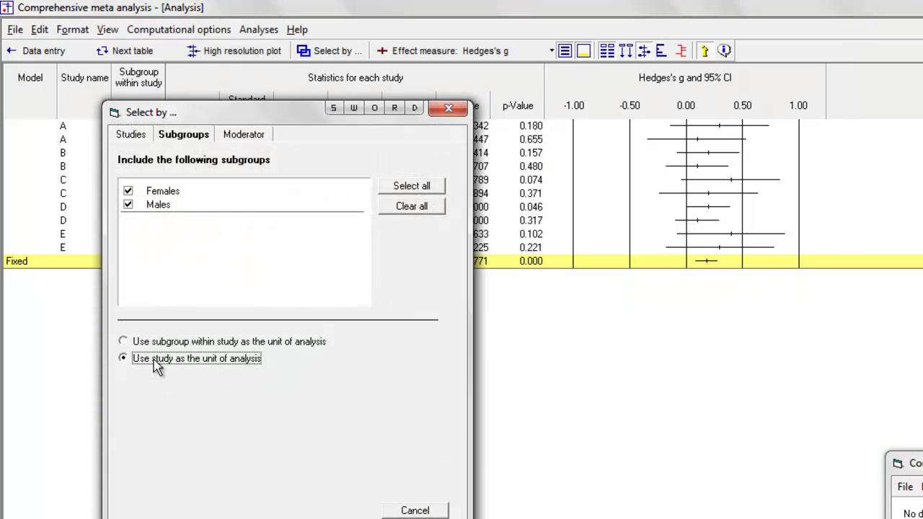
pyautogui.press('Return')
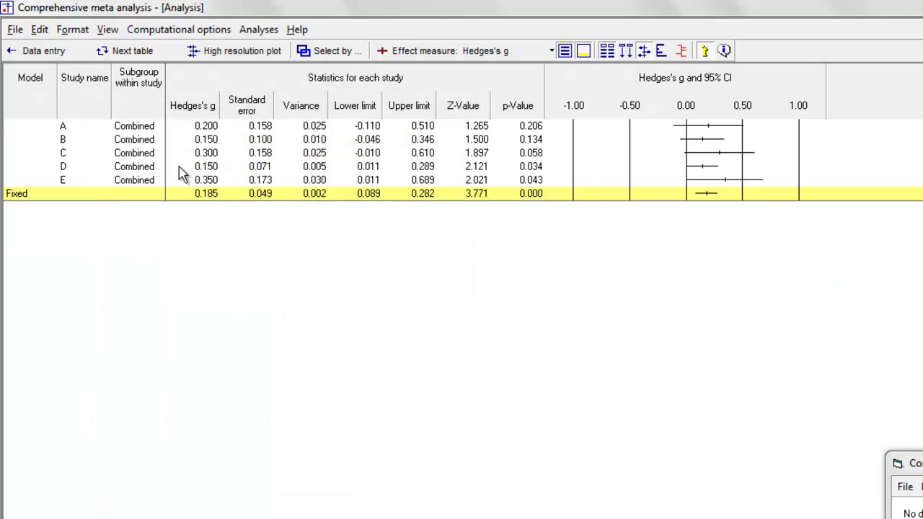
# Step: Switch the unit of analysis back to subgroup within study
pyautogui.rightClick(134, 160)
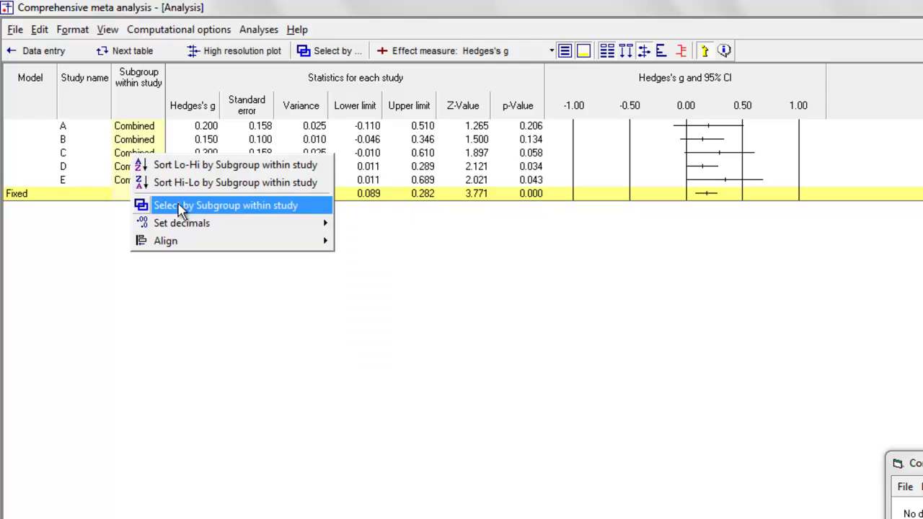
pyautogui.click(183, 207)
pyautogui.click(207, 384)
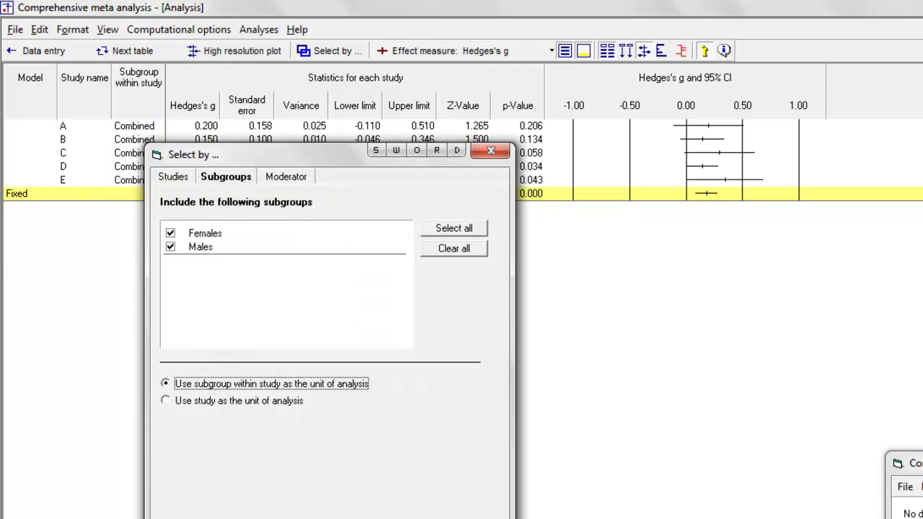
pyautogui.press('Return')
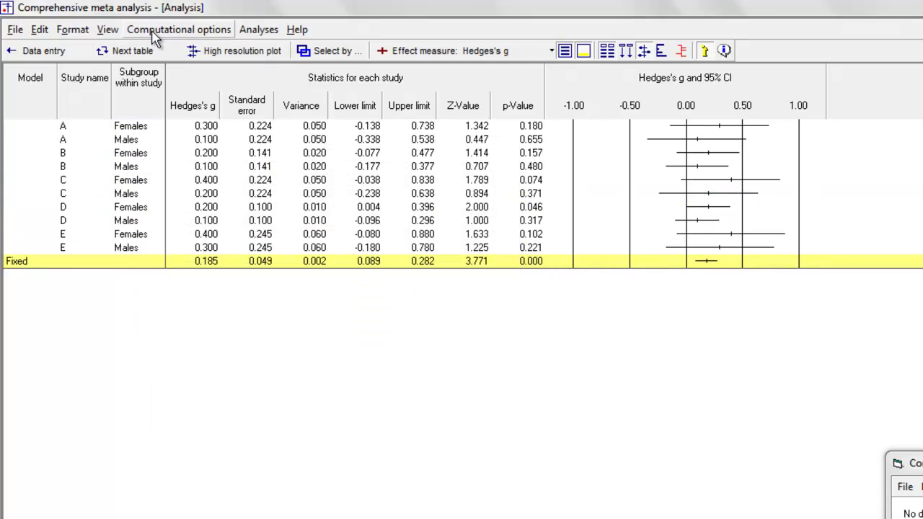
# Step: Group the analysis by subgroup within study
pyautogui.click(153, 32)
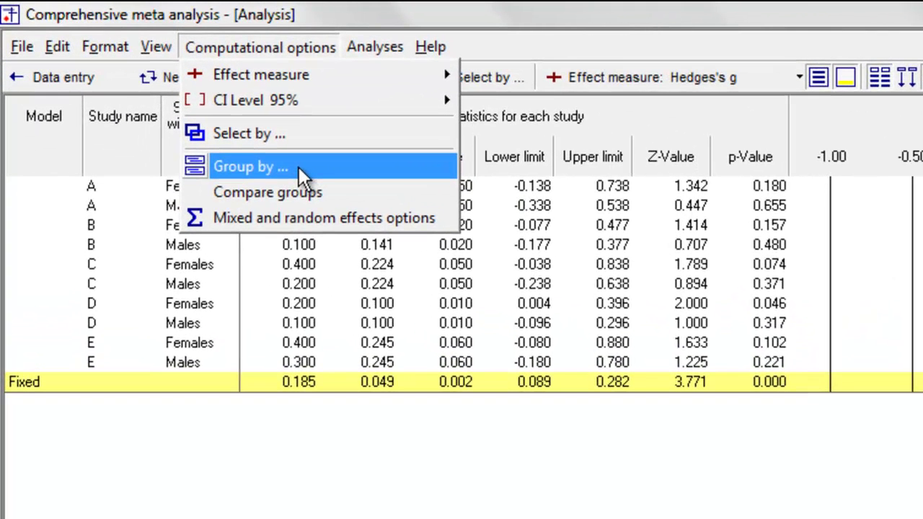
pyautogui.click(299, 167)
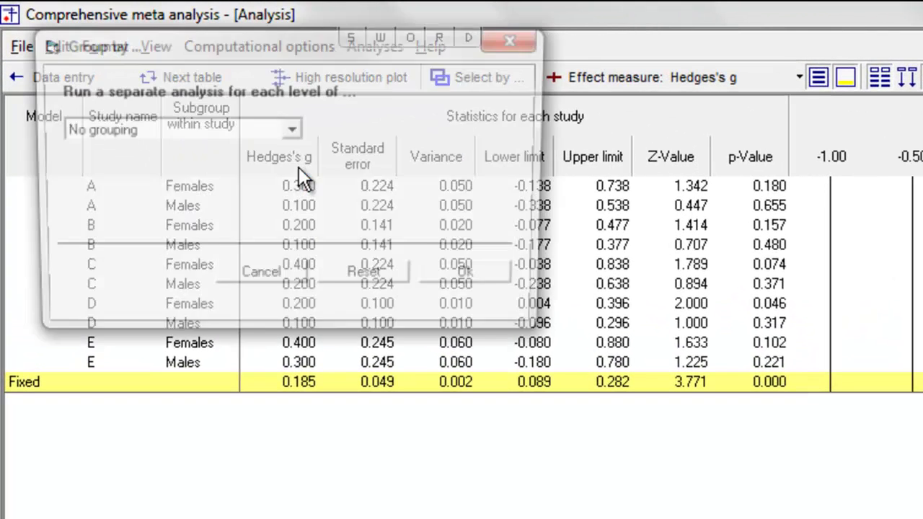
pyautogui.click(173, 130)
pyautogui.click(177, 168)
pyautogui.click(217, 186)
pyautogui.click(289, 218)
pyautogui.click(477, 281)
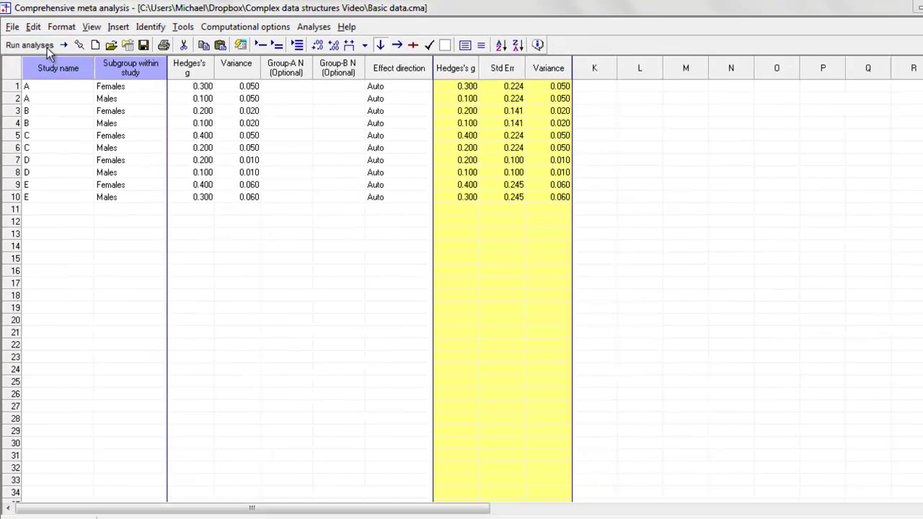
# Step: Run the analysis from the data entry table and group it by subgroup within study, including an overall result across subgroups
pyautogui.click(47, 48)
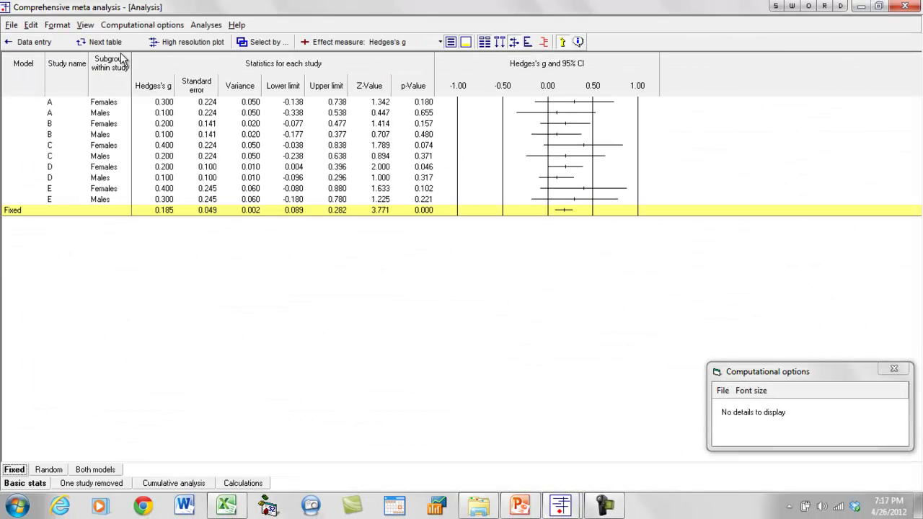
pyautogui.click(140, 25)
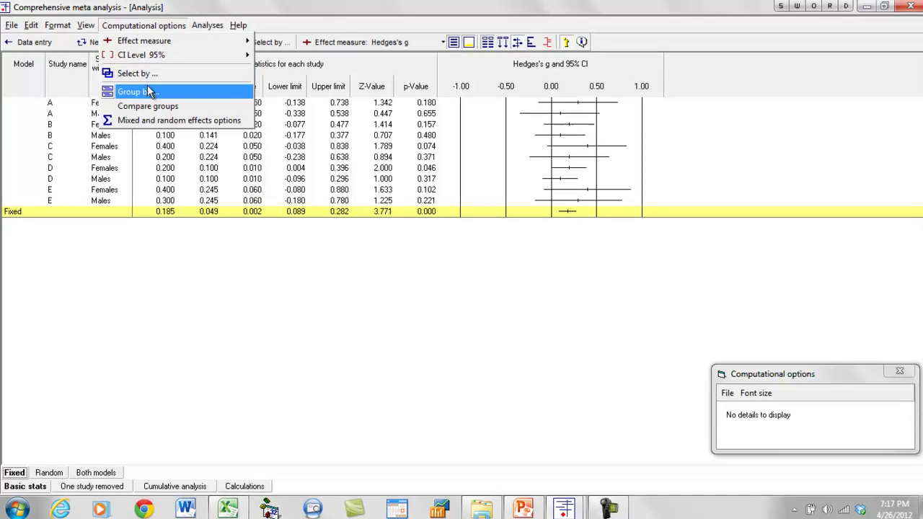
pyautogui.click(148, 91)
pyautogui.click(124, 77)
pyautogui.click(120, 85)
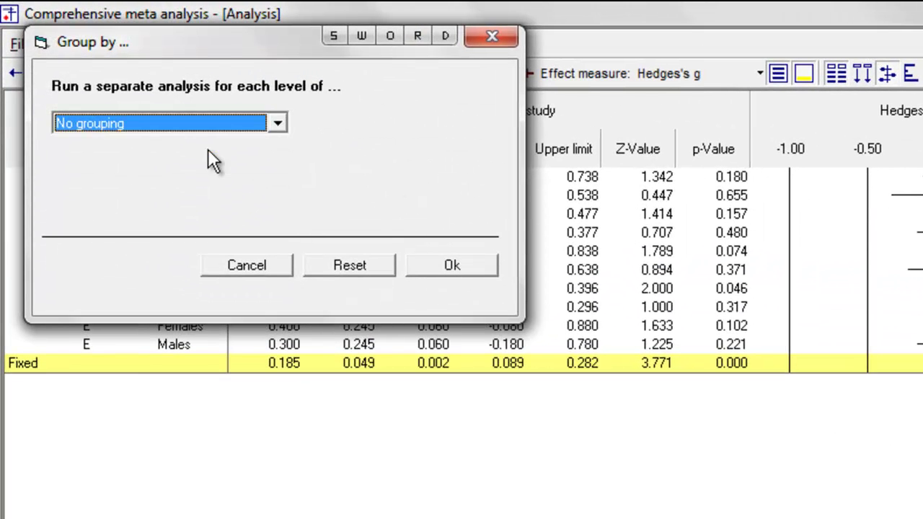
pyautogui.click(208, 124)
pyautogui.click(207, 154)
pyautogui.press('Tab')
pyautogui.click(186, 205)
pyautogui.click(447, 264)
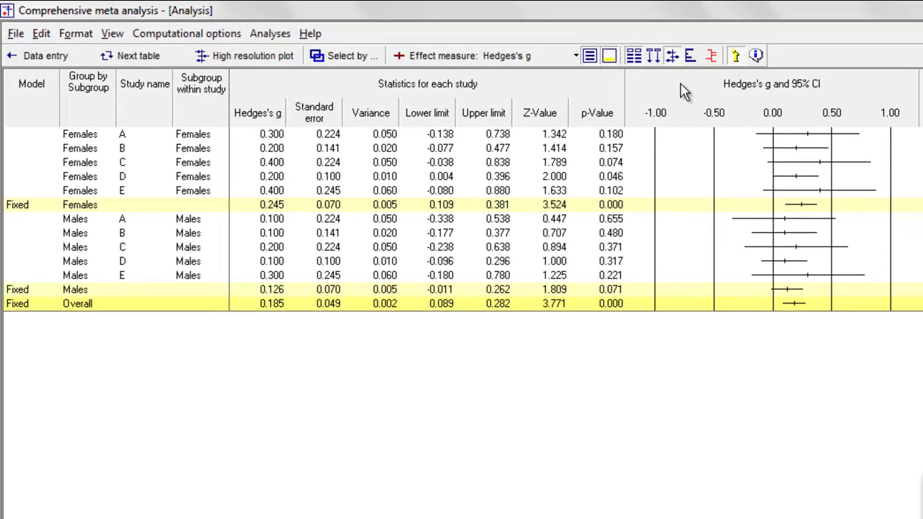
# Step: Examine the Females, Males and overall summary rows with and without the individual studies, and the table of fixed and mixed effects results
pyautogui.click(607, 57)
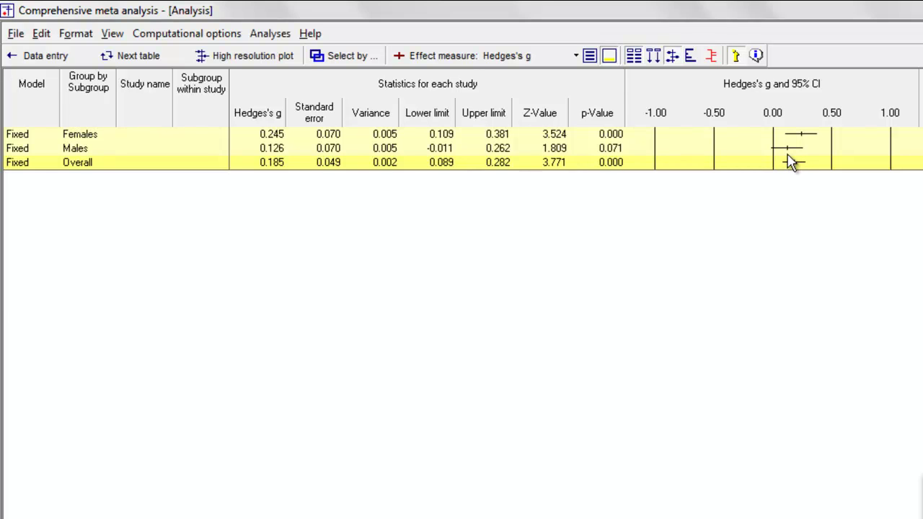
pyautogui.click(590, 57)
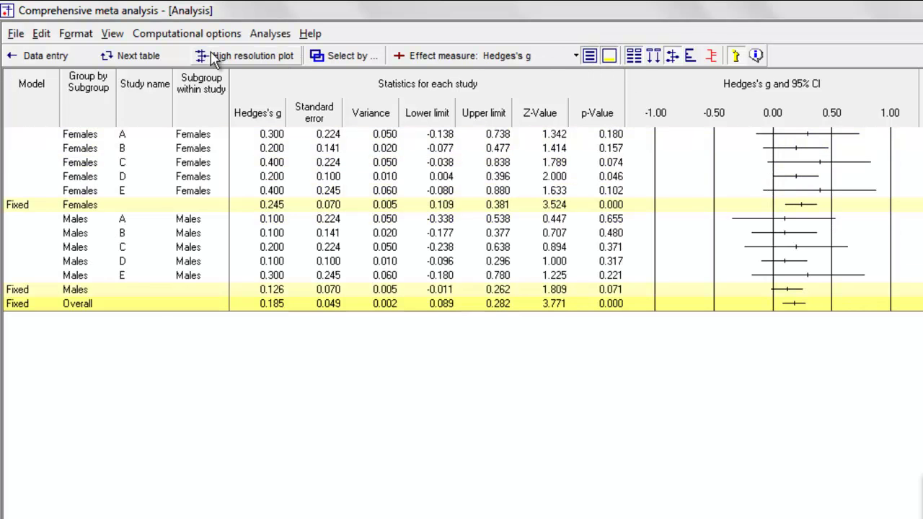
pyautogui.click(137, 56)
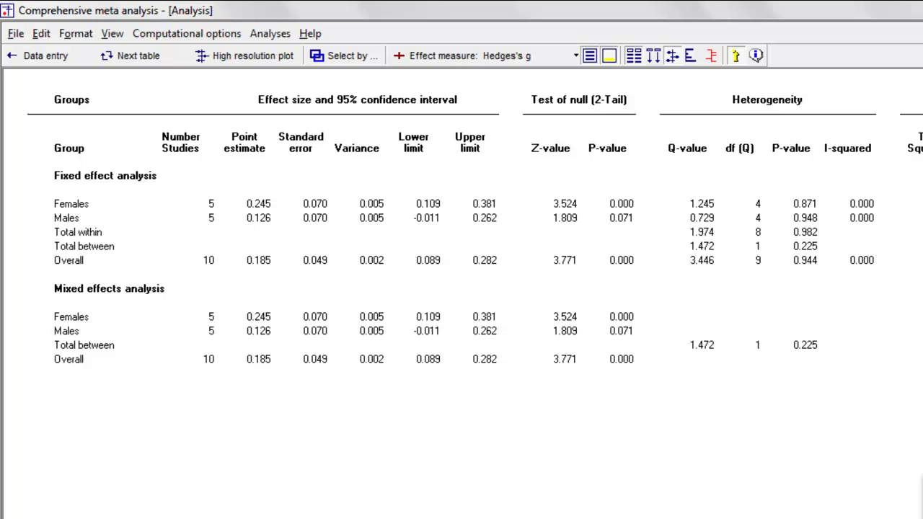
pyautogui.click(137, 55)
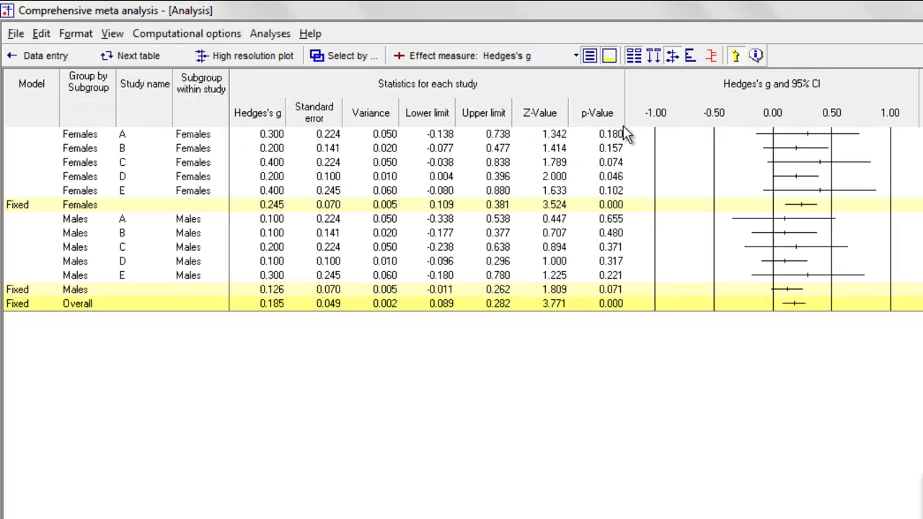
pyautogui.click(590, 58)
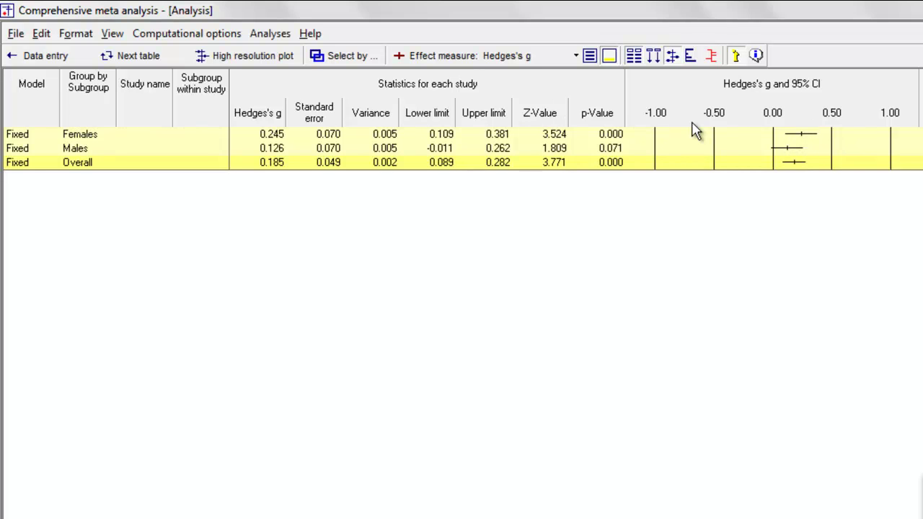
pyautogui.click(590, 57)
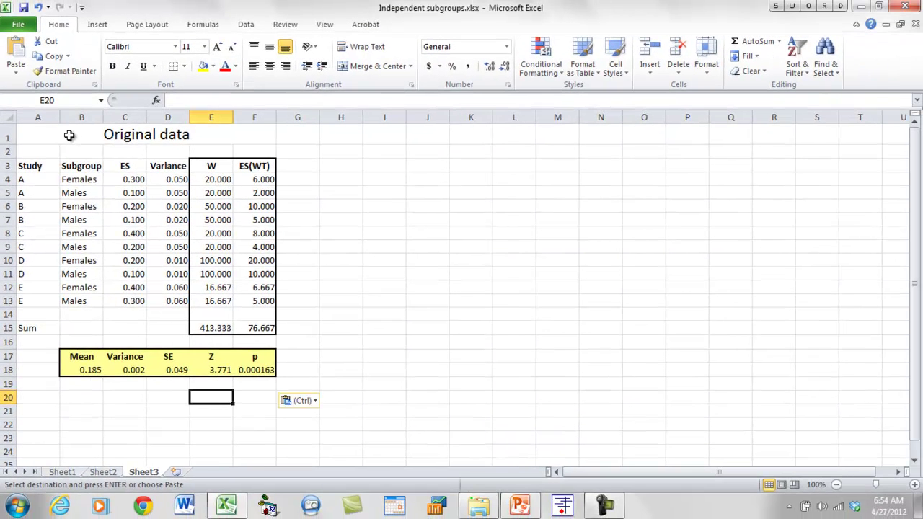
# Step: In Excel's Sheet3, copy the original data table in A3:G19 and paste the duplicate at H3
pyautogui.press('Left')
pyautogui.press('Left')
pyautogui.press('Left')
pyautogui.press('Left')
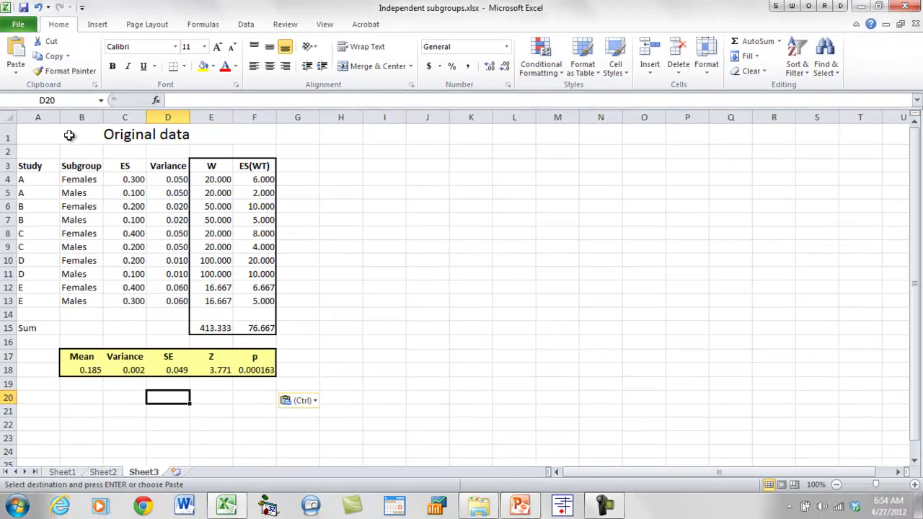
pyautogui.press('Up')
pyautogui.press('Up')
pyautogui.press('Up')
pyautogui.press('Up')
pyautogui.press('Up')
pyautogui.press('Up')
pyautogui.press('Up')
pyautogui.press('Up')
pyautogui.press('Up')
pyautogui.press('Up')
pyautogui.press('Up')
pyautogui.press('Up')
pyautogui.press('Up')
pyautogui.press('Up')
pyautogui.press('Up')
pyautogui.press('Up')
pyautogui.press('Up')
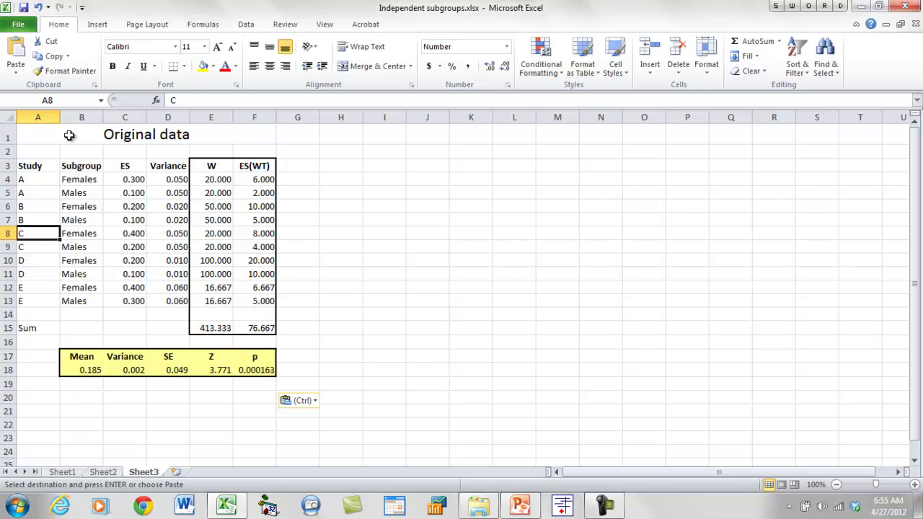
pyautogui.hotkey('shift', 'Right')
pyautogui.hotkey('shift', 'Right')
pyautogui.hotkey('shift', 'Right')
pyautogui.hotkey('shift', 'Right')
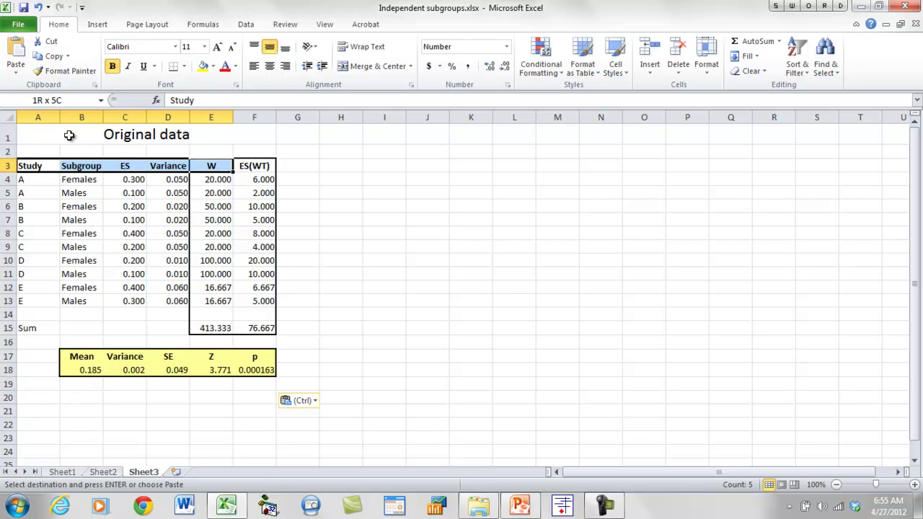
pyautogui.hotkey('shift', 'Right')
pyautogui.hotkey('shift', 'Right')
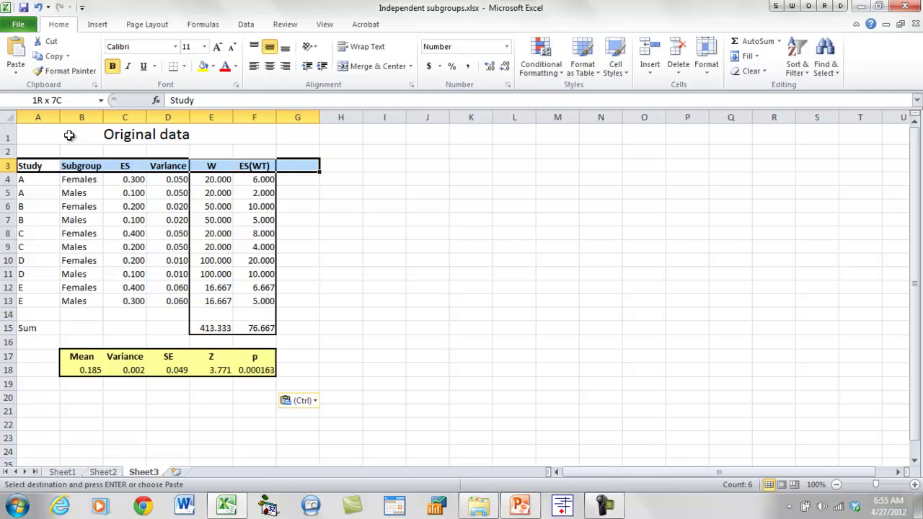
pyautogui.hotkey('shift', 'Down')
pyautogui.hotkey('shift', 'Down')
pyautogui.hotkey('shift', 'Down')
pyautogui.hotkey('shift', 'Down')
pyautogui.hotkey('shift', 'Down')
pyautogui.hotkey('shift', 'Down')
pyautogui.hotkey('shift', 'Down')
pyautogui.hotkey('shift', 'Down')
pyautogui.hotkey('shift', 'Down')
pyautogui.hotkey('shift', 'Down')
pyautogui.hotkey('shift', 'Down')
pyautogui.hotkey('shift', 'Down')
pyautogui.hotkey('shift', 'Down')
pyautogui.hotkey('shift', 'Down')
pyautogui.hotkey('shift', 'Down')
pyautogui.hotkey('shift', 'Down')
pyautogui.hotkey('ctrl', 'c')
pyautogui.press('Right')
pyautogui.press('Right')
pyautogui.press('Right')
pyautogui.press('Right')
pyautogui.press('Right')
pyautogui.press('Right')
pyautogui.press('Right')
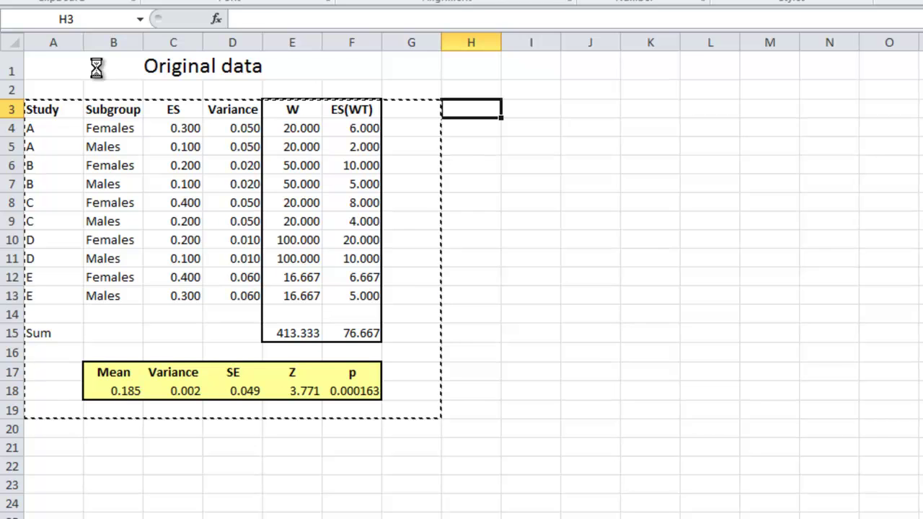
pyautogui.hotkey('ctrl', 'v')
# Step: Replace the Original data title in cell A1 with Females
pyautogui.click(191, 65)
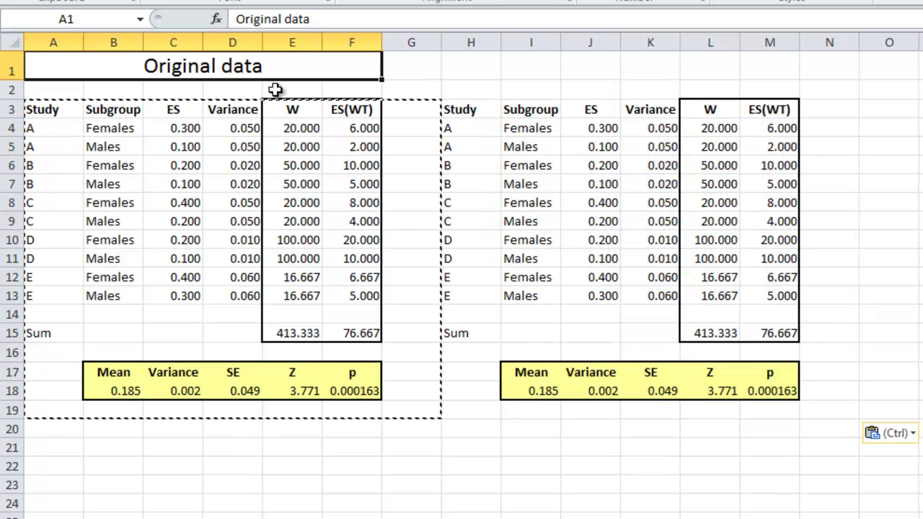
pyautogui.write('F')
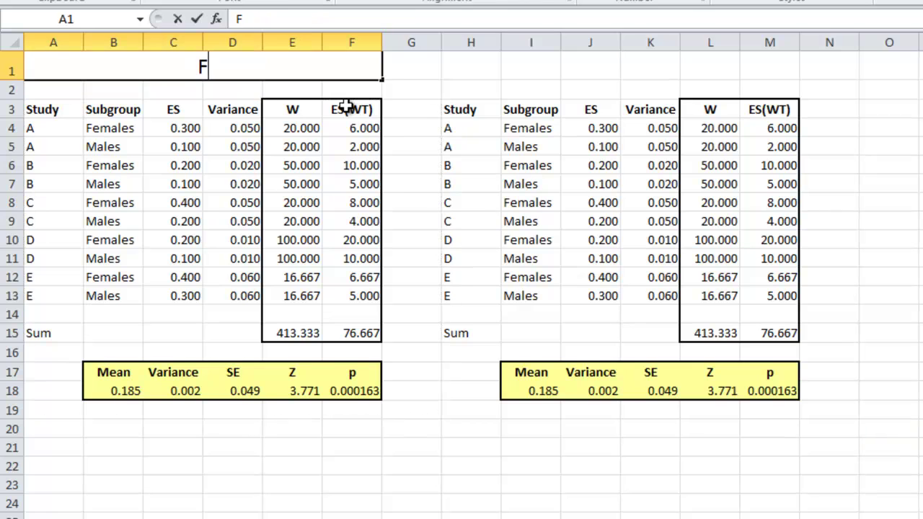
pyautogui.write('emales')
pyautogui.press('Return')
# Step: Enter the title Males for the duplicate table in cell H1
pyautogui.press('Up')
pyautogui.press('Right')
pyautogui.press('Right')
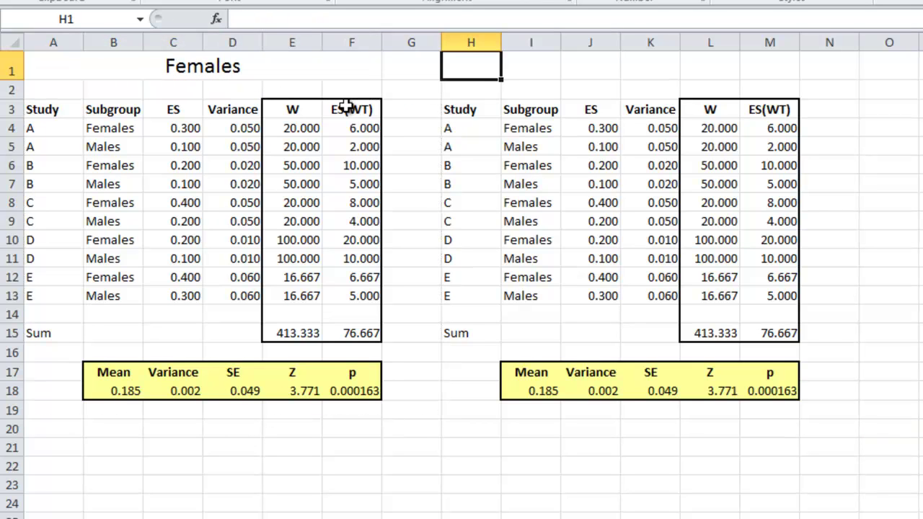
pyautogui.write('Males')
pyautogui.press('Return')
pyautogui.press('Up')
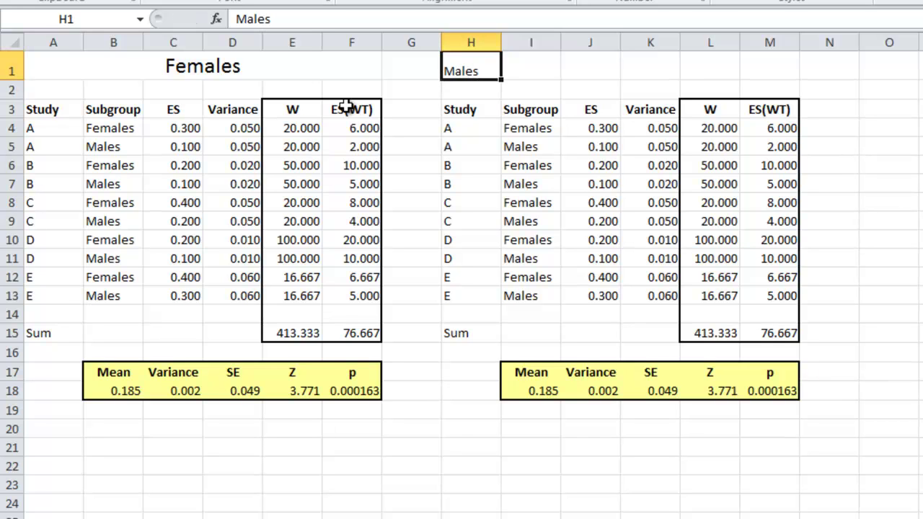
# Step: Merge and centre the Males title across H1:M1 and set its font size to 18
pyautogui.hotkey('shift', 'Right')
pyautogui.hotkey('shift', 'Right')
pyautogui.hotkey('shift', 'Right')
pyautogui.hotkey('shift', 'Right')
pyautogui.hotkey('shift', 'Right')
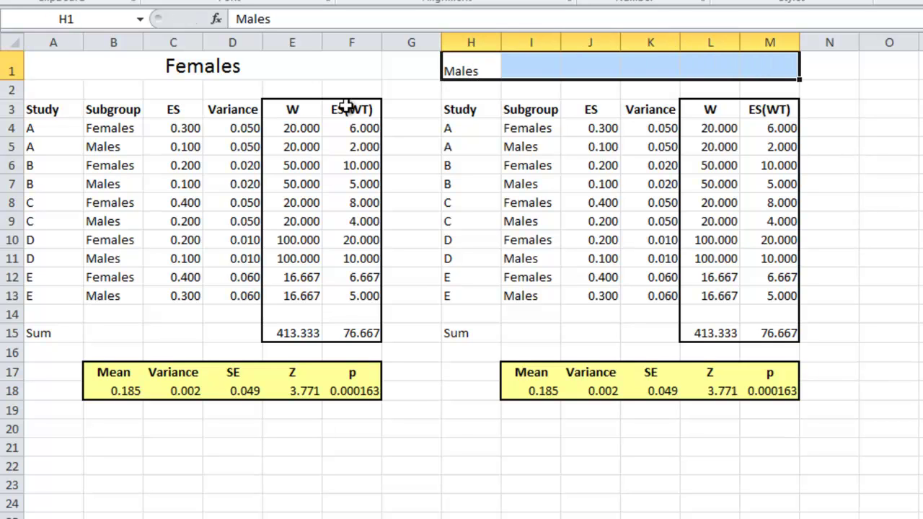
pyautogui.hotkey('alt', 'h')
pyautogui.press('m')
pyautogui.press('c')
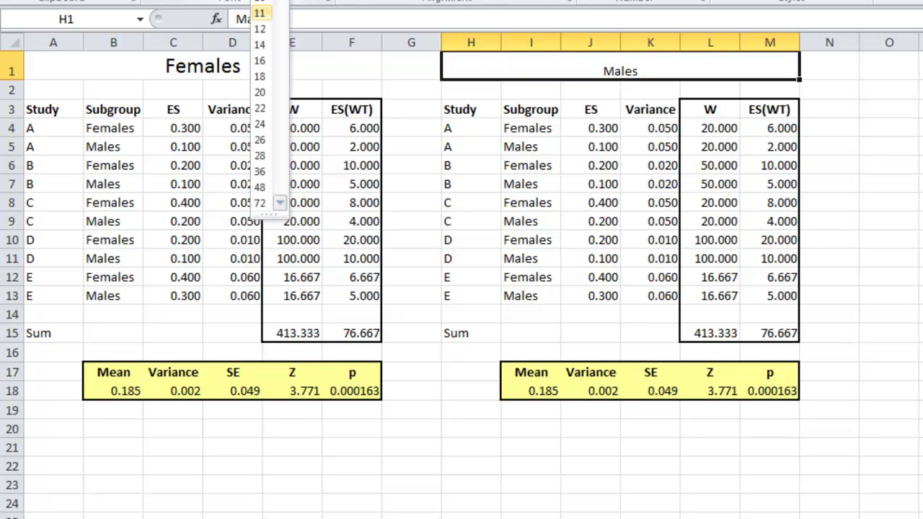
pyautogui.click(267, 79)
pyautogui.click(433, 184)
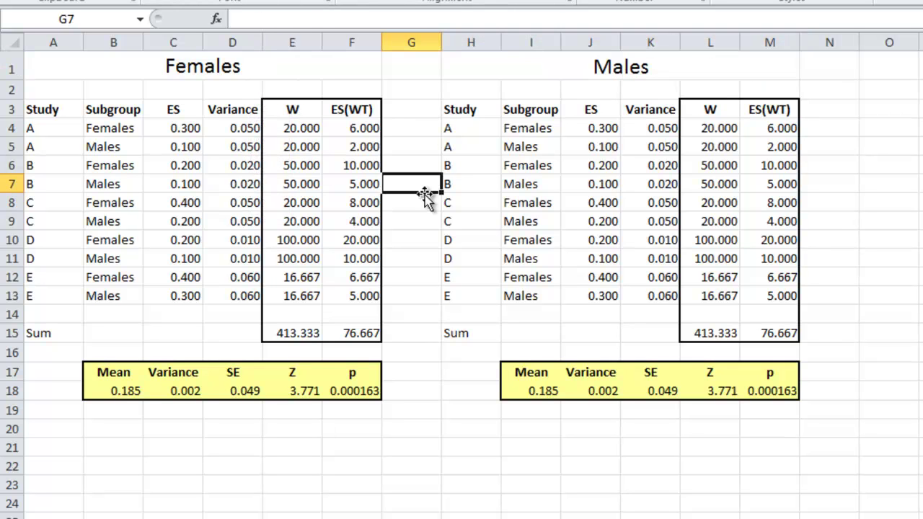
# Step: Clear study A's Males row, A5:F5, from the Females table
pyautogui.click(235, 132)
pyautogui.press('Left')
pyautogui.press('Left')
pyautogui.press('Left')
pyautogui.press('Down')
pyautogui.hotkey('shift', 'Right')
pyautogui.hotkey('shift', 'Right')
pyautogui.hotkey('shift', 'Right')
pyautogui.hotkey('shift', 'Right')
pyautogui.hotkey('shift', 'Right')
pyautogui.hotkey('shift', 'Right')
pyautogui.hotkey('shift', 'Left')
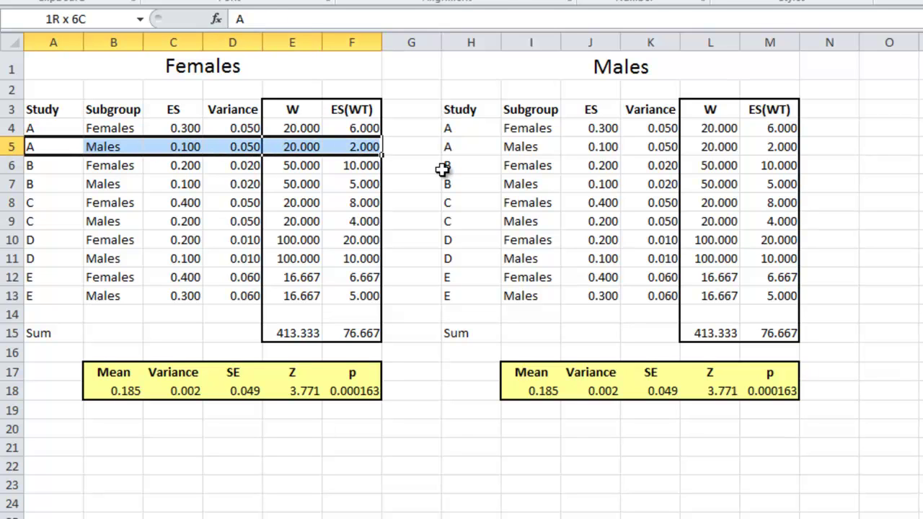
pyautogui.press('Delete')
# Step: Clear study B's Males row, A7:F7, from the Females table
pyautogui.press('Down')
pyautogui.press('Down')
pyautogui.hotkey('shift', 'Right')
pyautogui.hotkey('shift', 'Right')
pyautogui.hotkey('shift', 'Right')
pyautogui.hotkey('shift', 'Right')
pyautogui.hotkey('shift', 'Right')
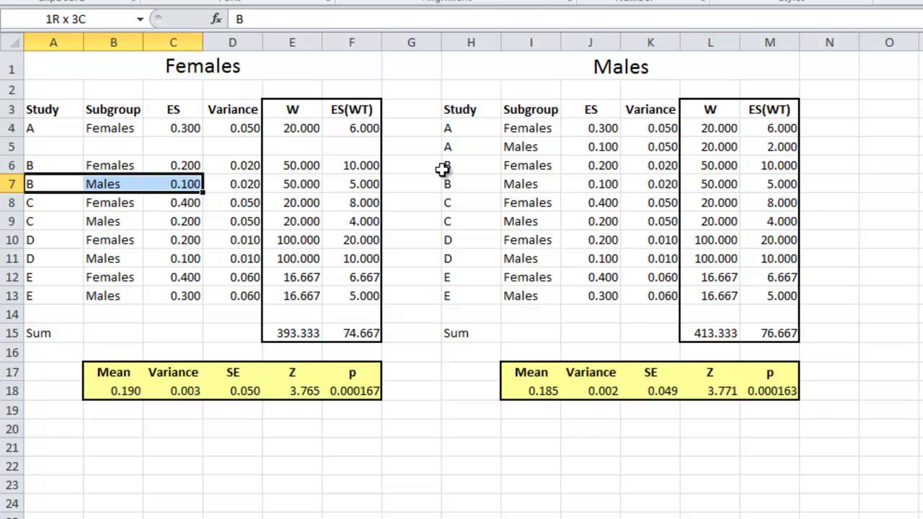
pyautogui.press('Delete')
# Step: Clear study C's Males row, A9:F9, from the Females table
pyautogui.press('Down')
pyautogui.press('Down')
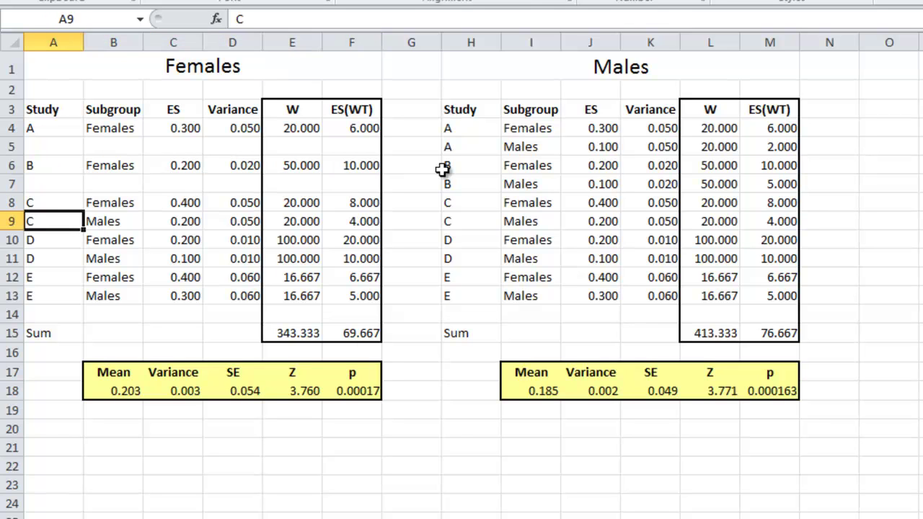
pyautogui.hotkey('shift', 'Right')
pyautogui.hotkey('shift', 'Right')
pyautogui.hotkey('shift', 'Right')
pyautogui.hotkey('shift', 'Right')
pyautogui.hotkey('shift', 'Right')
pyautogui.press('Delete')
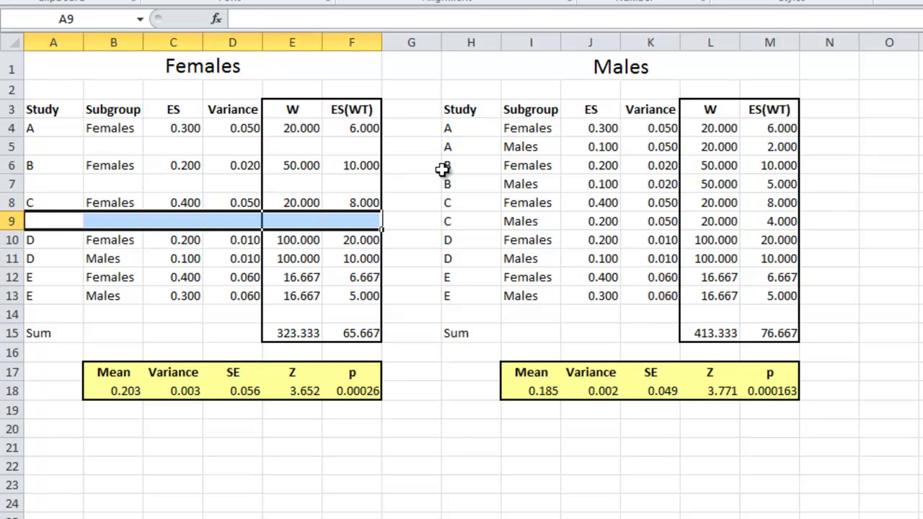
# Step: Clear study D's Males row, A11:F11, from the Females table
pyautogui.press('Down')
pyautogui.press('Down')
pyautogui.hotkey('shift', 'Right')
pyautogui.hotkey('shift', 'Right')
pyautogui.hotkey('shift', 'Right')
pyautogui.hotkey('shift', 'Right')
pyautogui.hotkey('shift', 'Right')
pyautogui.press('Delete')
# Step: Clear study E's Males row, A13:F13, from the Females table
pyautogui.press('Down')
pyautogui.press('Down')
pyautogui.hotkey('shift', 'Right')
pyautogui.hotkey('shift', 'Right')
pyautogui.hotkey('shift', 'Right')
pyautogui.hotkey('shift', 'Right')
pyautogui.hotkey('shift', 'Right')
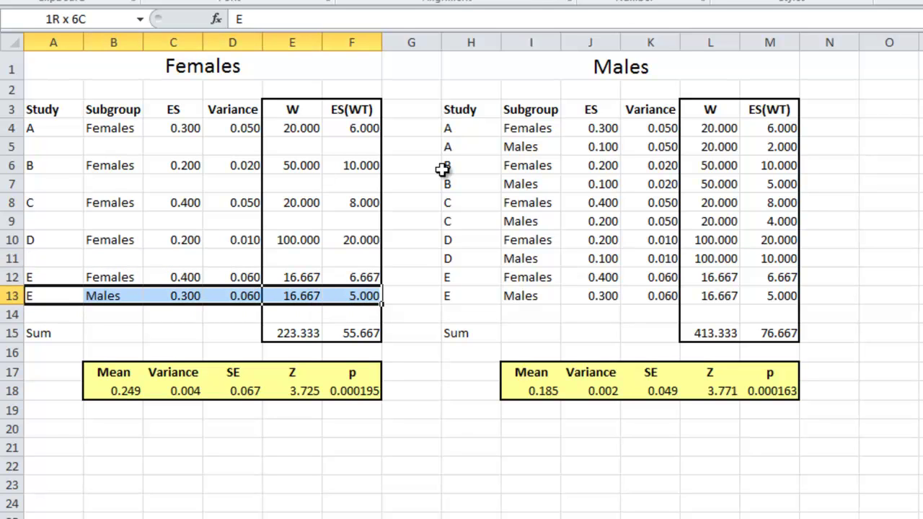
pyautogui.press('Delete')
# Step: In the Males table, clear study A's Females row, H4:M4
pyautogui.press('Up')
pyautogui.press('Up')
pyautogui.press('Up')
pyautogui.press('Up')
pyautogui.press('Up')
pyautogui.press('Up')
pyautogui.press('Up')
pyautogui.press('Up')
pyautogui.press('Up')
pyautogui.press('Up')
pyautogui.press('Up')
pyautogui.press('Up')
pyautogui.press('Down')
pyautogui.press('Down')
pyautogui.press('Down')
pyautogui.press('Right')
pyautogui.press('Right')
pyautogui.press('Right')
pyautogui.press('Right')
pyautogui.press('Right')
pyautogui.press('Right')
pyautogui.press('Right')
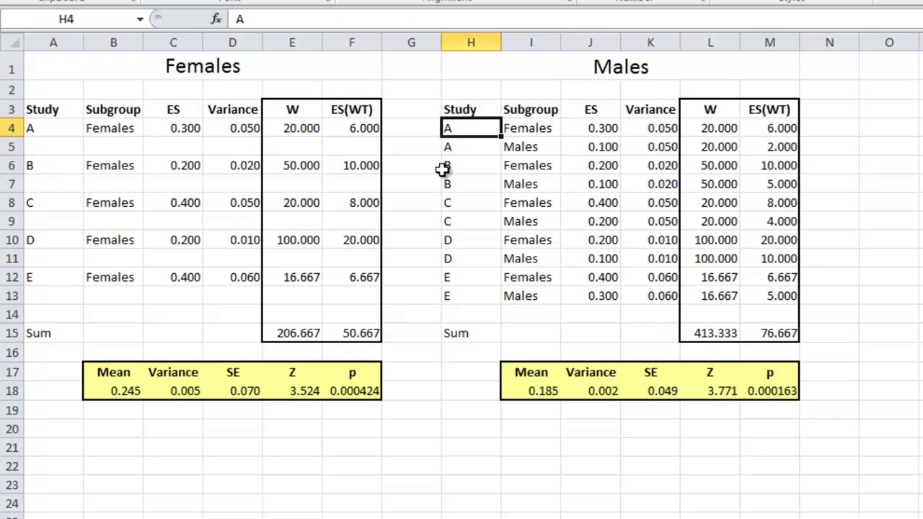
pyautogui.hotkey('shift', 'Right')
pyautogui.hotkey('shift', 'Right')
pyautogui.hotkey('shift', 'Right')
pyautogui.hotkey('shift', 'Right')
pyautogui.hotkey('shift', 'Right')
pyautogui.press('Delete')
# Step: Clear study B's Females row, H6:M6, from the Males table
pyautogui.press('Down')
pyautogui.press('Down')
pyautogui.hotkey('shift', 'Right')
pyautogui.hotkey('shift', 'Right')
pyautogui.hotkey('shift', 'Right')
pyautogui.hotkey('shift', 'Right')
pyautogui.hotkey('shift', 'Right')
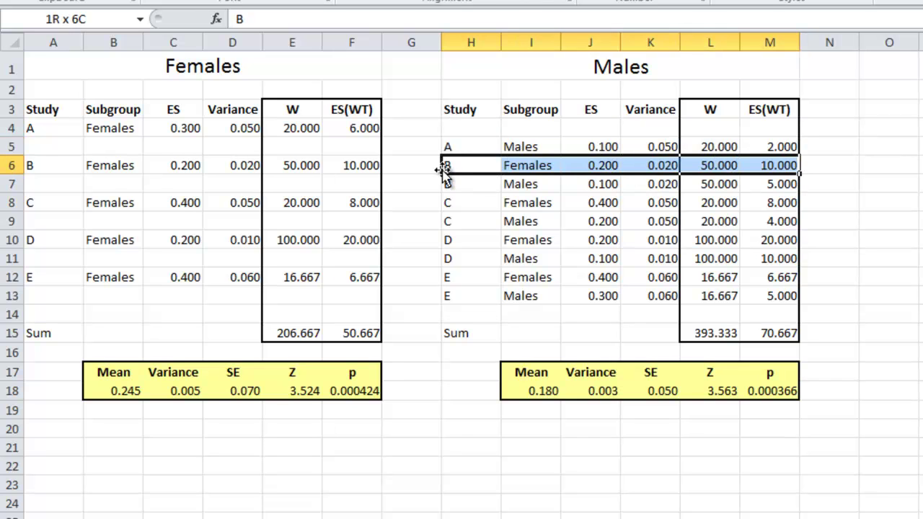
pyautogui.press('Delete')
# Step: Clear study C's Females row, H8:M8, from the Males table
pyautogui.press('Down')
pyautogui.press('Down')
pyautogui.hotkey('shift', 'Right')
pyautogui.hotkey('shift', 'Right')
pyautogui.hotkey('shift', 'Right')
pyautogui.hotkey('shift', 'Right')
pyautogui.hotkey('shift', 'Right')
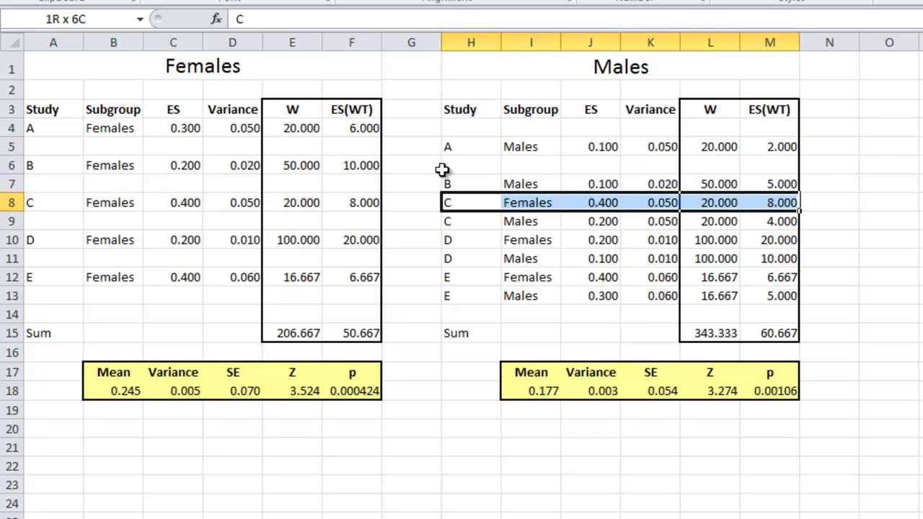
pyautogui.press('Delete')
# Step: Clear study D's Females row, H10:M10, from the Males table
pyautogui.press('Down')
pyautogui.hotkey('shift', 'Right')
pyautogui.hotkey('shift', 'Right')
pyautogui.hotkey('shift', 'Right')
pyautogui.hotkey('shift', 'Right')
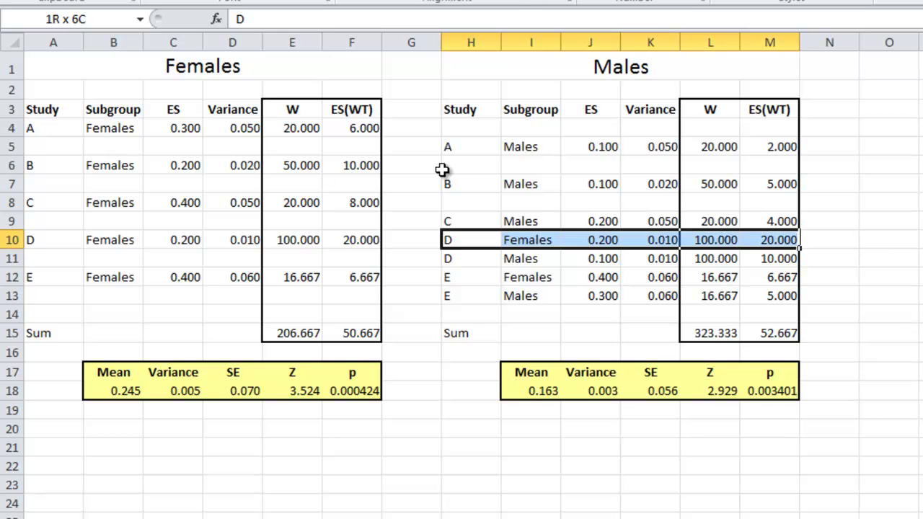
pyautogui.press('Delete')
# Step: Clear study E's Females row, H12:M12, from the Males table
pyautogui.press('Down')
pyautogui.press('Down')
pyautogui.hotkey('shift', 'Right')
pyautogui.hotkey('shift', 'Right')
pyautogui.hotkey('shift', 'Right')
pyautogui.hotkey('shift', 'Right')
pyautogui.hotkey('shift', 'Right')
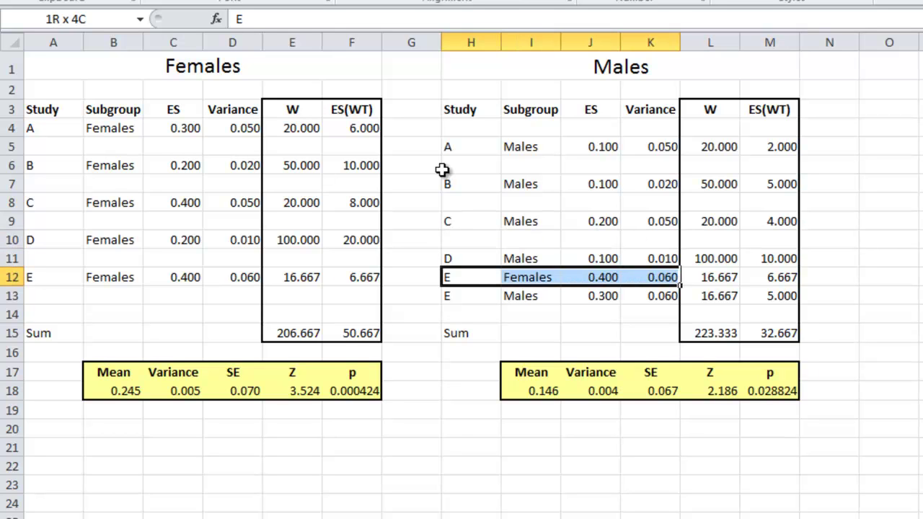
pyautogui.press('Delete')
# Step: Examine the remaining study rows of the Females table and those of the Males table
pyautogui.press('Down')
pyautogui.press('Down')
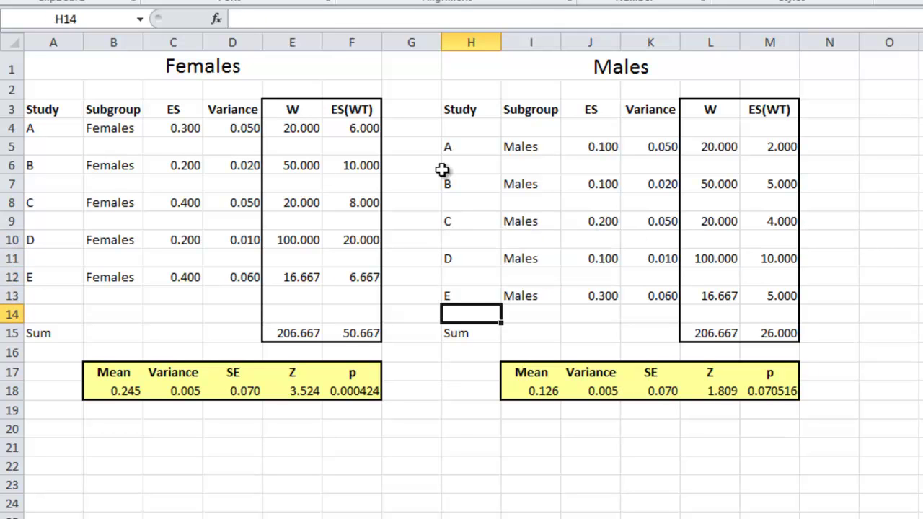
pyautogui.press('Down')
pyautogui.press('Left')
pyautogui.press('Left')
pyautogui.press('Left')
pyautogui.press('Left')
pyautogui.press('Left')
pyautogui.press('Left')
pyautogui.press('Left')
pyautogui.press('Up')
pyautogui.press('Up')
pyautogui.press('Up')
pyautogui.press('Up')
pyautogui.press('Up')
pyautogui.press('Up')
pyautogui.press('Up')
pyautogui.press('Up')
pyautogui.press('Up')
pyautogui.press('Up')
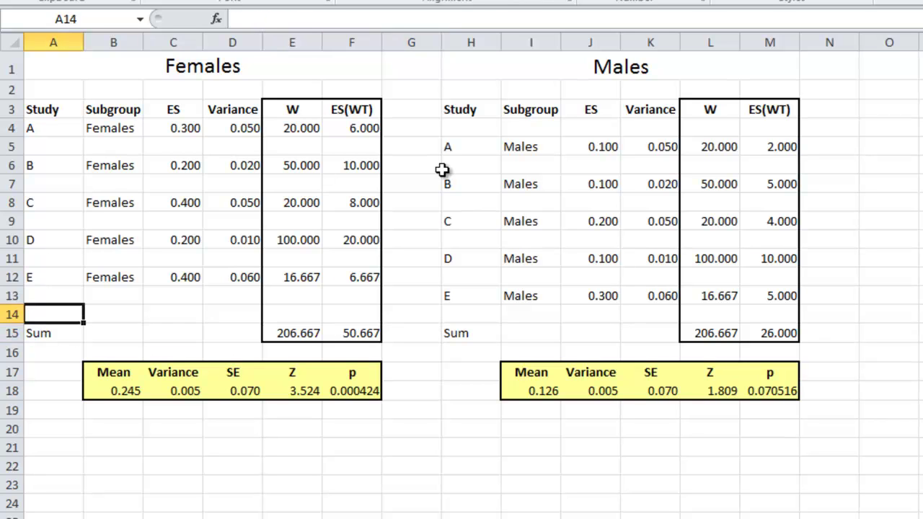
pyautogui.press('Right')
pyautogui.press('Up')
pyautogui.press('Down')
pyautogui.press('Down')
pyautogui.press('Down')
pyautogui.press('Down')
pyautogui.press('Down')
pyautogui.press('Down')
pyautogui.press('Down')
pyautogui.press('Down')
pyautogui.press('Down')
pyautogui.press('Down')
pyautogui.press('Right')
pyautogui.press('Right')
pyautogui.press('Right')
pyautogui.press('Right')
pyautogui.press('Right')
pyautogui.press('Right')
pyautogui.press('Right')
pyautogui.press('Right')
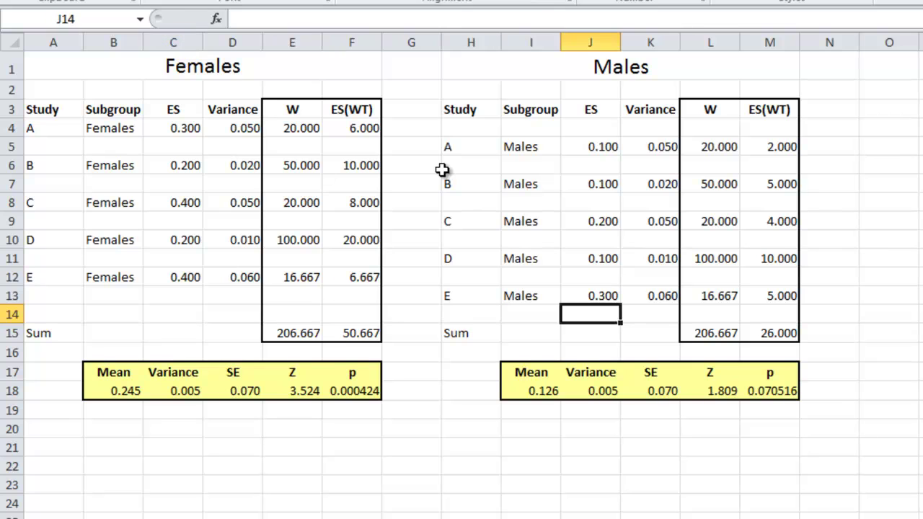
# Step: Examine the formulas that sum the W and ES(WT) columns in the Females table, cells E15 and F15
pyautogui.press('Up')
pyautogui.press('Up')
pyautogui.press('Up')
pyautogui.press('Up')
pyautogui.press('Up')
pyautogui.press('Down')
pyautogui.press('Down')
pyautogui.press('Down')
pyautogui.press('Down')
pyautogui.press('Down')
pyautogui.press('Down')
pyautogui.press('Down')
pyautogui.press('Down')
pyautogui.press('Left')
pyautogui.press('Left')
pyautogui.press('Left')
pyautogui.press('Left')
pyautogui.press('Up')
pyautogui.press('Up')
pyautogui.press('Left')
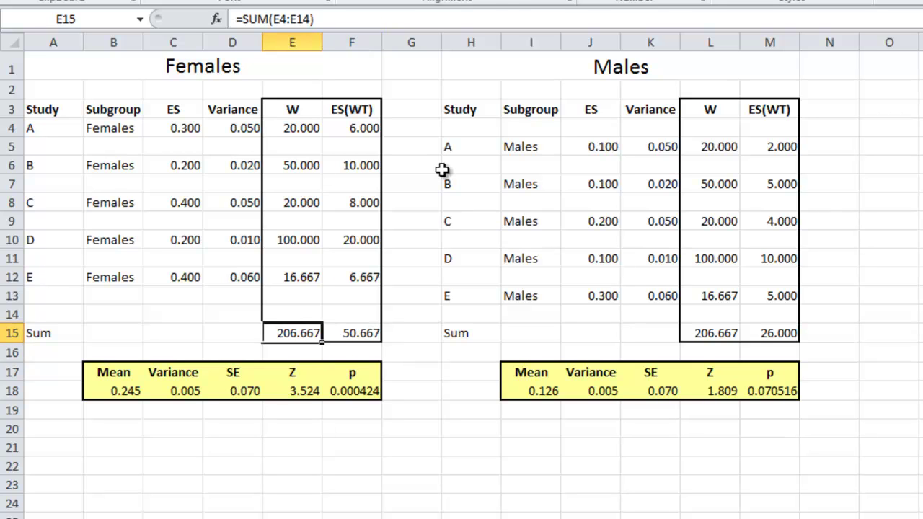
pyautogui.press('Right')
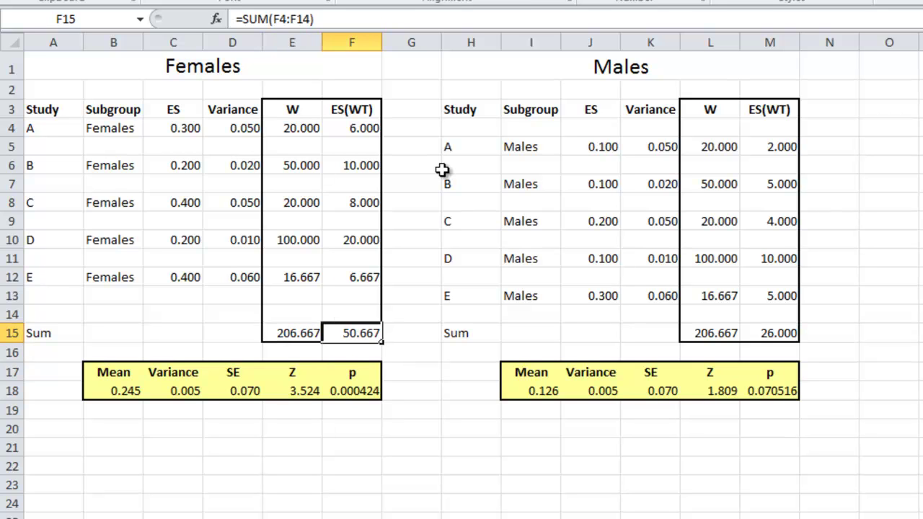
# Step: Examine the mean, variance, SE, Z and p in row 18 of the Females summary
pyautogui.press('Left')
pyautogui.press('Down')
pyautogui.press('Down')
pyautogui.press('Down')
pyautogui.press('Left')
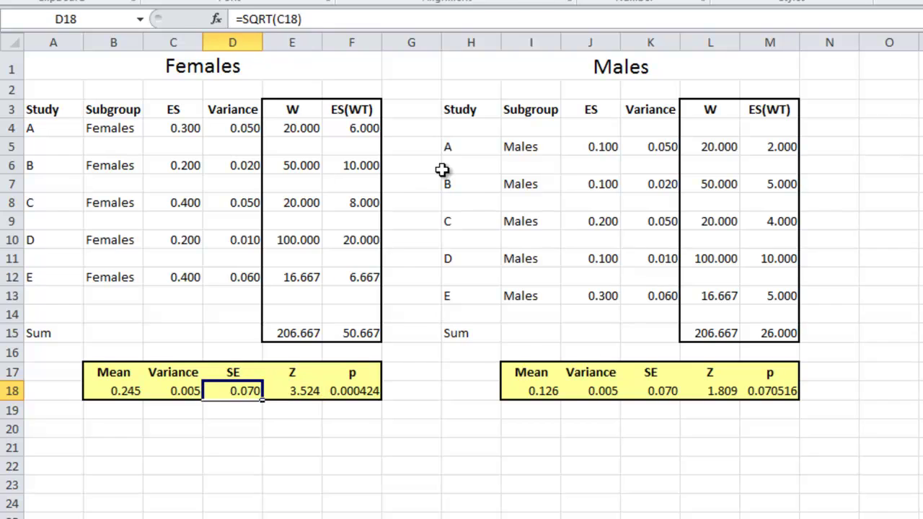
pyautogui.press('Left')
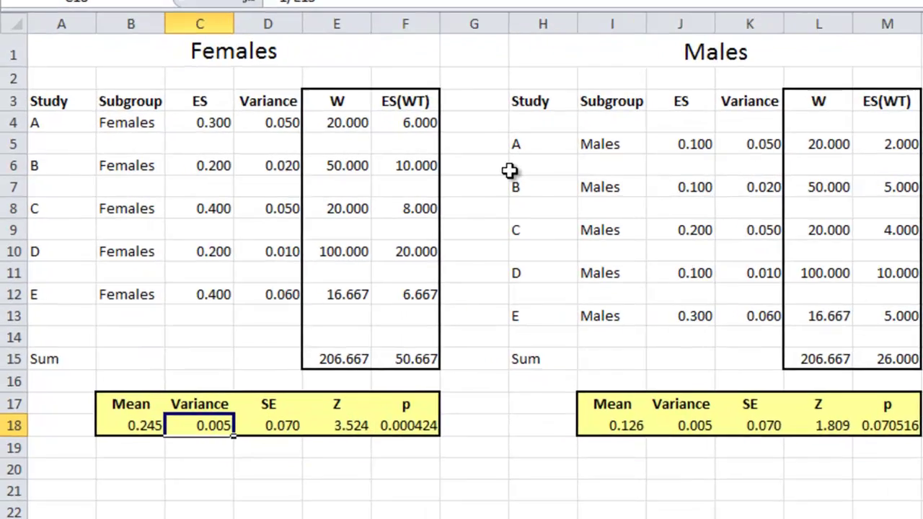
pyautogui.press('Left')
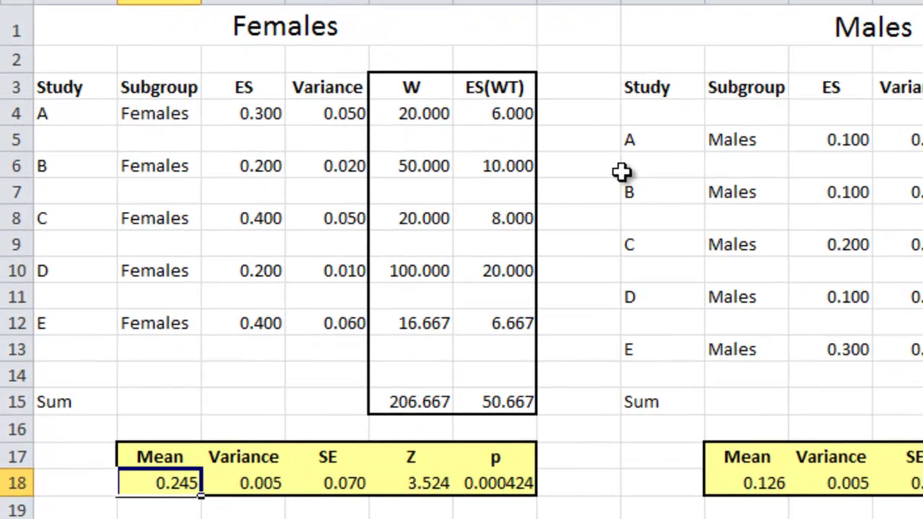
pyautogui.press('Right')
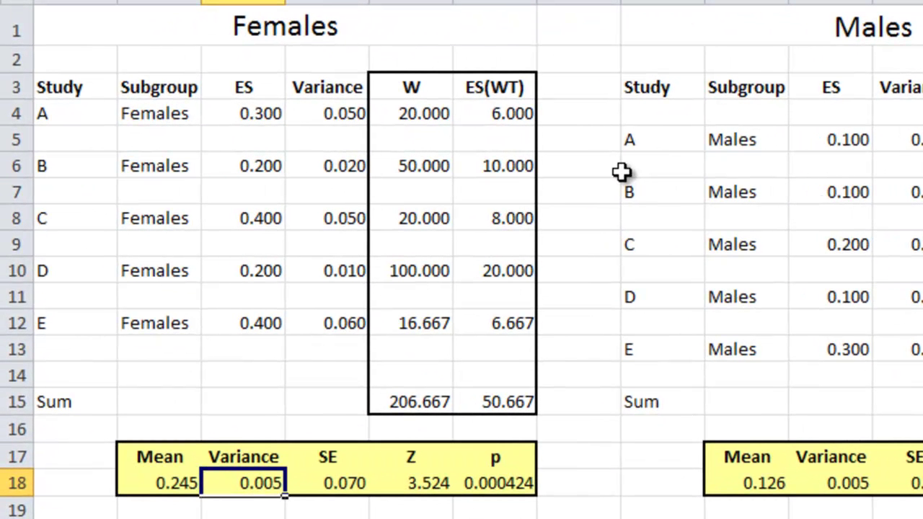
pyautogui.press('Right')
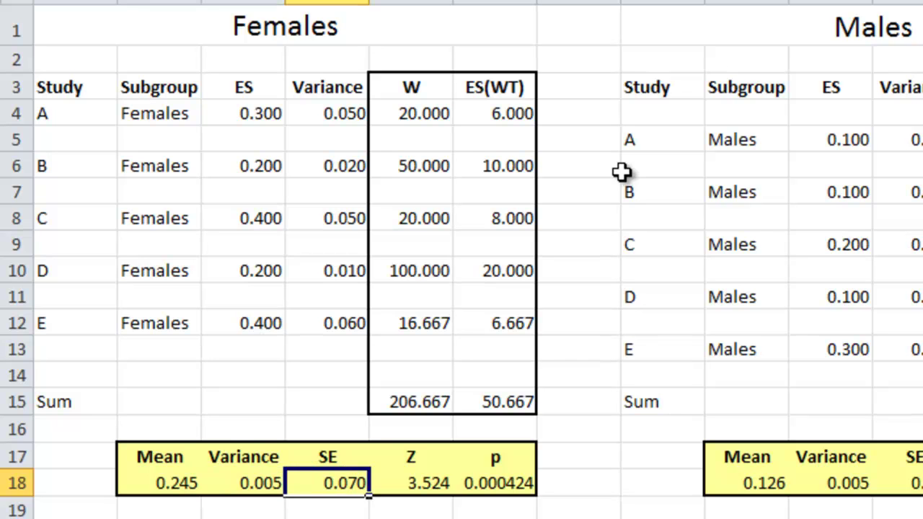
pyautogui.press('Right')
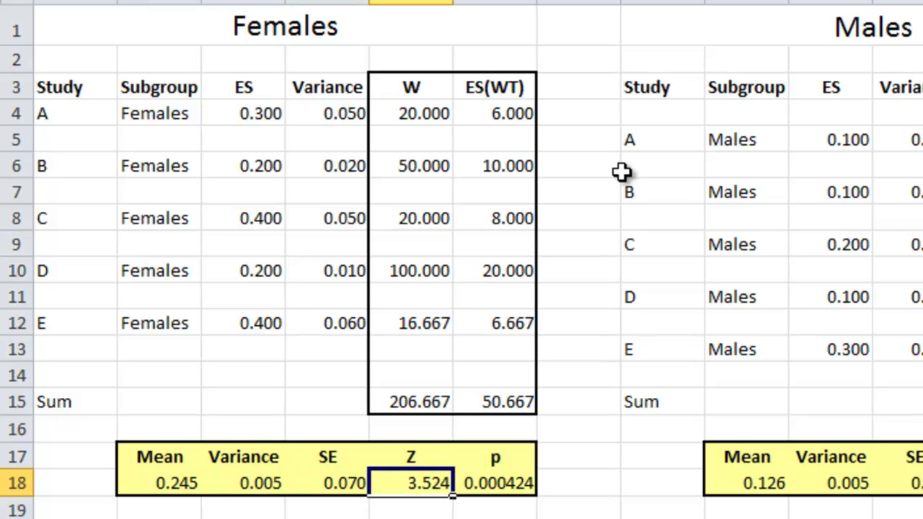
pyautogui.press('Right')
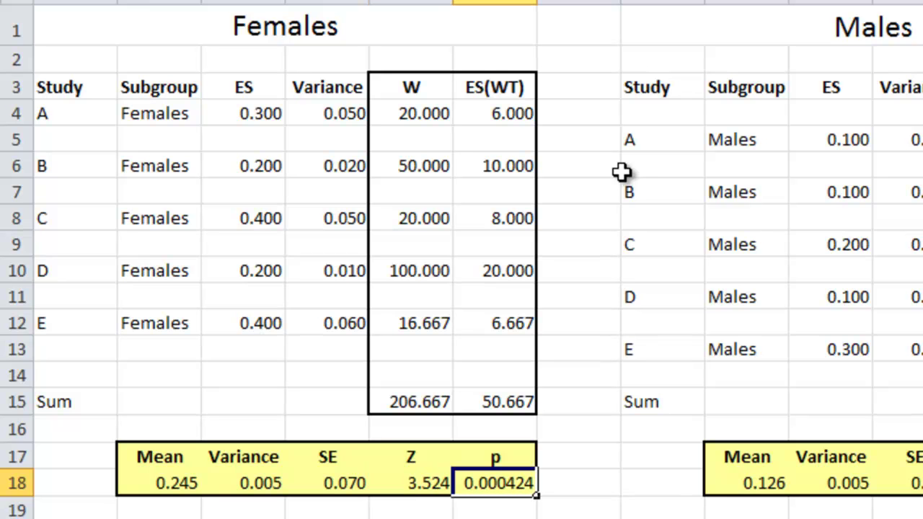
# Step: Examine the mean, variance, SE, Z and p in row 18 of the Males summary
pyautogui.press('Right')
pyautogui.press('Right')
pyautogui.press('Right')
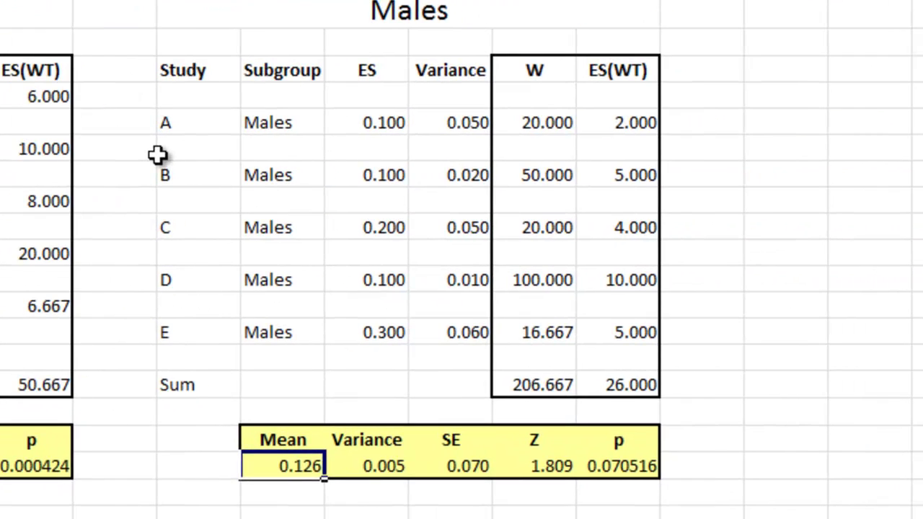
pyautogui.press('Right')
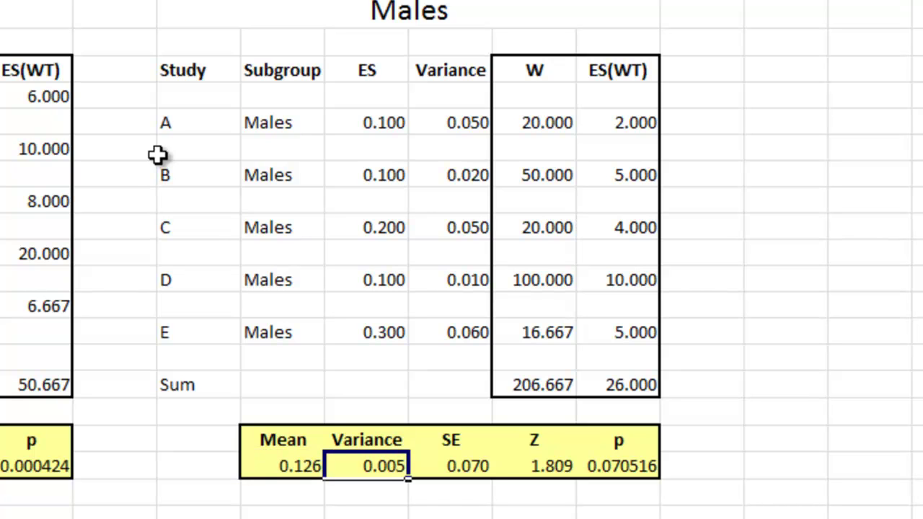
pyautogui.press('Right')
pyautogui.press('Right')
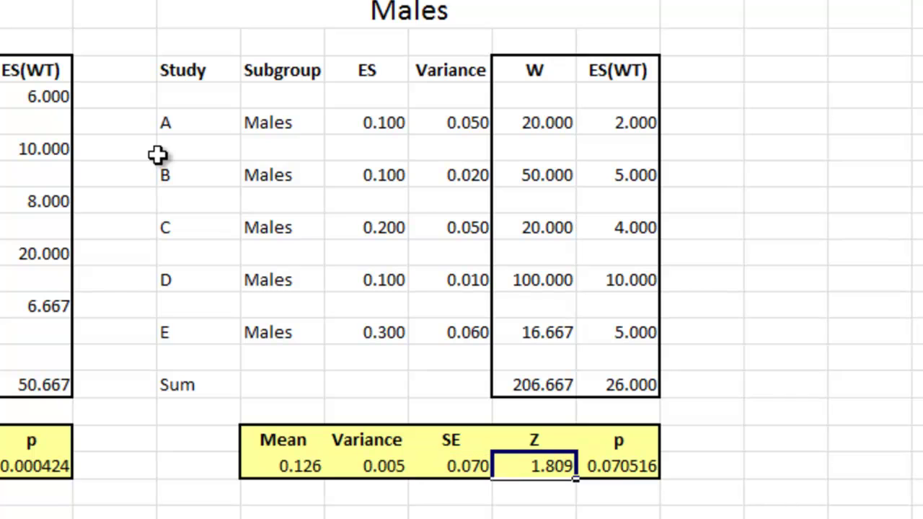
pyautogui.press('Right')
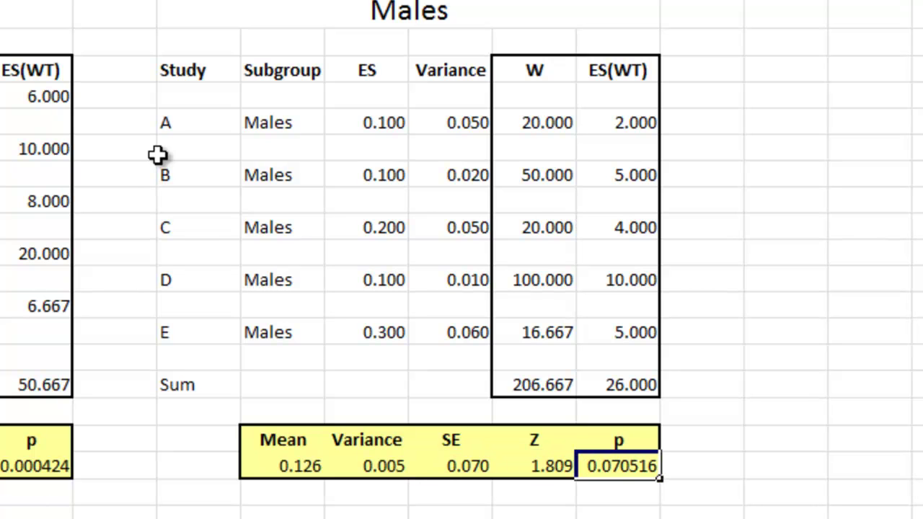
pyautogui.press('Down')
pyautogui.press('Left')
pyautogui.press('Left')
pyautogui.press('Left')
pyautogui.press('Left')
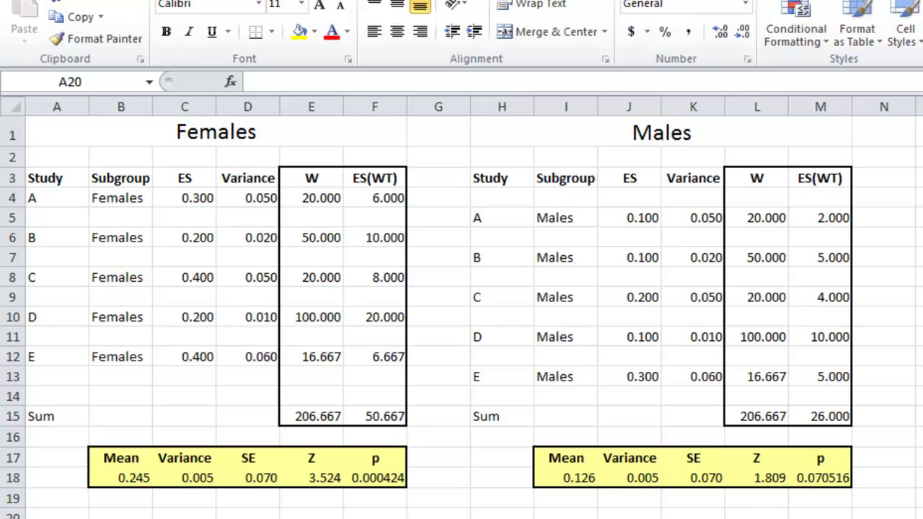
# Step: Switch to Comprehensive Meta Analysis and increase the fixed-effect results table's precision to six decimals
pyautogui.hotkey('alt', 'Tab')
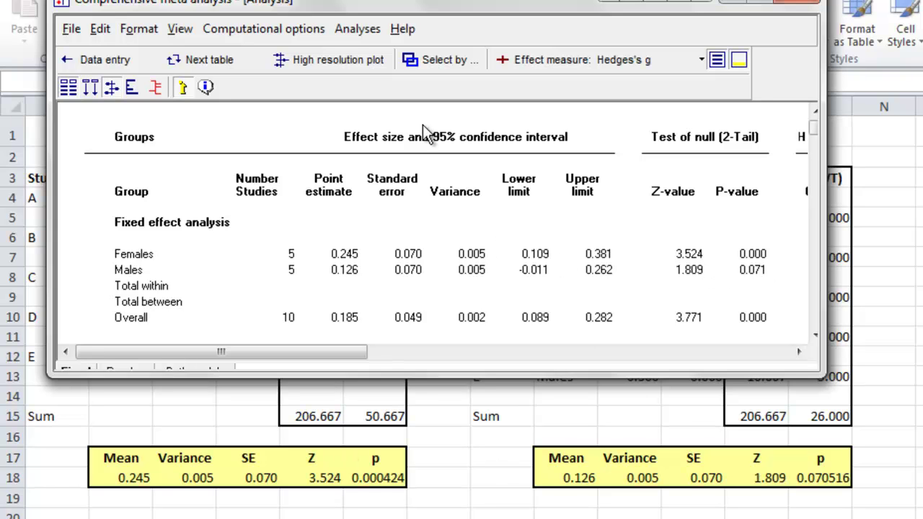
pyautogui.click(141, 30)
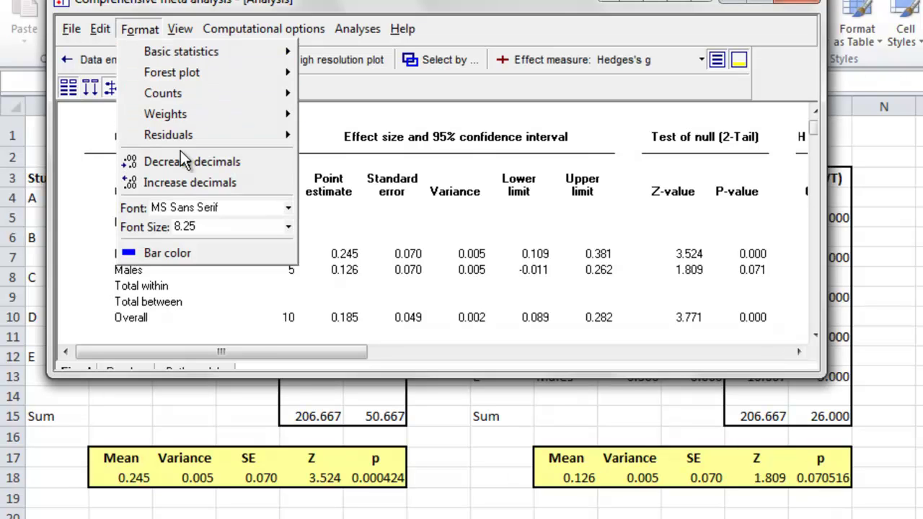
pyautogui.click(194, 182)
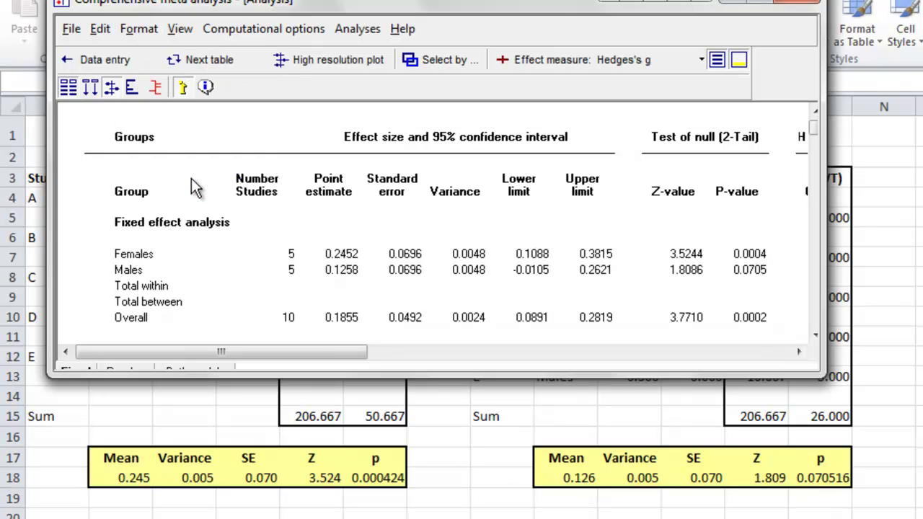
pyautogui.click(139, 30)
pyautogui.click(173, 182)
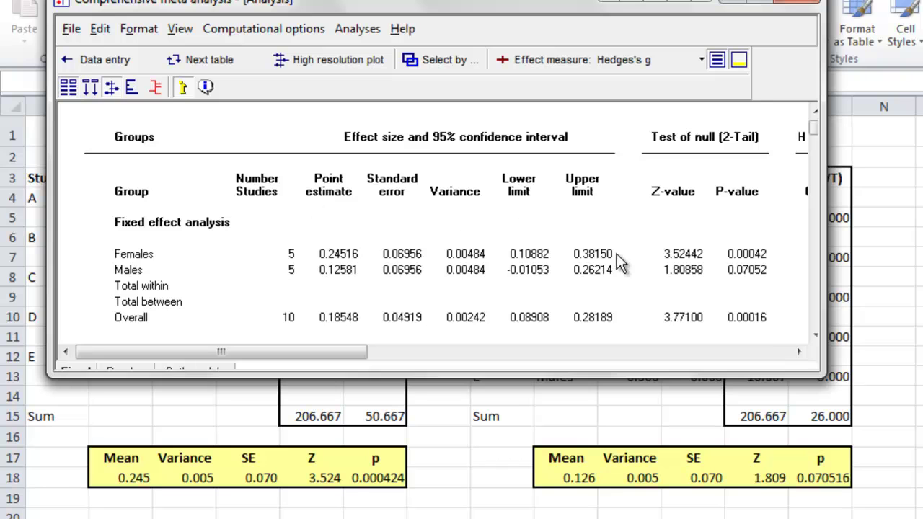
pyautogui.click(139, 28)
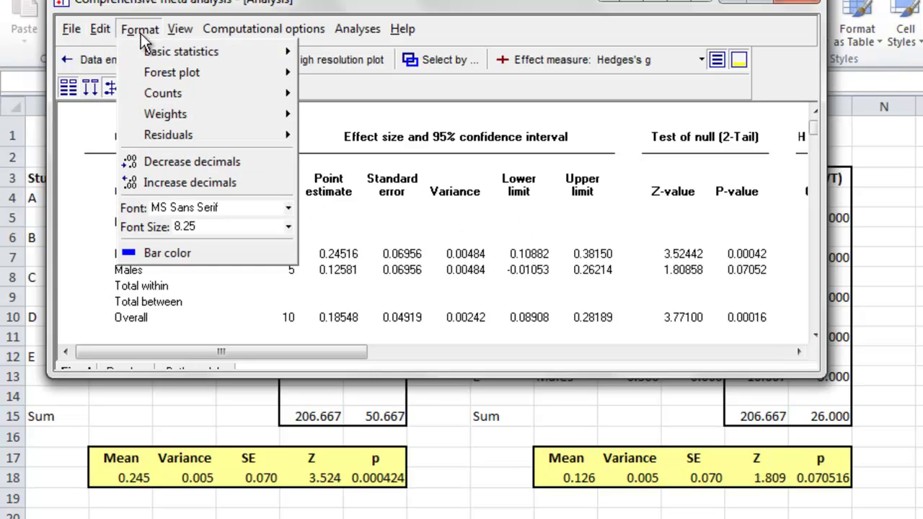
pyautogui.click(214, 184)
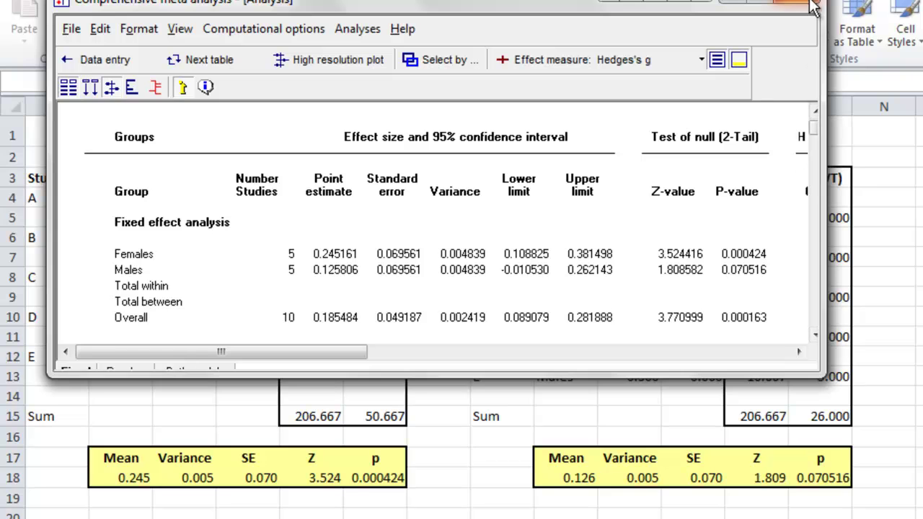
# Step: Return to the Excel sheet and enter the heading Diff in cell F21
pyautogui.click(721, 12)
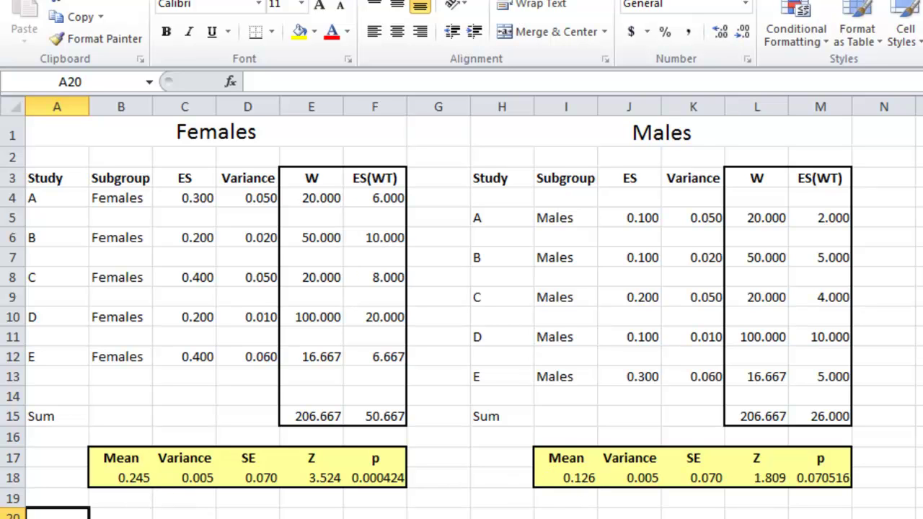
pyautogui.click(374, 518)
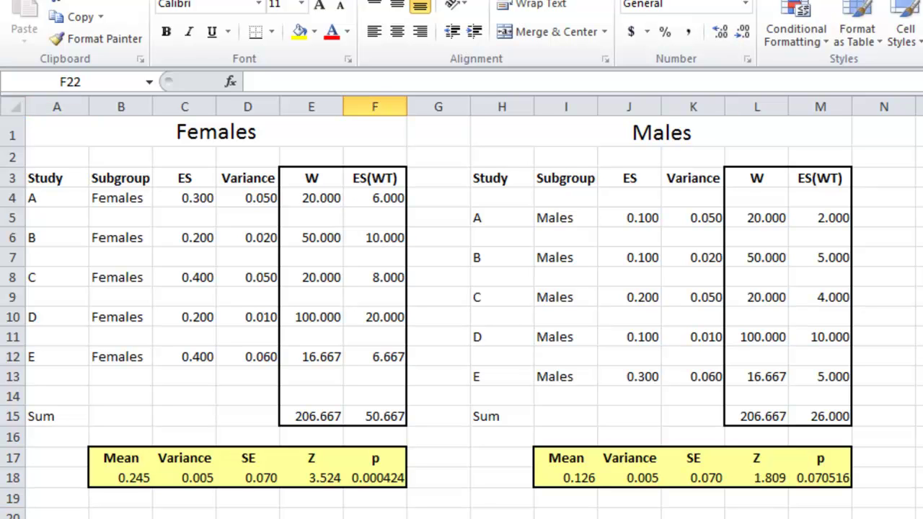
pyautogui.press('Up')
pyautogui.write('Diff')
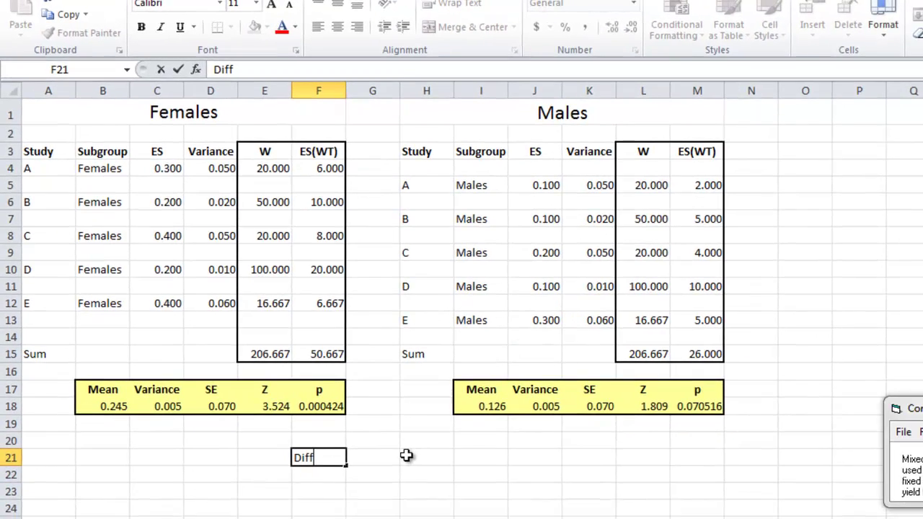
pyautogui.press('Return')
# Step: Compute the Females mean minus the Males mean in F22 with the formula =B18-I18
pyautogui.write('=')
pyautogui.press('Up')
pyautogui.press('Up')
pyautogui.press('Up')
pyautogui.press('Up')
pyautogui.press('Left')
pyautogui.press('Left')
pyautogui.press('Left')
pyautogui.press('Left')
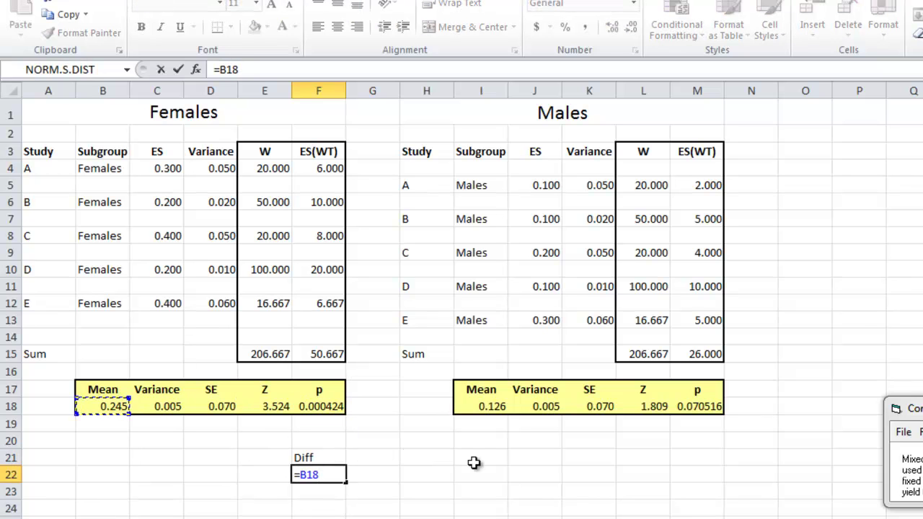
pyautogui.write('-')
pyautogui.press('Up')
pyautogui.press('Right')
pyautogui.press('Right')
pyautogui.press('Right')
pyautogui.press('Right')
pyautogui.press('Up')
pyautogui.press('Up')
pyautogui.press('Up')
pyautogui.press('Return')
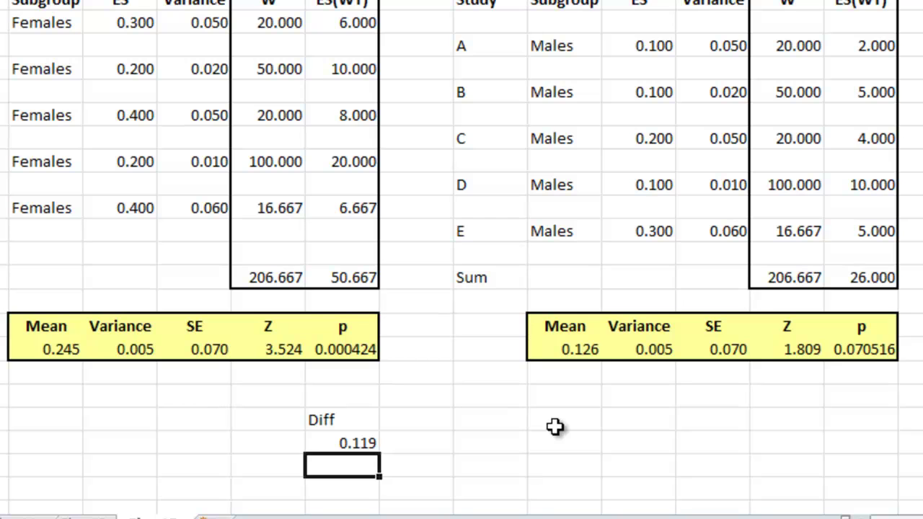
# Step: Enter the heading Variance in cell G21, beside Diff
pyautogui.press('Up')
pyautogui.press('Right')
pyautogui.press('Up')
pyautogui.write('Variance')
pyautogui.press('Return')
pyautogui.press('Up')
pyautogui.press('Up')
pyautogui.press('Up')
pyautogui.press('Up')
pyautogui.press('Down')
pyautogui.press('Down')
pyautogui.press('Down')
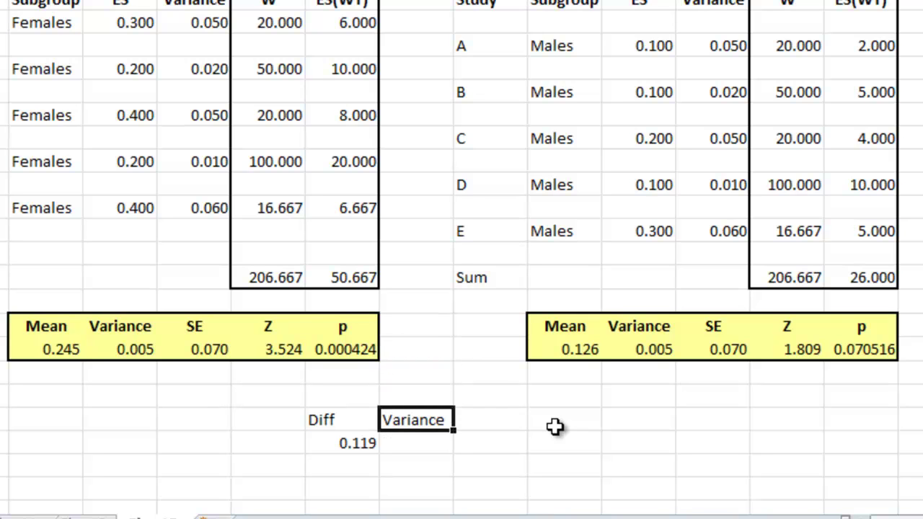
# Step: Compute the variance of the difference in G22 by adding the Females and Males variances, =C18+J18
pyautogui.press('Down')
pyautogui.write('=')
pyautogui.press('Up')
pyautogui.press('Up')
pyautogui.press('Up')
pyautogui.press('Up')
pyautogui.press('Left')
pyautogui.press('Left')
pyautogui.press('Left')
pyautogui.press('Left')
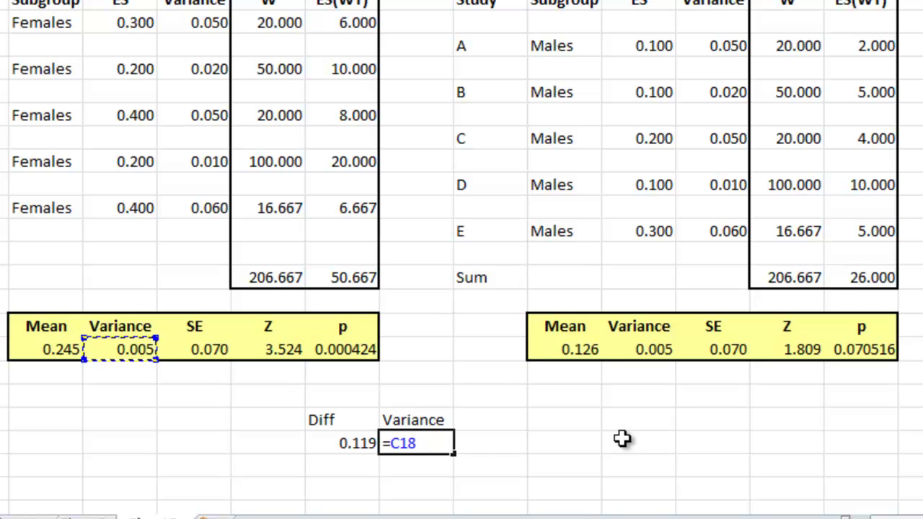
pyautogui.write('+')
pyautogui.press('Up')
pyautogui.press('Up')
pyautogui.press('Up')
pyautogui.press('Up')
pyautogui.press('Right')
pyautogui.press('Right')
pyautogui.press('Return')
# Step: Enter the heading Std Err in cell H21, beside Variance
pyautogui.press('Up')
pyautogui.press('Up')
pyautogui.press('Right')
pyautogui.write('S')
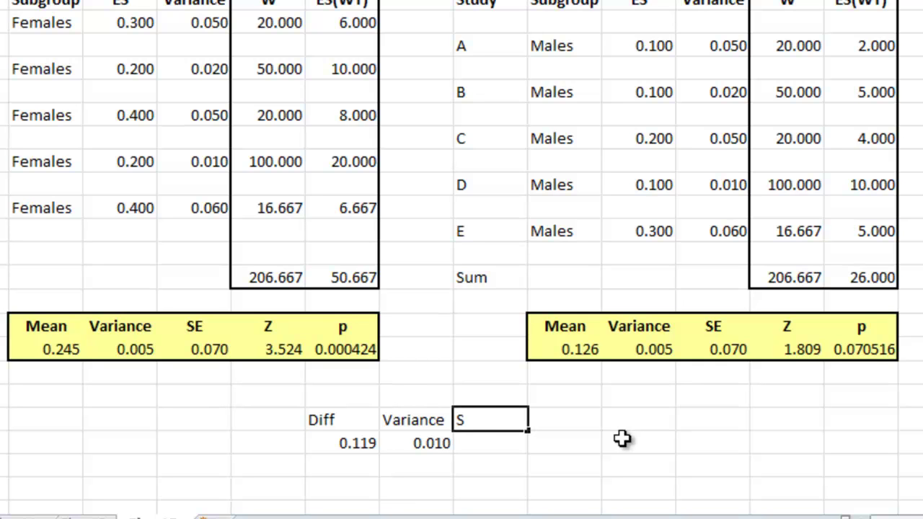
pyautogui.write('td Err')
pyautogui.press('Return')
# Step: Compute the standard error of the difference in H22 as the square root of the variance, =SQRT(G22)
pyautogui.write('=sq')
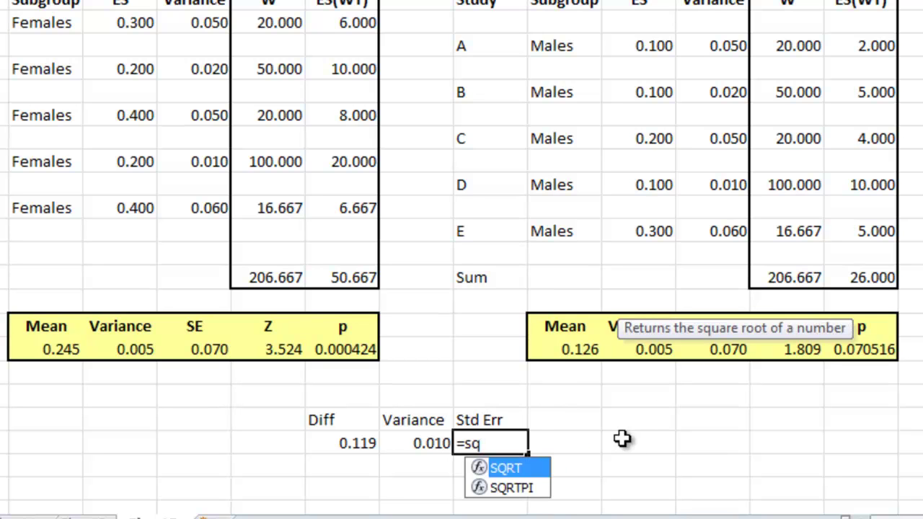
pyautogui.press('Tab')
pyautogui.press('Left')
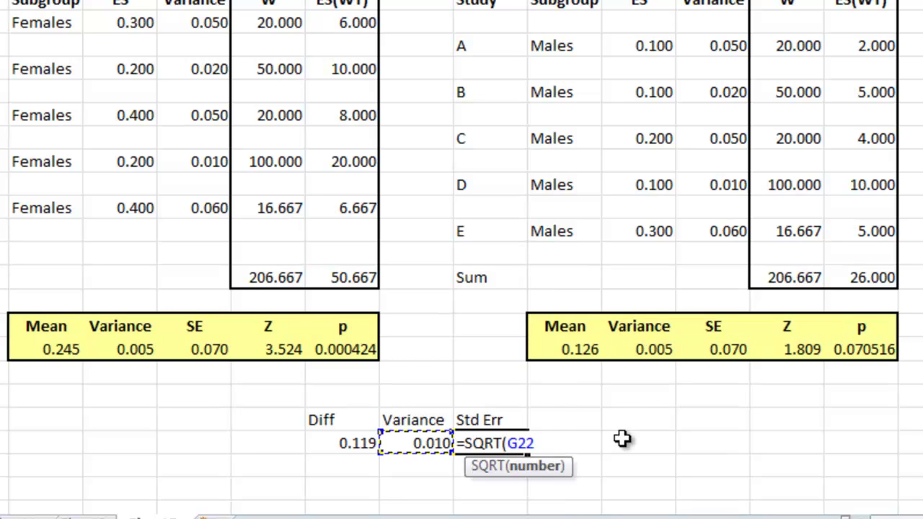
pyautogui.press('Return')
pyautogui.press('Up')
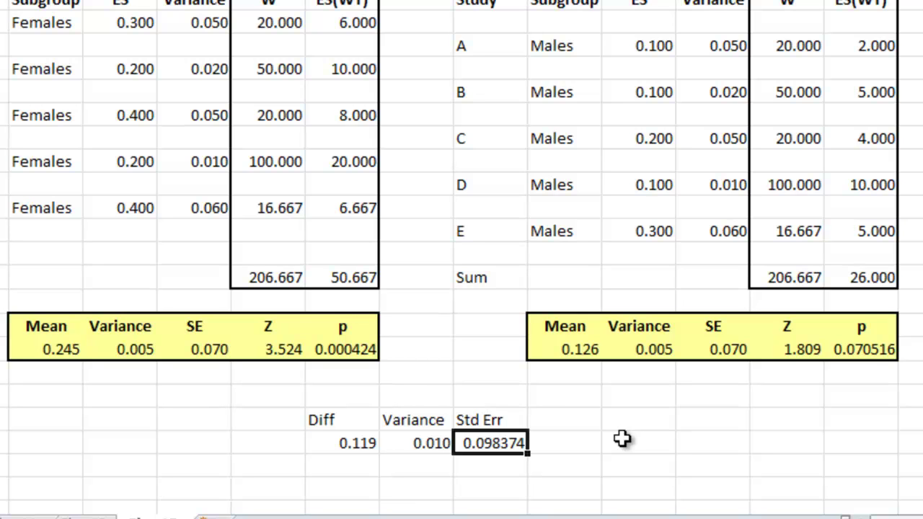
# Step: Enter the heading Z in cell I21, beside Std Err
pyautogui.press('Right')
pyautogui.press('Up')
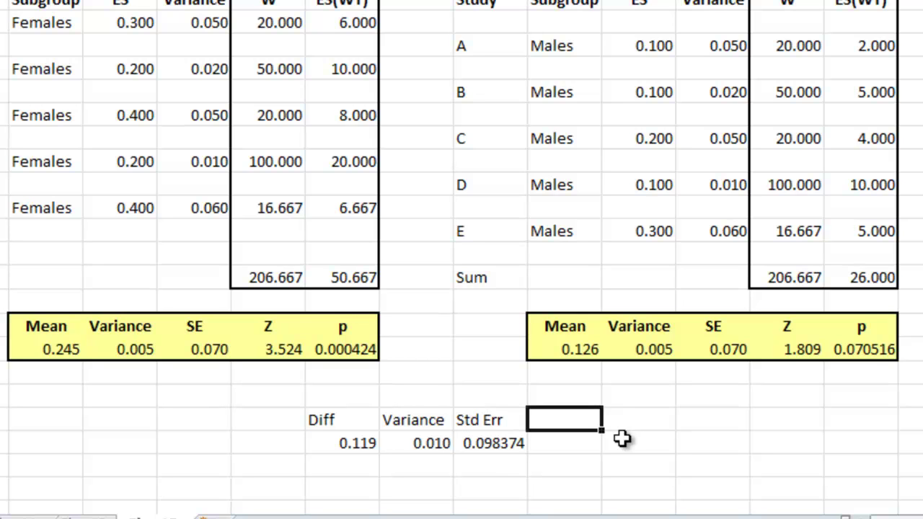
pyautogui.write('Z')
pyautogui.press('Return')
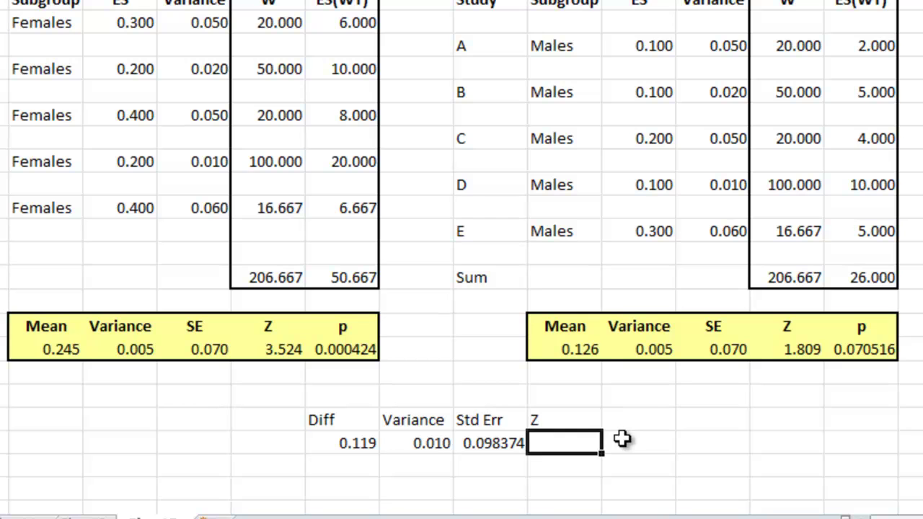
# Step: Compute Z in I22 by dividing the difference by its standard error, =F22/H22
pyautogui.write('=')
pyautogui.press('Left')
pyautogui.press('Left')
pyautogui.press('Left')
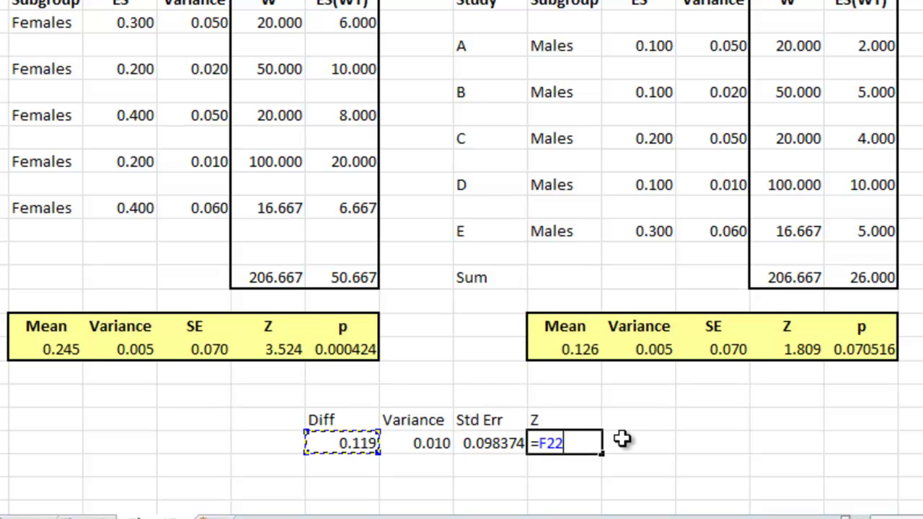
pyautogui.write('/')
pyautogui.press('Left')
pyautogui.press('Return')
# Step: Enter the heading p-value in cell J21, beside Z
pyautogui.press('Up')
pyautogui.press('Up')
pyautogui.press('Right')
pyautogui.write('p-')
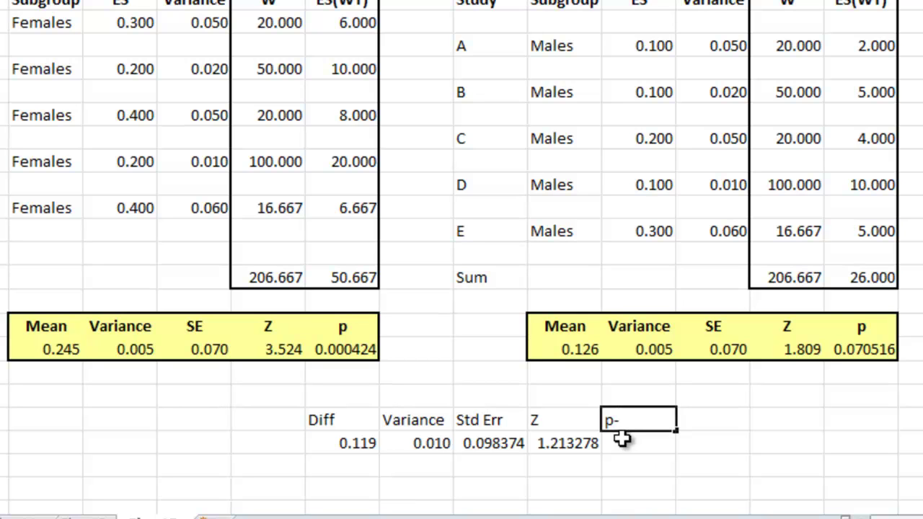
pyautogui.write('value')
pyautogui.press('Return')
# Step: Copy the Males p formula from M18 into J22 to compute the p-value of the difference
pyautogui.press('Up')
pyautogui.press('Up')
pyautogui.press('Up')
pyautogui.press('Up')
pyautogui.hotkey('ctrl', 'c')
pyautogui.press('Down')
pyautogui.press('Down')
pyautogui.press('Down')
pyautogui.press('Left')
pyautogui.press('Left')
pyautogui.press('Left')
pyautogui.press('Down')
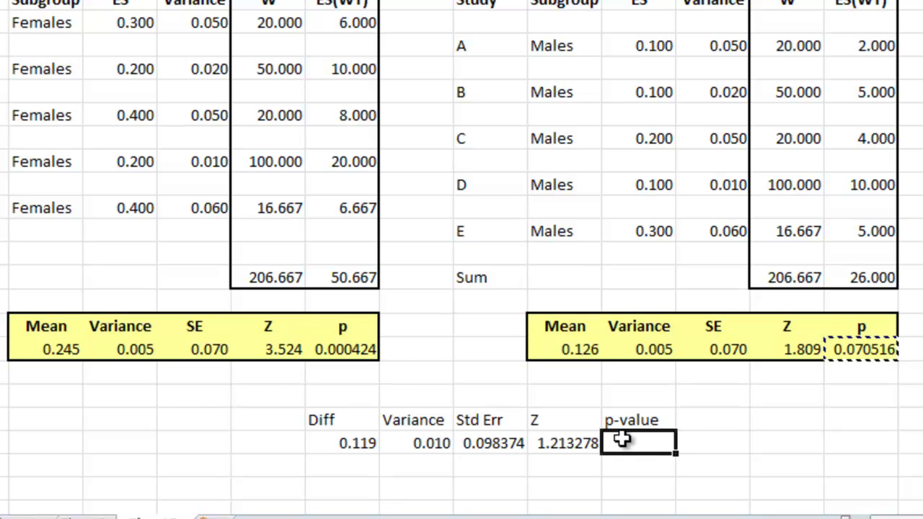
pyautogui.hotkey('ctrl', 'v')
pyautogui.press('Down')
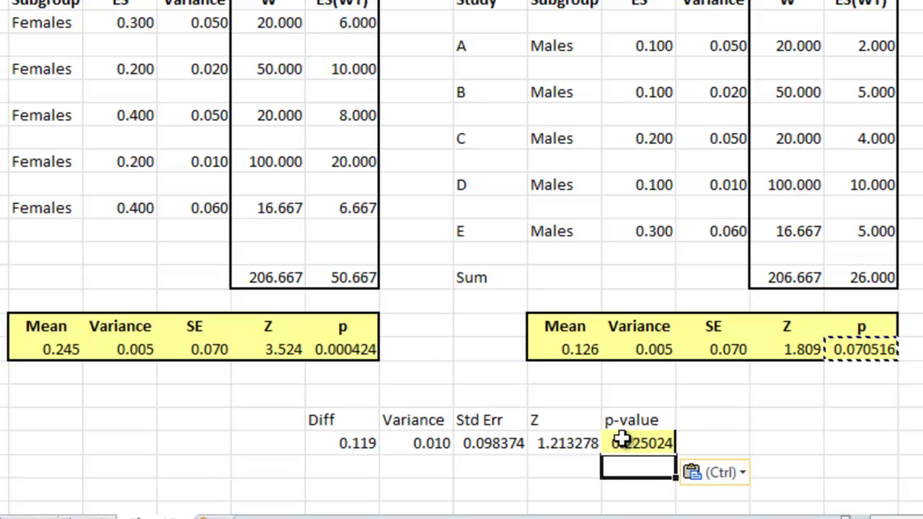
pyautogui.press('Escape')
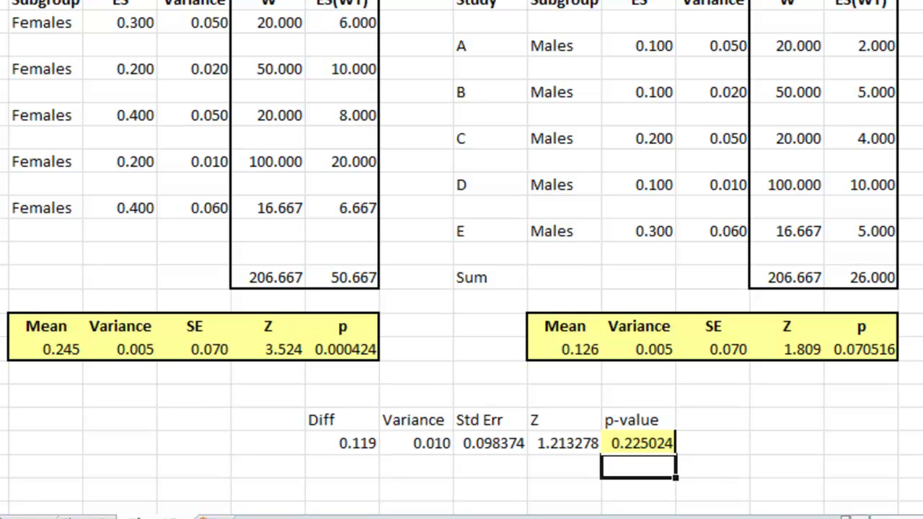
# Step: Fill the difference test block F21:J22 with the same light yellow as the summary boxes above
pyautogui.press('Up')
pyautogui.press('Left')
pyautogui.press('Left')
pyautogui.press('Left')
pyautogui.press('Left')
pyautogui.hotkey('shift', 'Down')
pyautogui.hotkey('shift', 'Right')
pyautogui.hotkey('shift', 'Right')
pyautogui.hotkey('shift', 'Right')
pyautogui.hotkey('shift', 'Right')
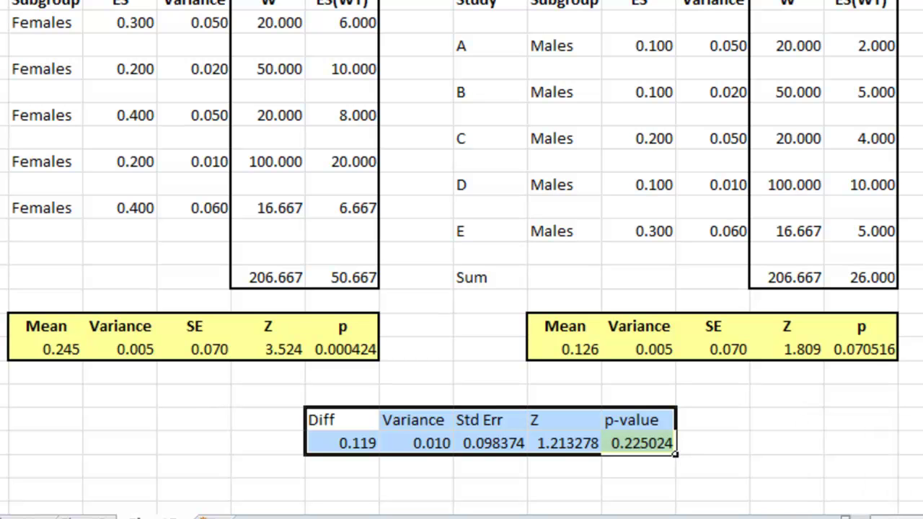
pyautogui.hotkey('ctrl', '1')
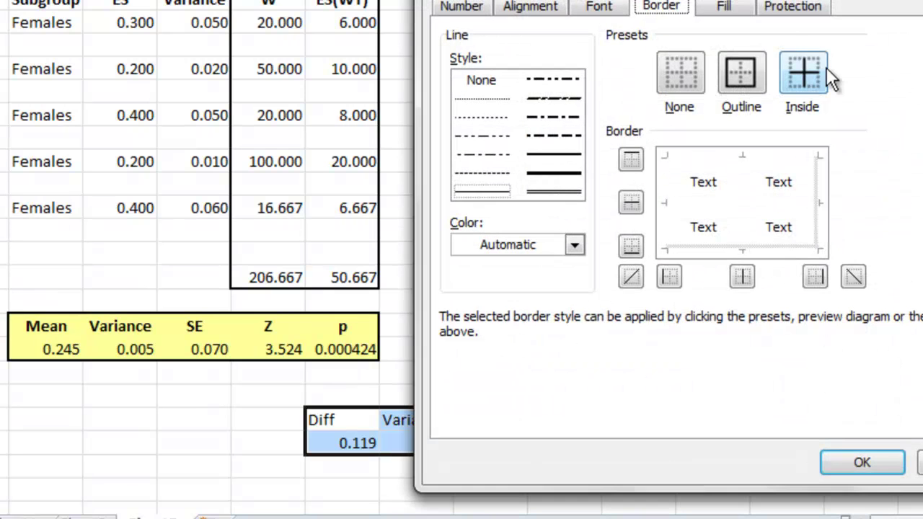
pyautogui.click(732, 10)
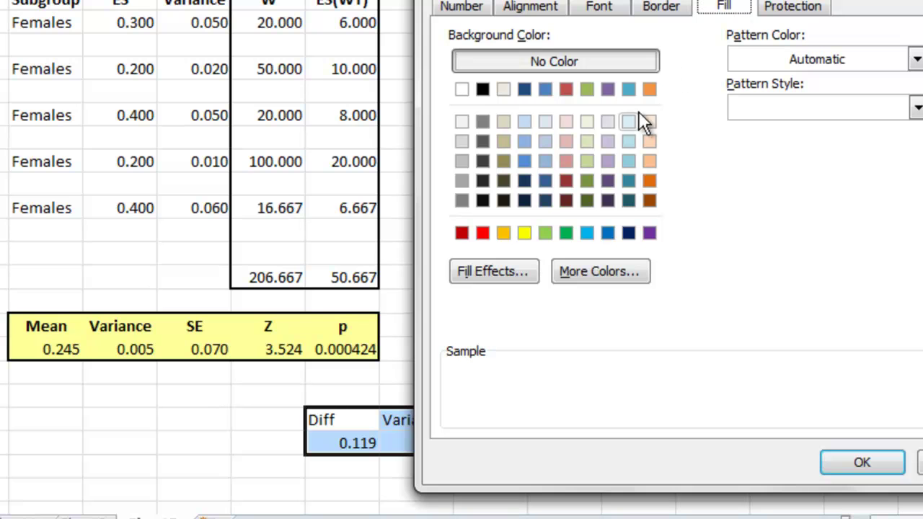
pyautogui.click(580, 281)
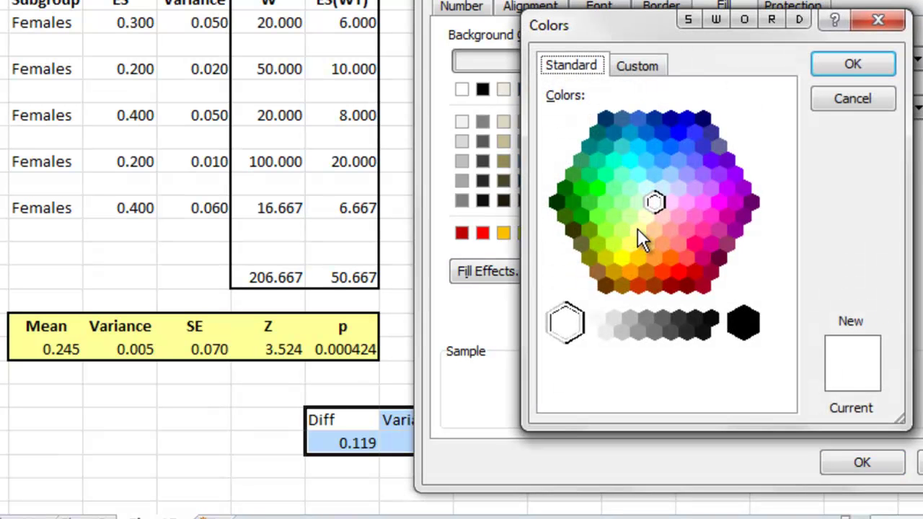
pyautogui.click(638, 228)
pyautogui.click(837, 65)
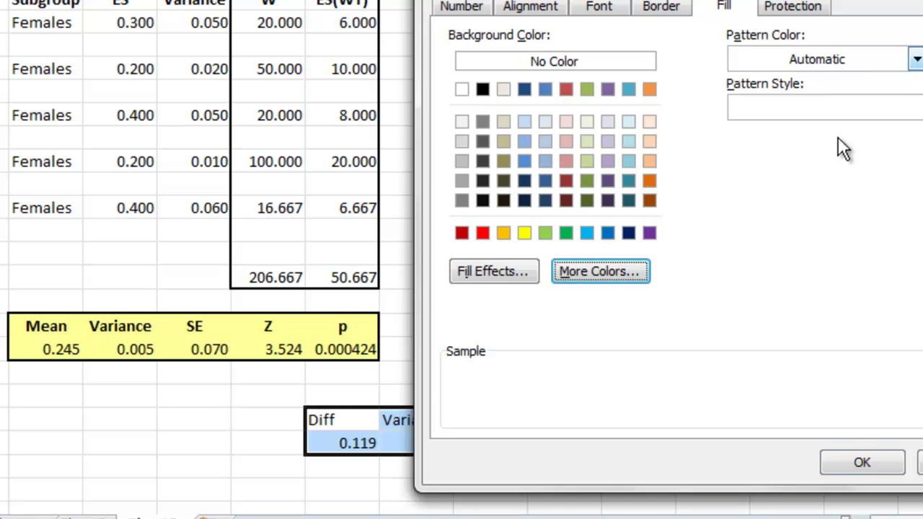
pyautogui.click(862, 462)
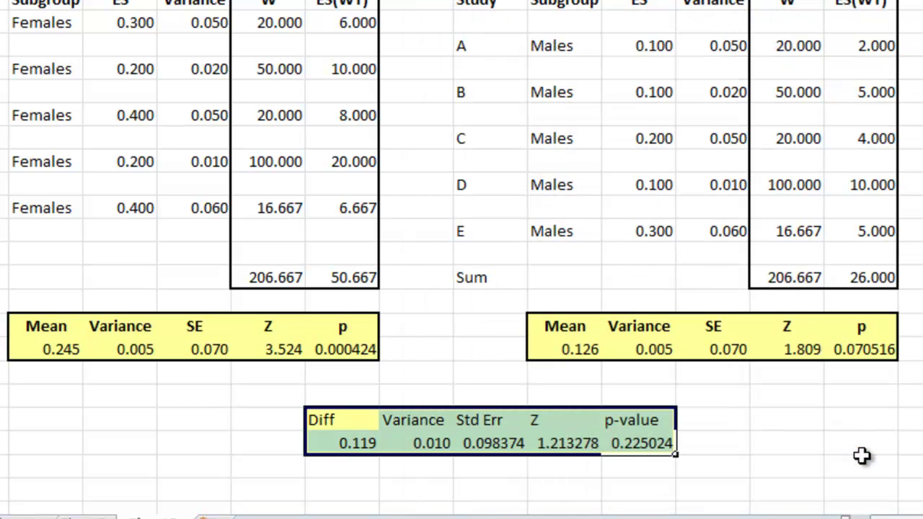
# Step: Add a medium solid outline border around the difference test block F21:J22
pyautogui.click(901, 468)
pyautogui.press('Up')
pyautogui.press('Left')
pyautogui.press('Left')
pyautogui.press('Left')
pyautogui.press('Left')
pyautogui.press('Left')
pyautogui.press('Left')
pyautogui.press('Left')
pyautogui.press('Left')
pyautogui.hotkey('shift', 'Up')
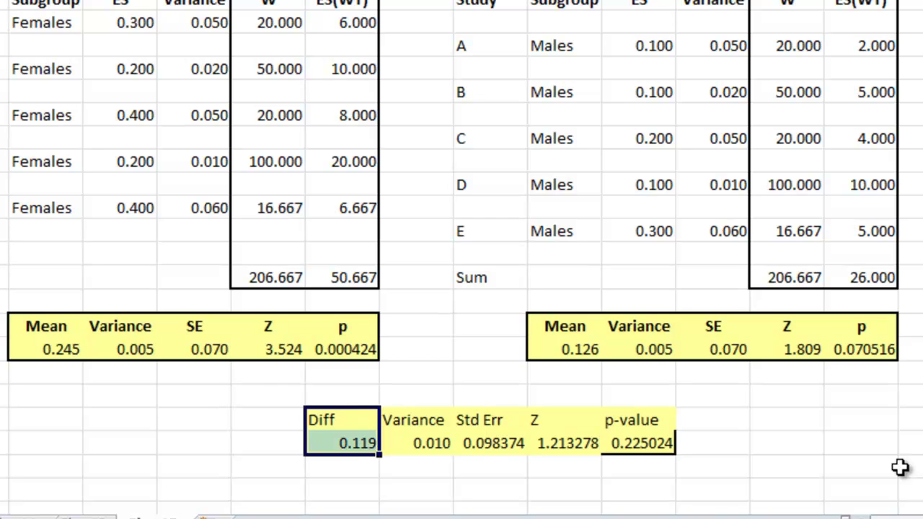
pyautogui.hotkey('shift', 'Right')
pyautogui.hotkey('shift', 'Right')
pyautogui.hotkey('shift', 'Right')
pyautogui.hotkey('shift', 'Right')
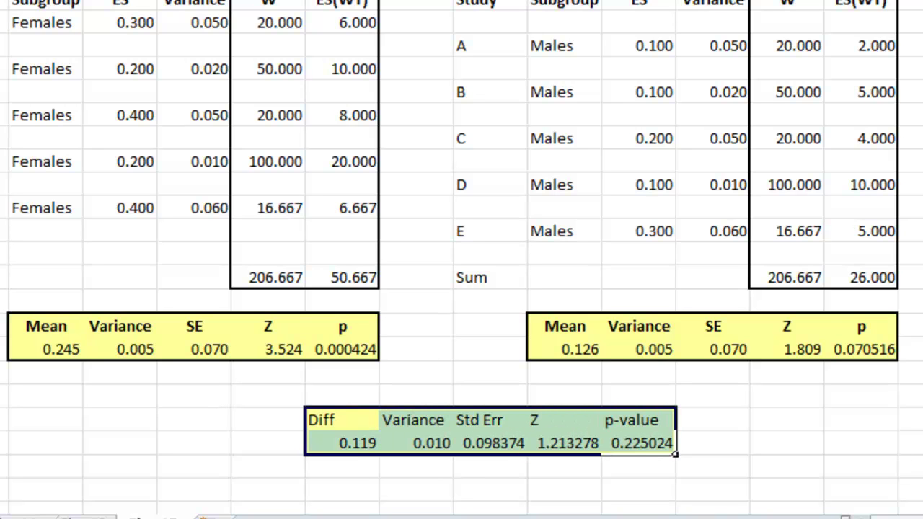
pyautogui.hotkey('ctrl', '1')
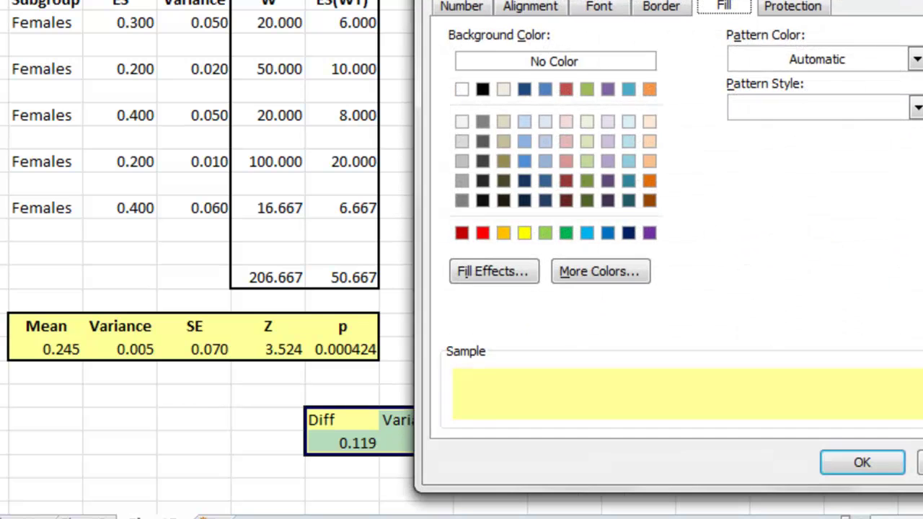
pyautogui.click(645, 16)
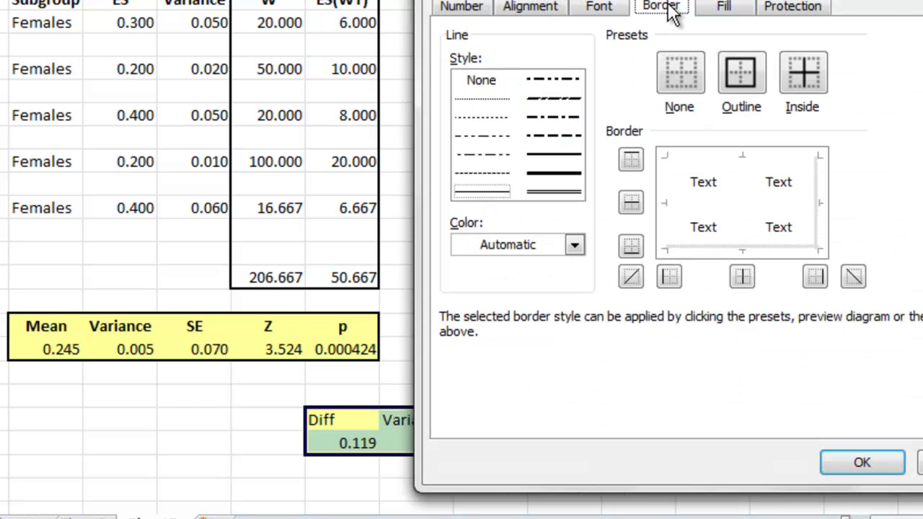
pyautogui.click(563, 170)
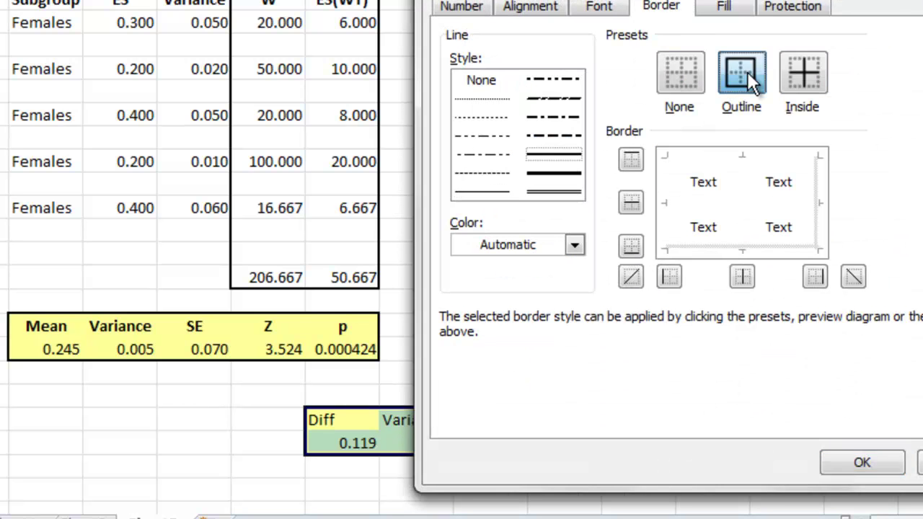
pyautogui.click(745, 74)
pyautogui.click(862, 462)
pyautogui.click(868, 466)
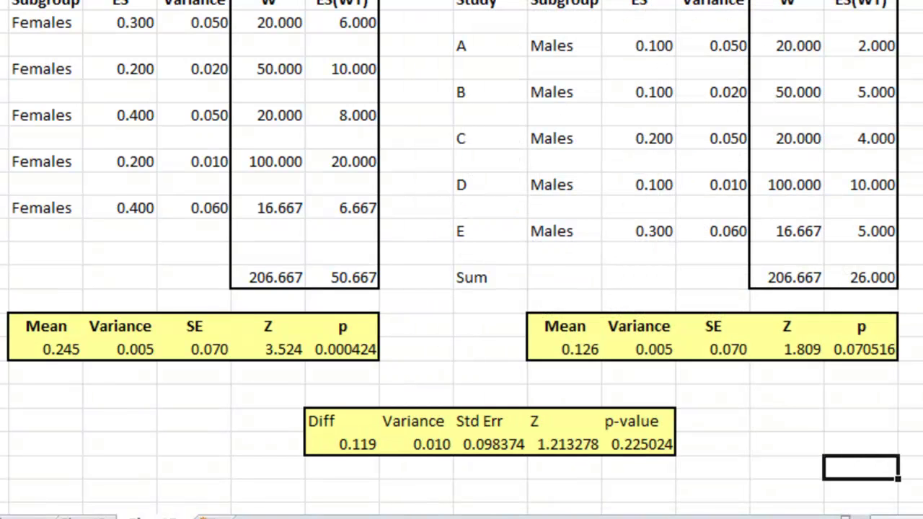
# Step: Switch to the Comprehensive Meta Analysis results and widen the window to examine the fixed-effect heterogeneity statistics for Females and Males
pyautogui.press('Left')
pyautogui.press('Left')
pyautogui.press('Left')
pyautogui.press('Left')
pyautogui.press('Left')
pyautogui.press('Left')
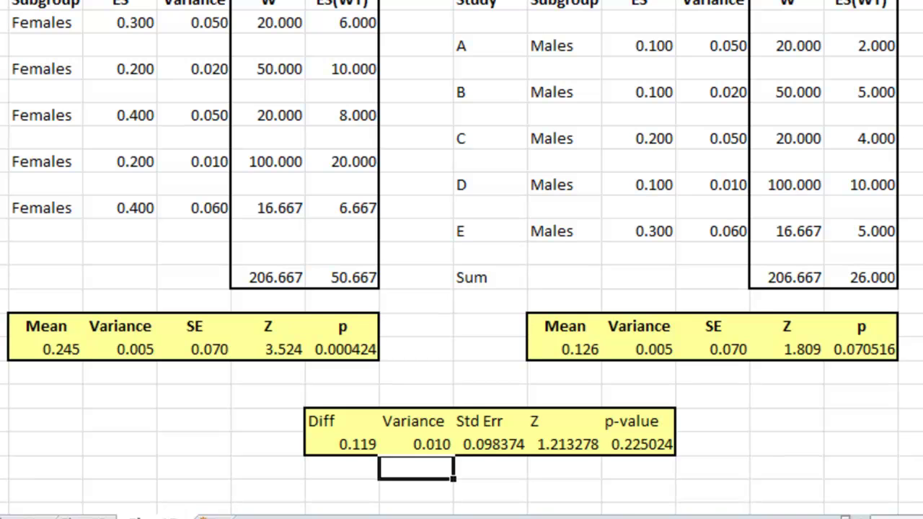
pyautogui.moveTo(734, 515)
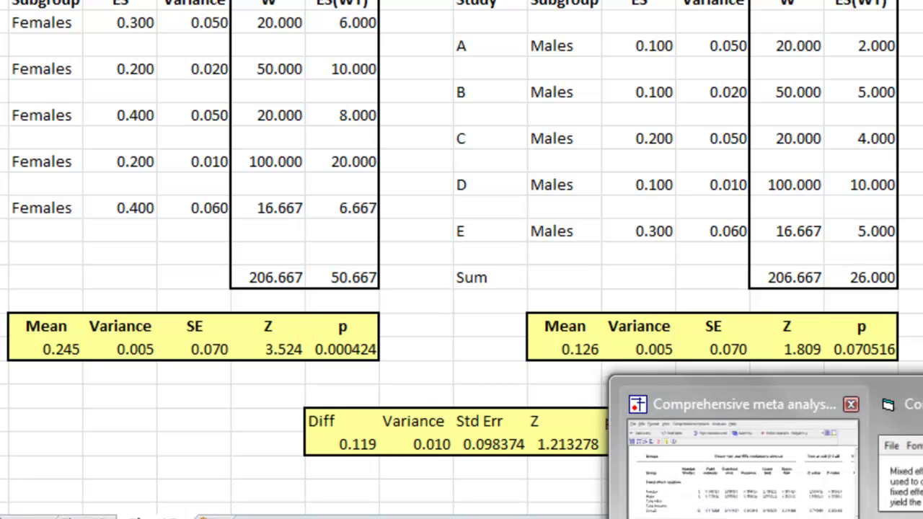
pyautogui.click(774, 510)
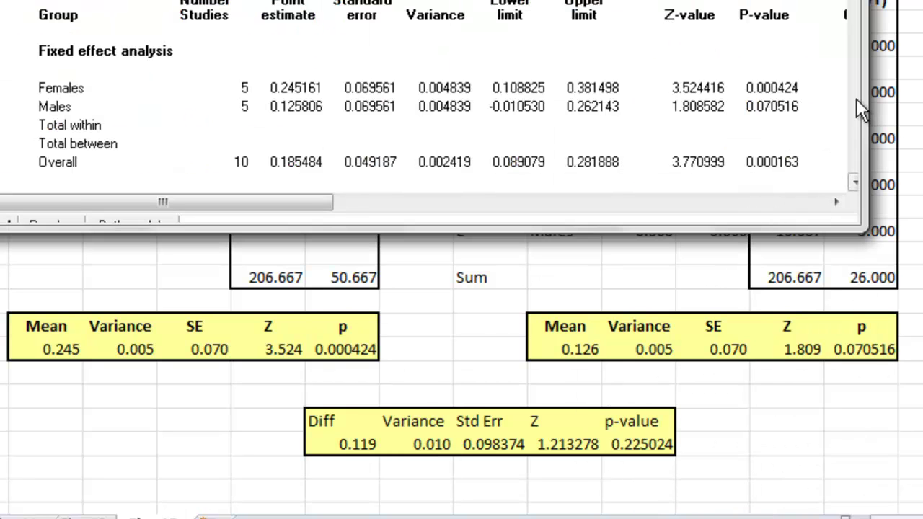
pyautogui.moveTo(862, 106); pyautogui.dragTo(922, 83)
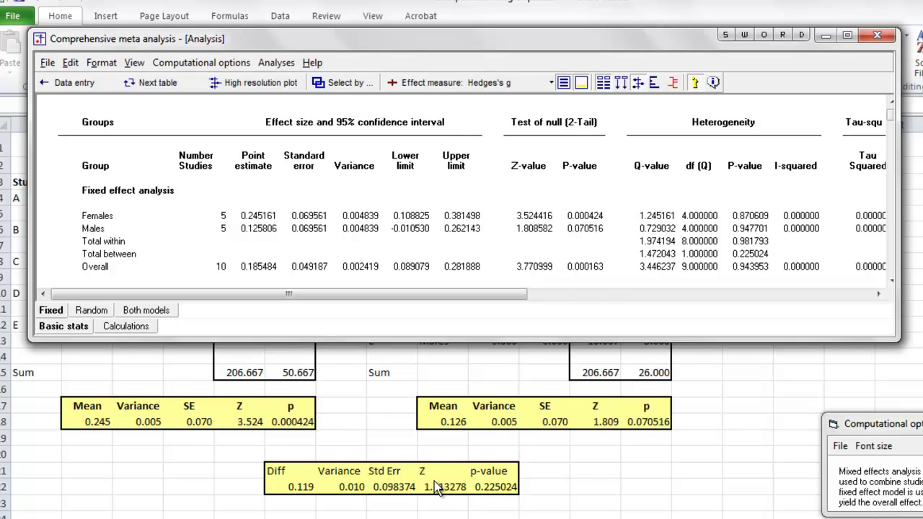
# Step: Switch to Excel, square Z in I23 with =I22^2, and compare it with the Total between Q-value in Comprehensive Meta Analysis
pyautogui.hotkey('alt', 'Tab')
pyautogui.press('Down')
pyautogui.press('Right')
pyautogui.press('Right')
pyautogui.press('Up')
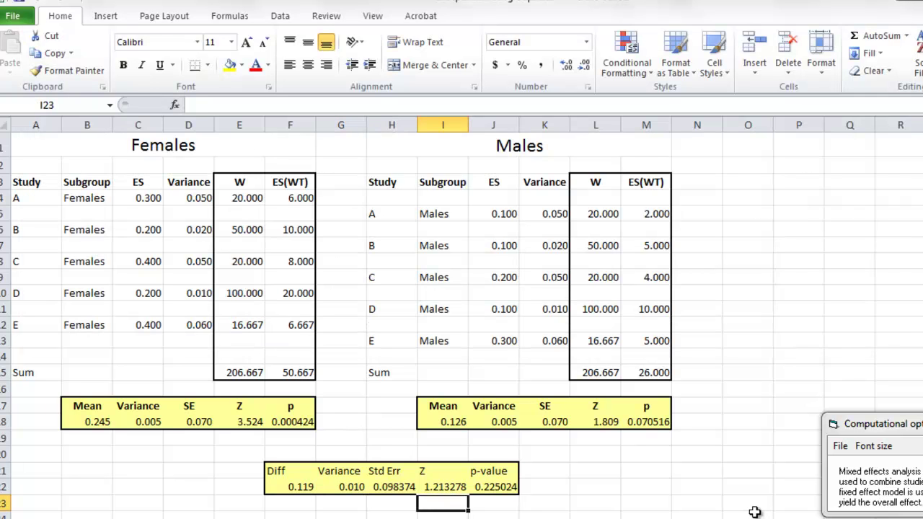
pyautogui.write('=')
pyautogui.press('Up')
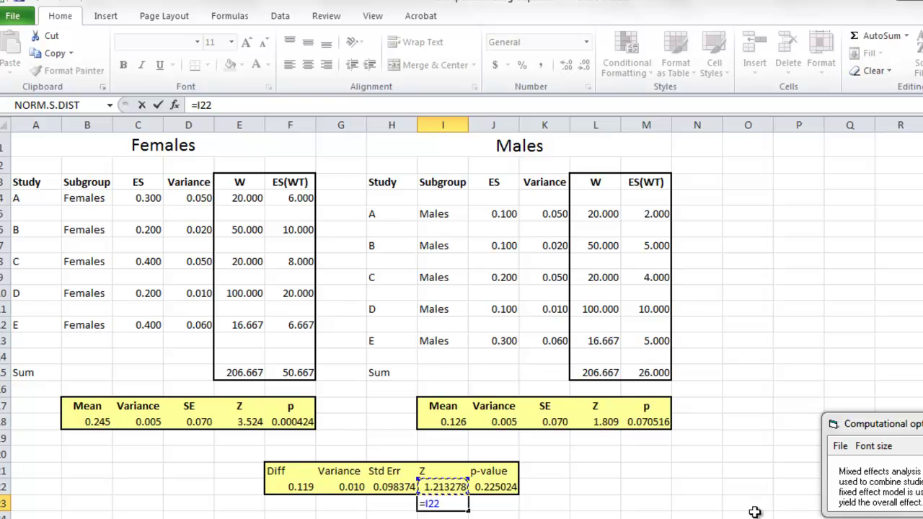
pyautogui.write('^2')
pyautogui.press('Return')
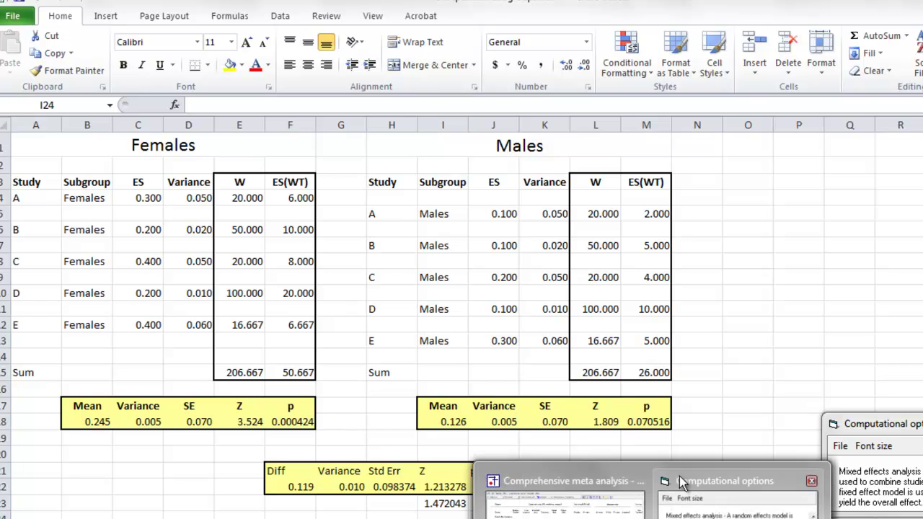
pyautogui.click(572, 508)
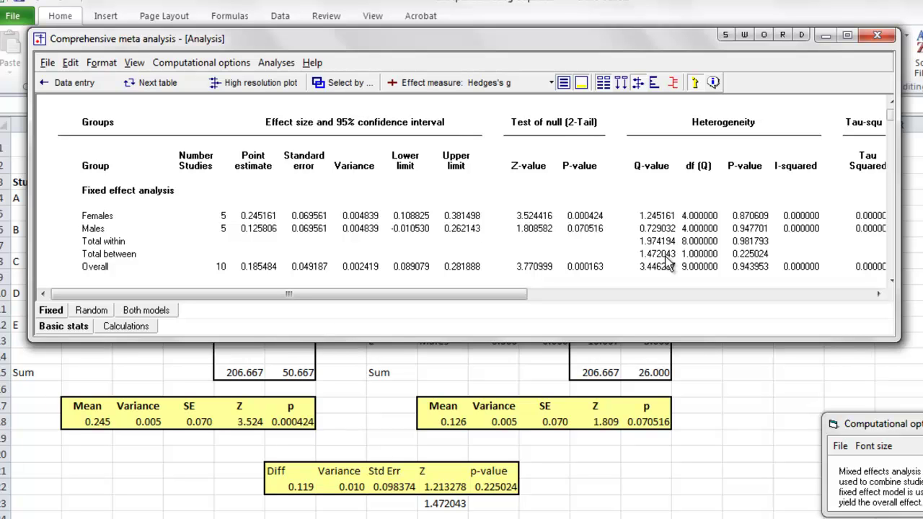
pyautogui.click(826, 34)
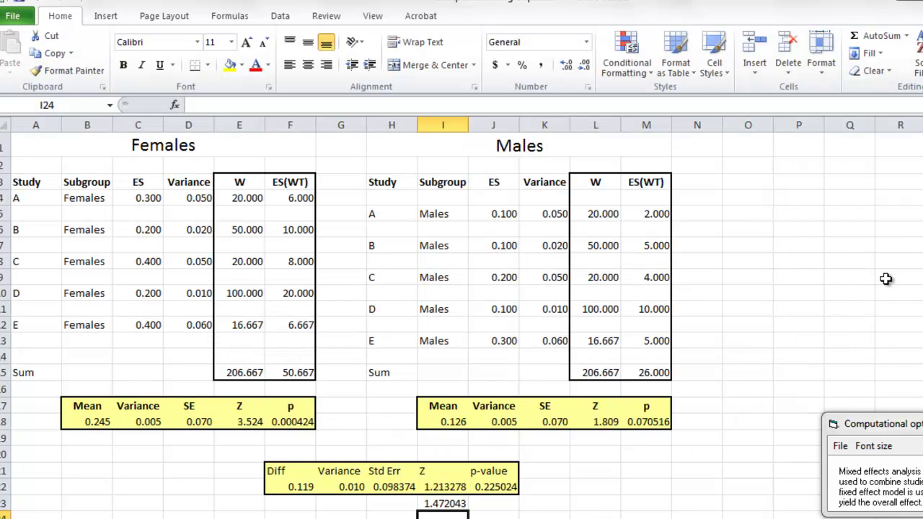
# Step: Delete the squared Z formula from cell I23
pyautogui.press('Up')
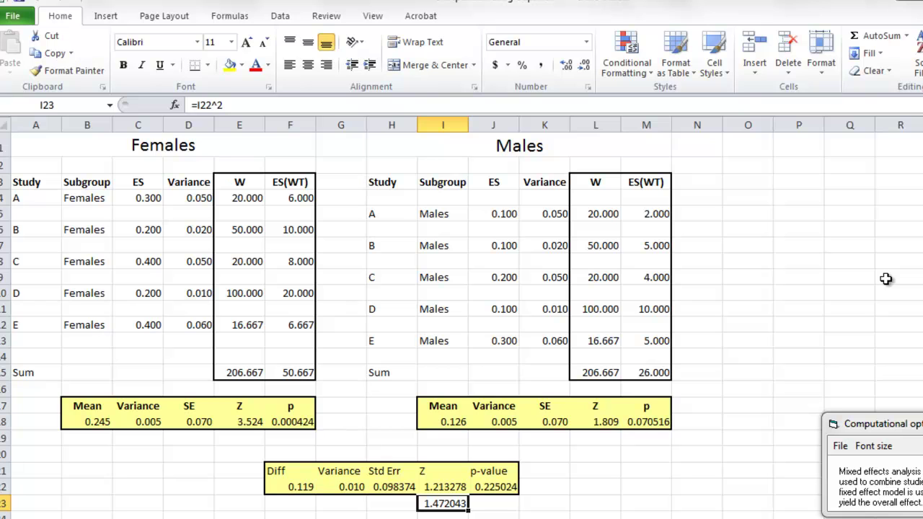
pyautogui.press('Delete')
pyautogui.press('Down')
pyautogui.press('Left')
pyautogui.press('Left')
pyautogui.press('Left')
pyautogui.press('Left')
pyautogui.press('Left')
pyautogui.press('Left')
pyautogui.press('Left')
pyautogui.press('Left')
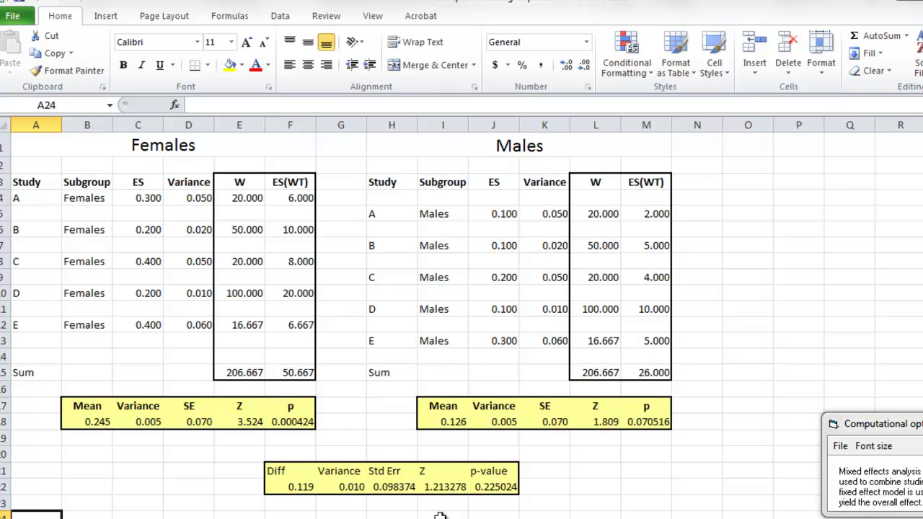
pyautogui.click(597, 513)
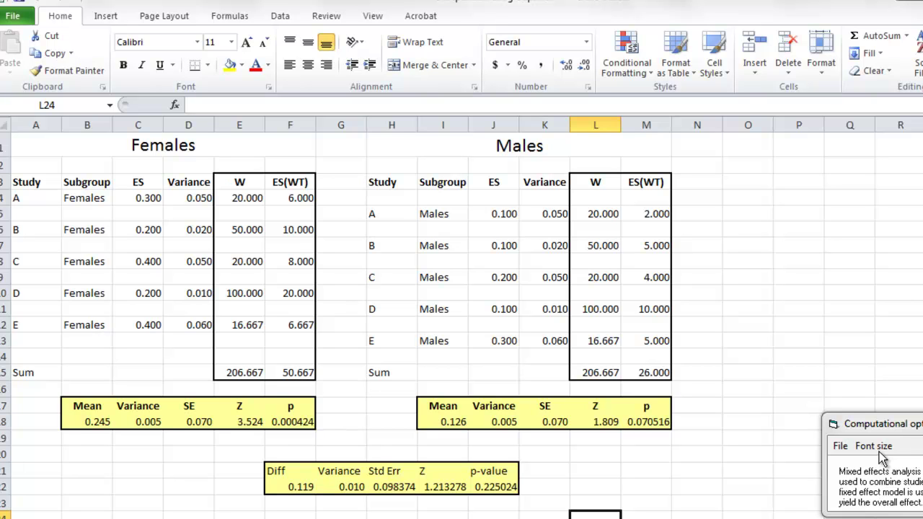
pyautogui.press('Left')
pyautogui.press('Left')
pyautogui.press('Left')
pyautogui.press('Left')
pyautogui.press('Left')
pyautogui.press('Left')
pyautogui.press('Left')
pyautogui.press('Up')
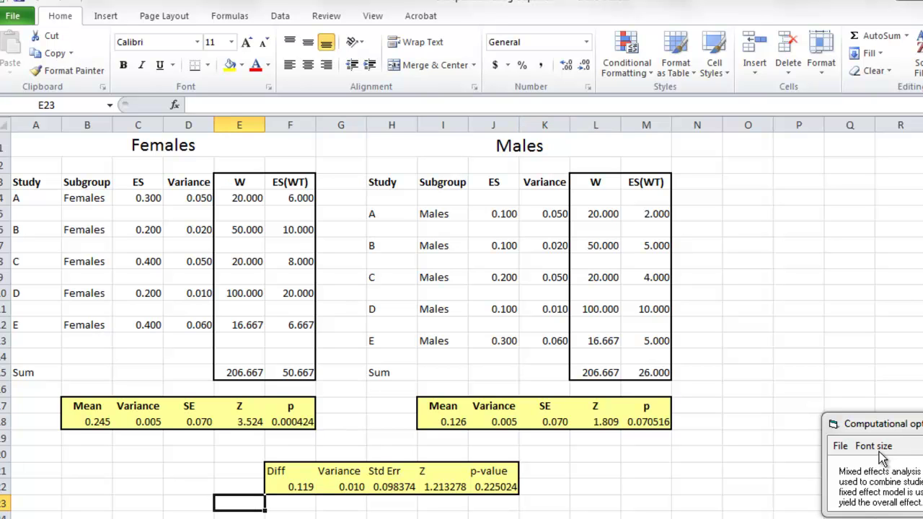
pyautogui.press('Up')
pyautogui.press('Right')
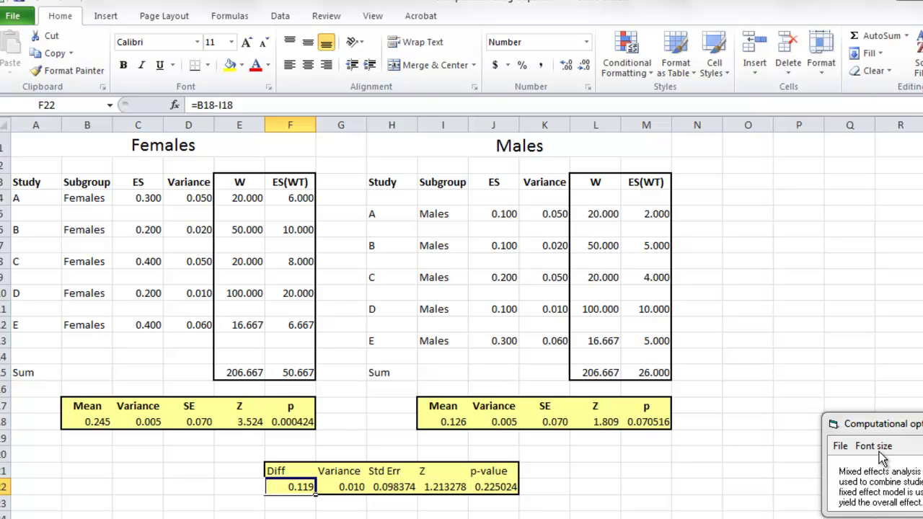
pyautogui.press('F10')
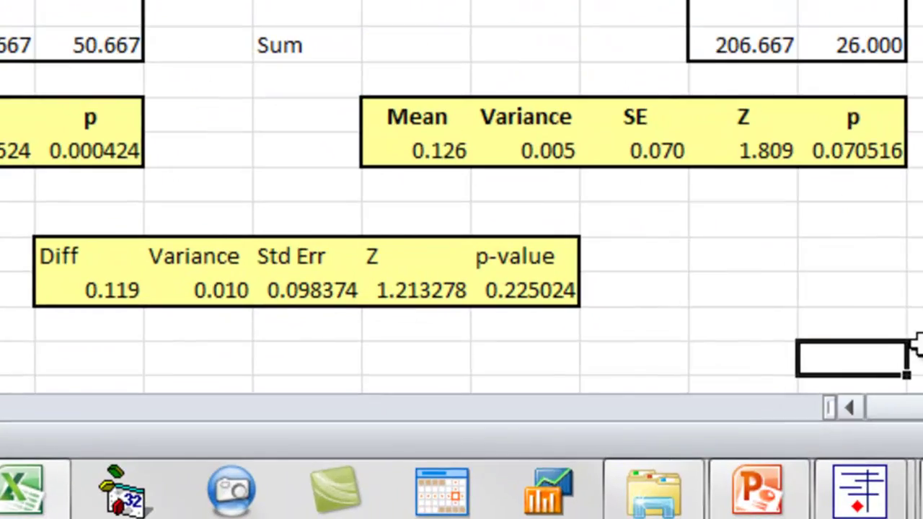
# Step: Enter the headings LL in K21 and UL in L21, beside p-value
pyautogui.click(685, 260)
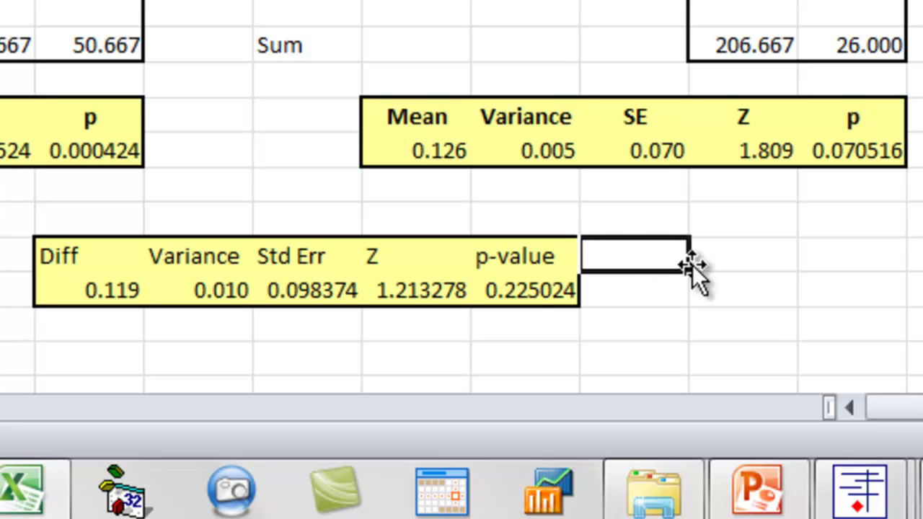
pyautogui.write('LL')
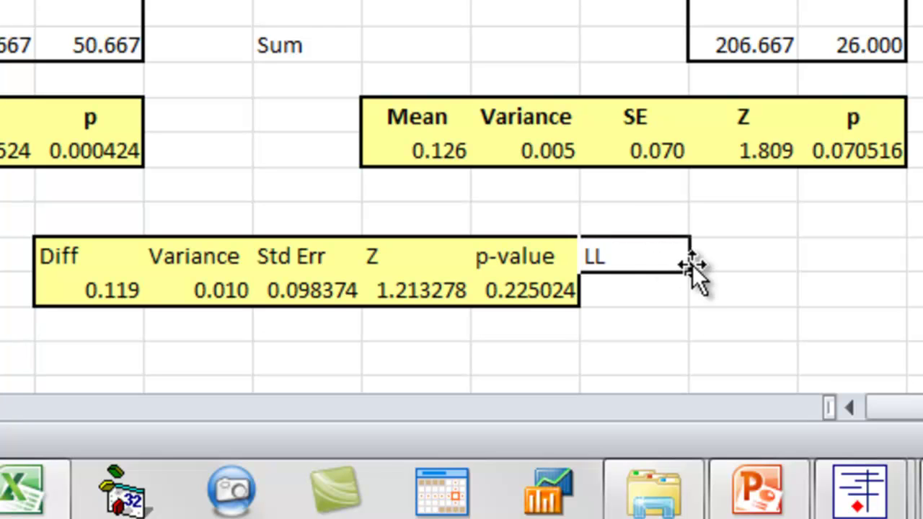
pyautogui.press('Tab')
pyautogui.write('UL')
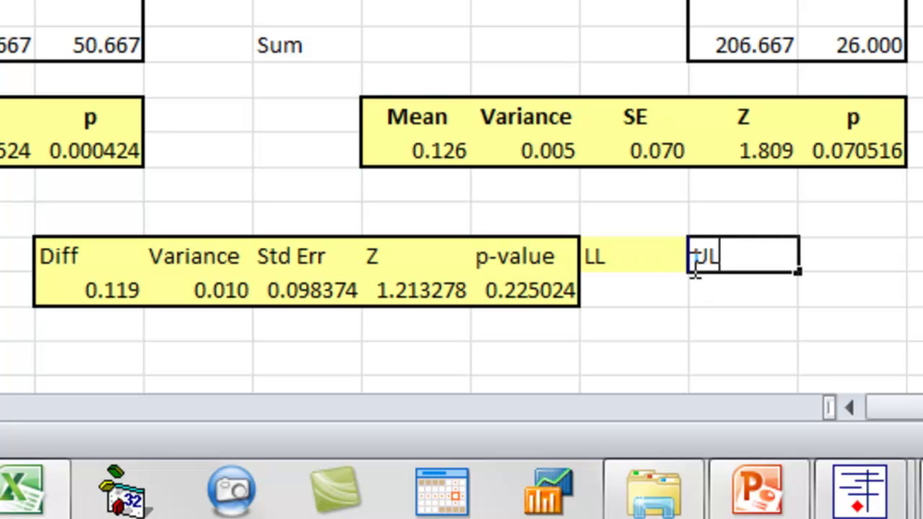
pyautogui.press('Return')
# Step: Compute the lower confidence limit of the difference in K22 with =F22-1.96*H22
pyautogui.press('Left')
pyautogui.write('=')
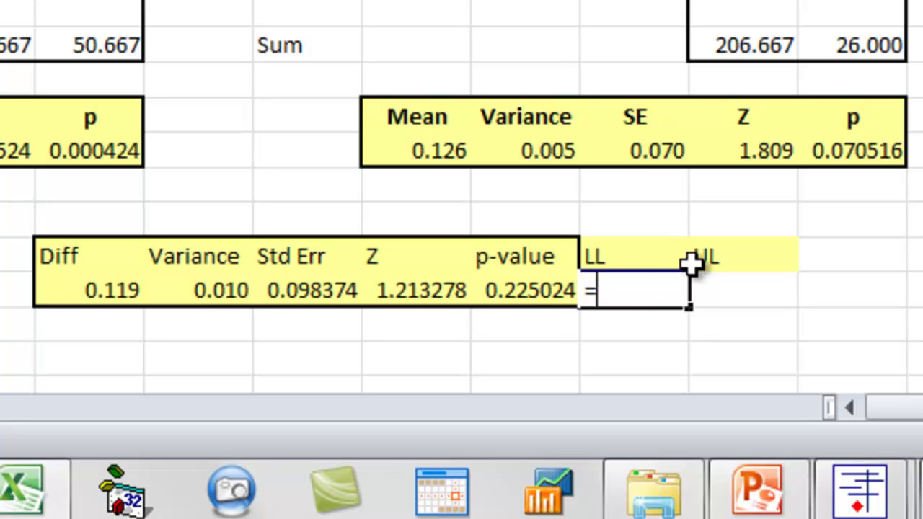
pyautogui.press('Left')
pyautogui.press('Left')
pyautogui.press('Left')
pyautogui.press('Left')
pyautogui.press('Left')
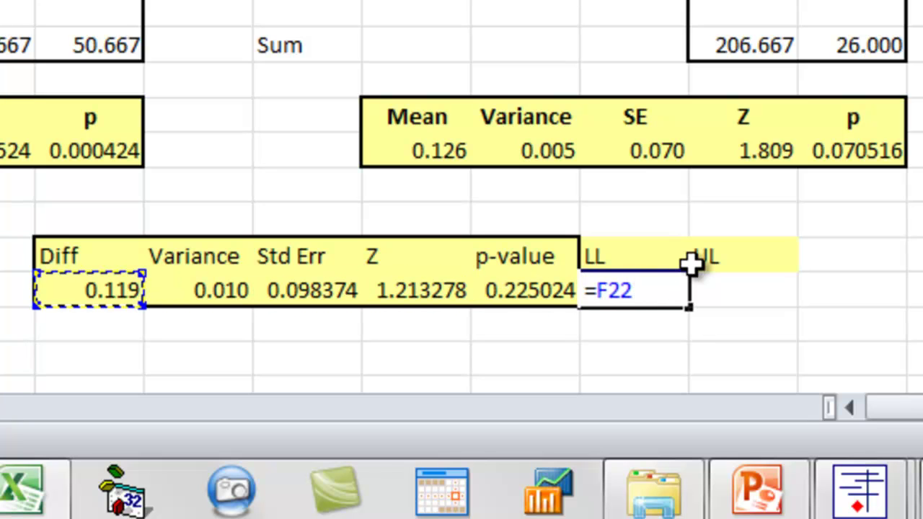
pyautogui.write('-')
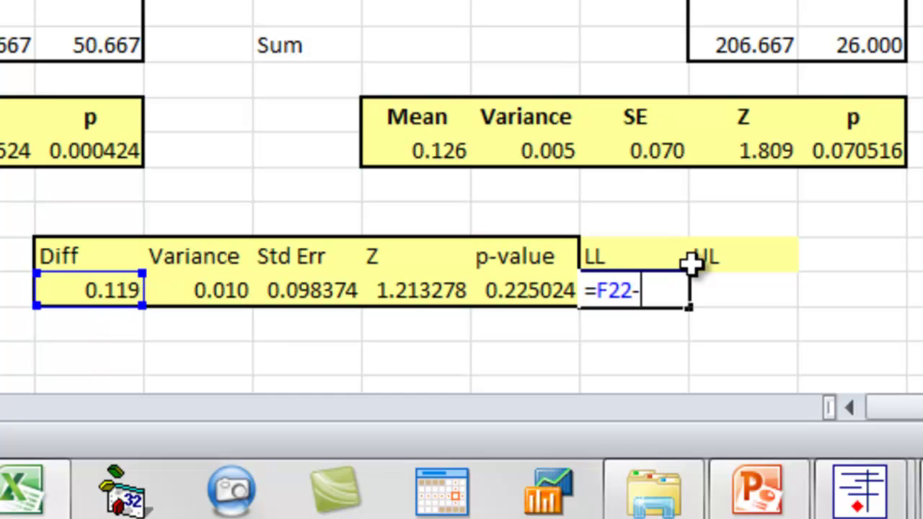
pyautogui.write('1.9')
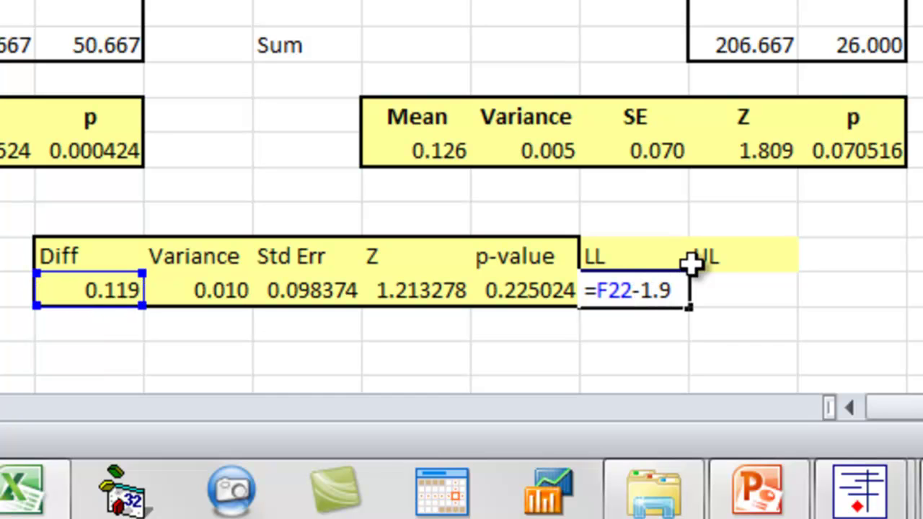
pyautogui.write('6*')
pyautogui.press('Left')
pyautogui.press('Left')
pyautogui.press('Left')
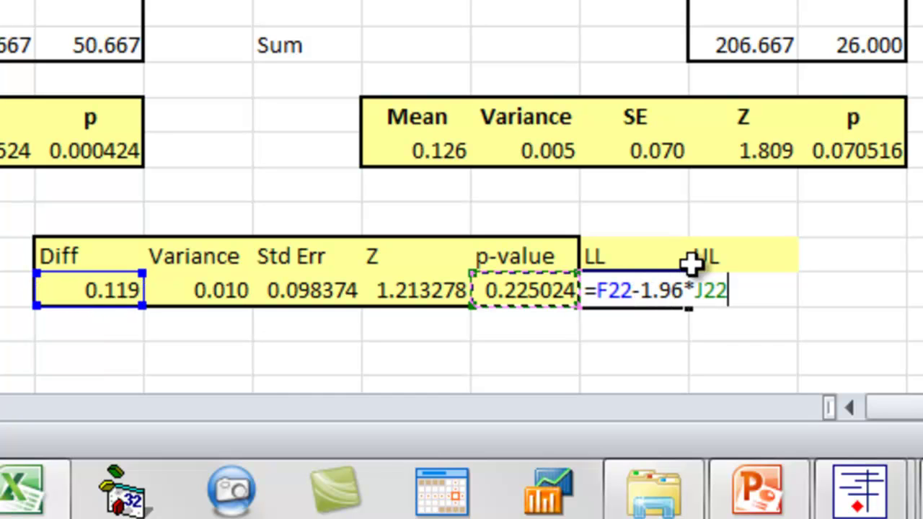
pyautogui.press('Return')
# Step: Compute the upper confidence limit of the difference in L22 with =F22+1.96*H22
pyautogui.press('Up')
pyautogui.press('Right')
pyautogui.write('=')
pyautogui.press('Left')
pyautogui.press('Left')
pyautogui.press('Left')
pyautogui.press('Left')
pyautogui.press('Left')
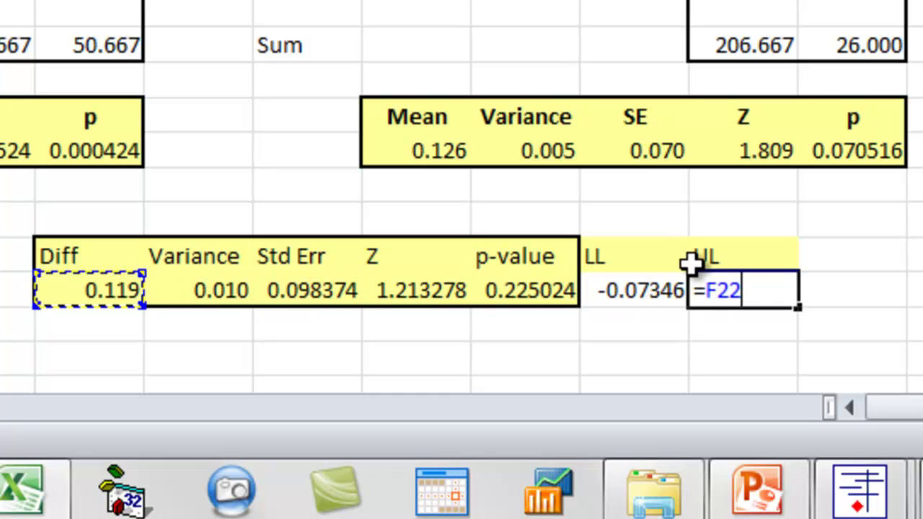
pyautogui.write('+')
pyautogui.write('96*')
pyautogui.press('Left')
pyautogui.press('Left')
pyautogui.press('Left')
pyautogui.press('Left')
pyautogui.press('Return')
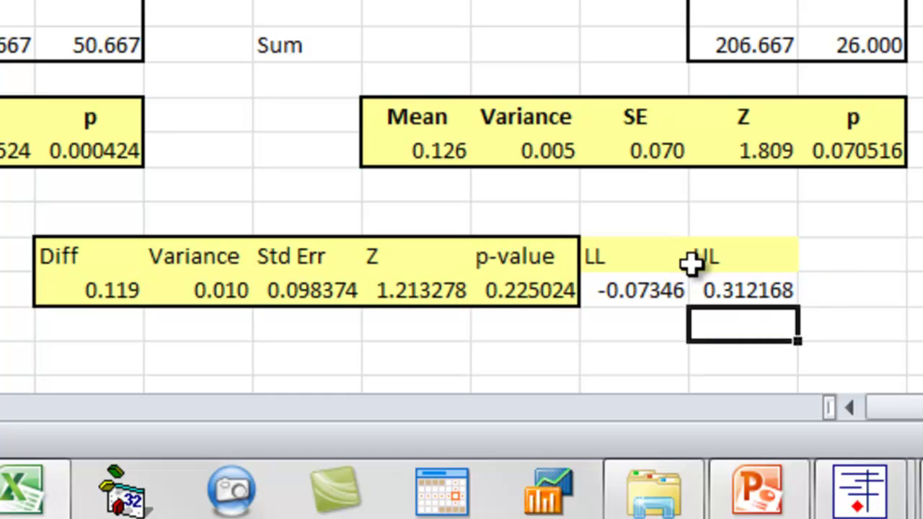
# Step: Examine the confidence limits in K22 and L22 together with the p-value of the difference in J22
pyautogui.press('Up')
pyautogui.press('Up')
pyautogui.press('Left')
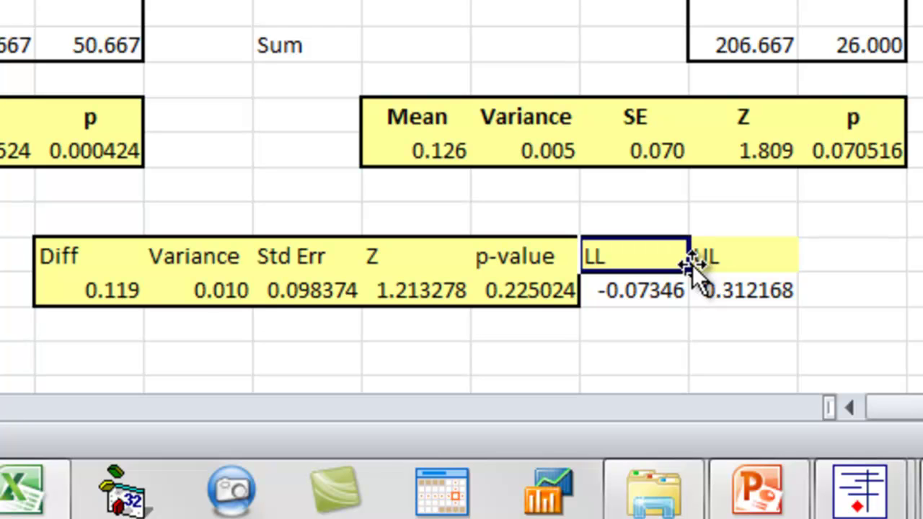
pyautogui.press('Down')
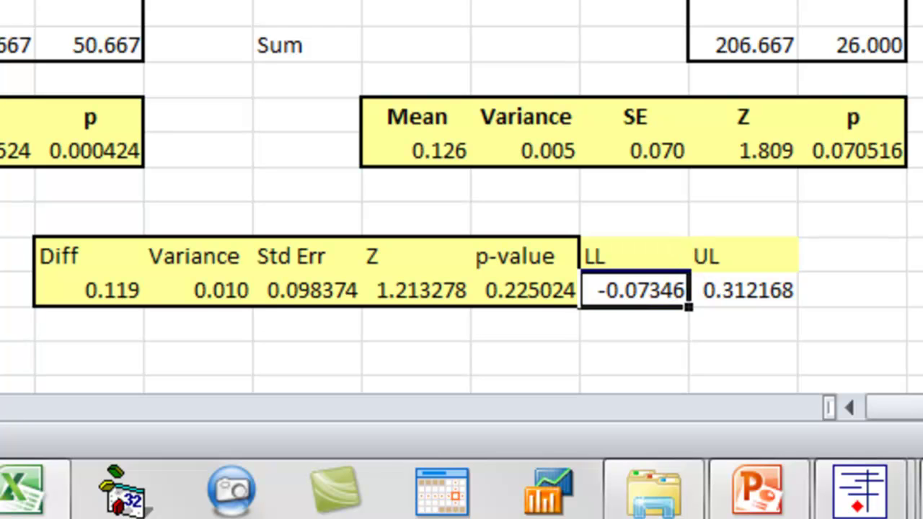
pyautogui.press('Right')
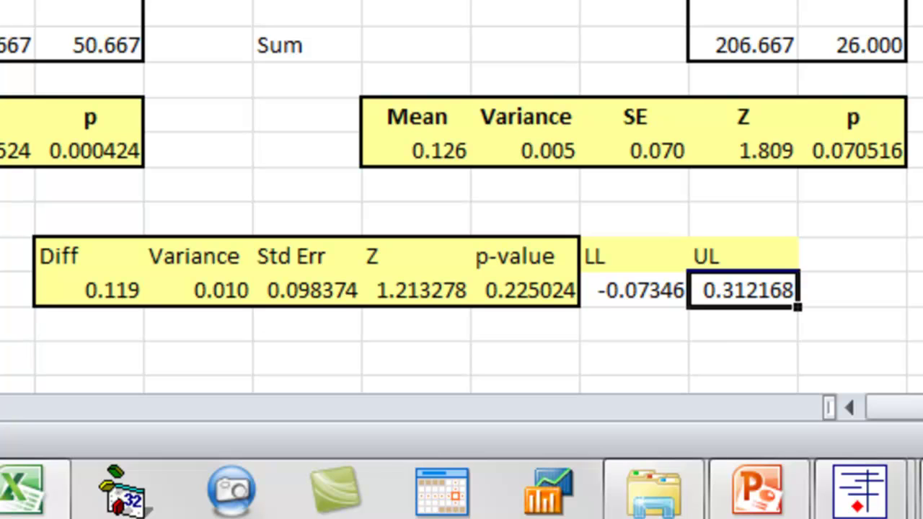
pyautogui.press('Up')
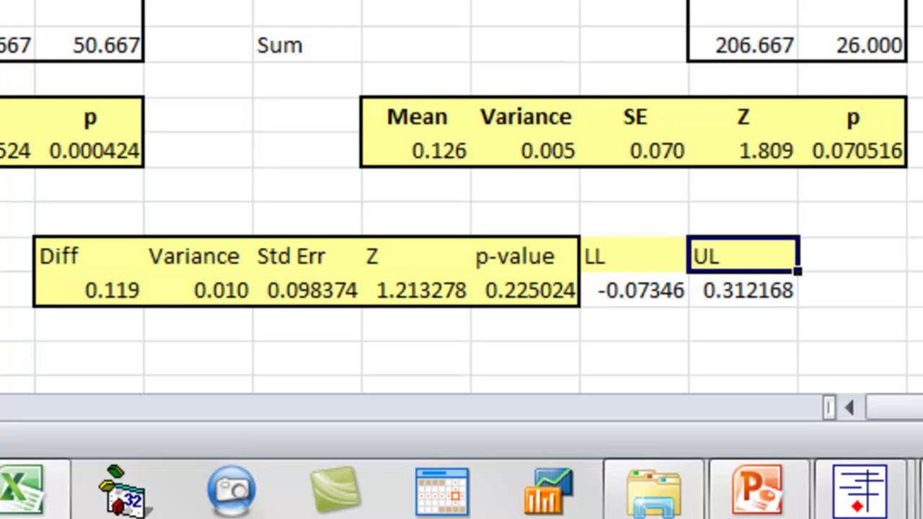
pyautogui.press('Up')
pyautogui.press('Up')
pyautogui.press('Up')
pyautogui.press('Up')
pyautogui.press('Up')
pyautogui.press('Up')
pyautogui.press('Up')
pyautogui.press('Up')
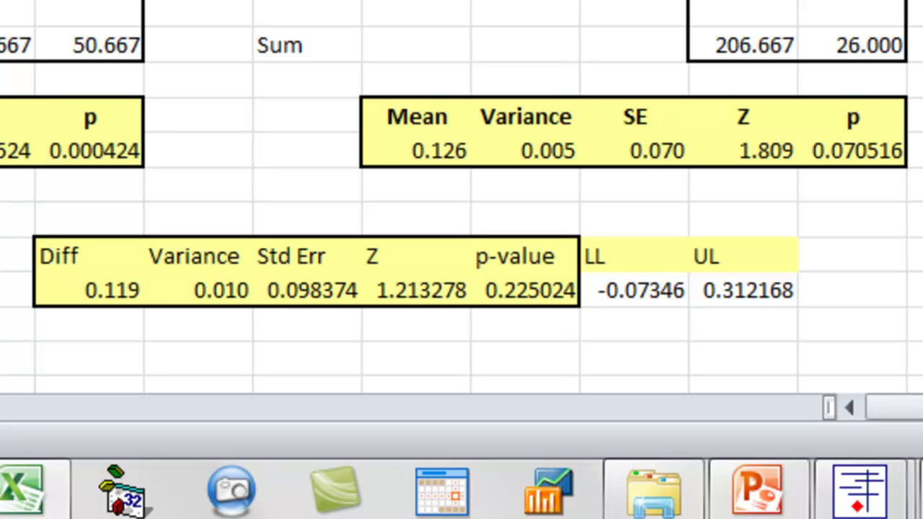
pyautogui.press('Down')
pyautogui.press('Right')
pyautogui.press('Right')
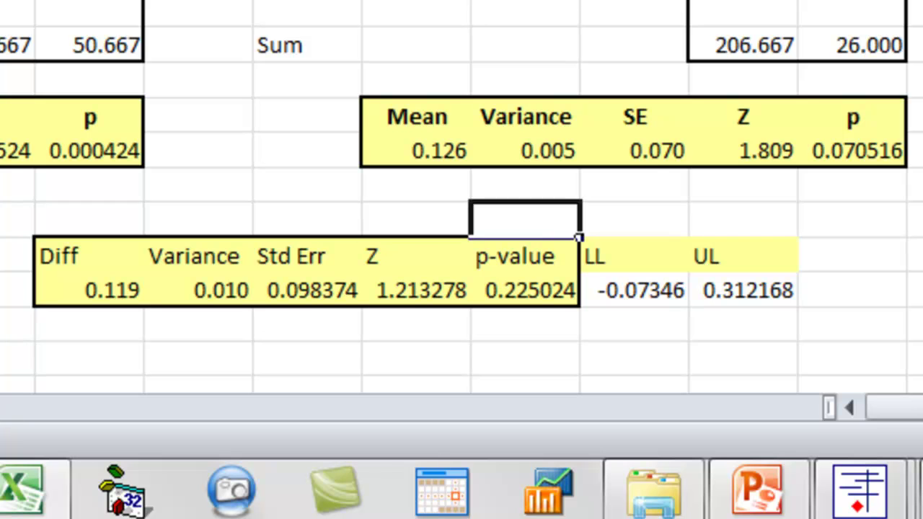
pyautogui.press('Down')
pyautogui.press('Down')
pyautogui.press('Right')
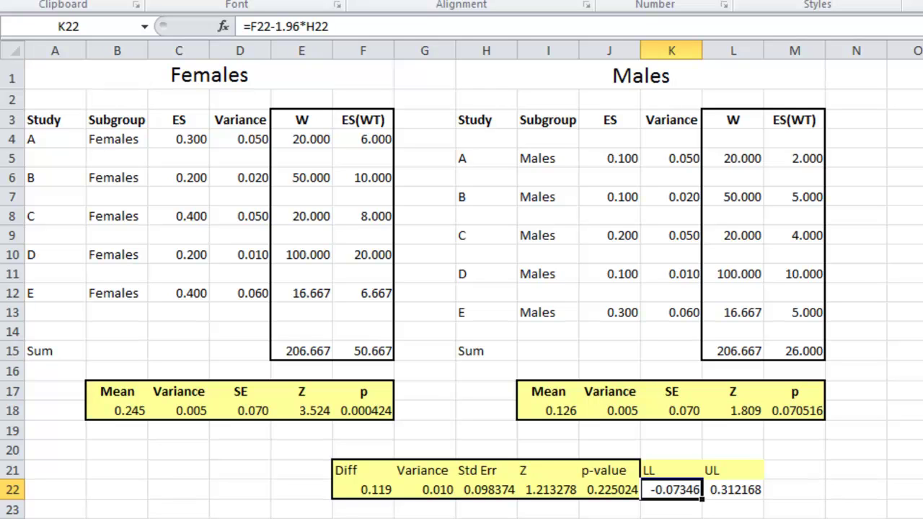
pyautogui.click(609, 490)
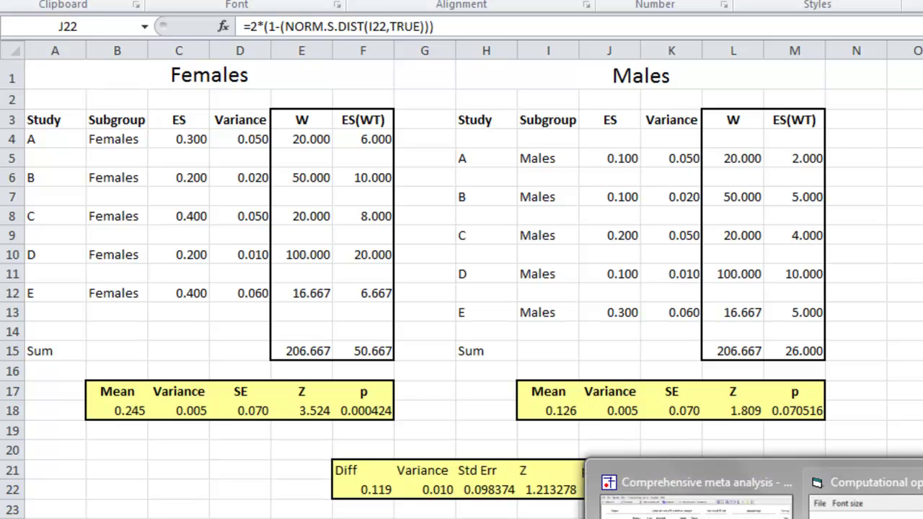
# Step: Switch to the Comprehensive Meta Analysis data sheet, and switch to PowerPoint to show the title slide of Complex data structures.pptx
pyautogui.click(739, 515)
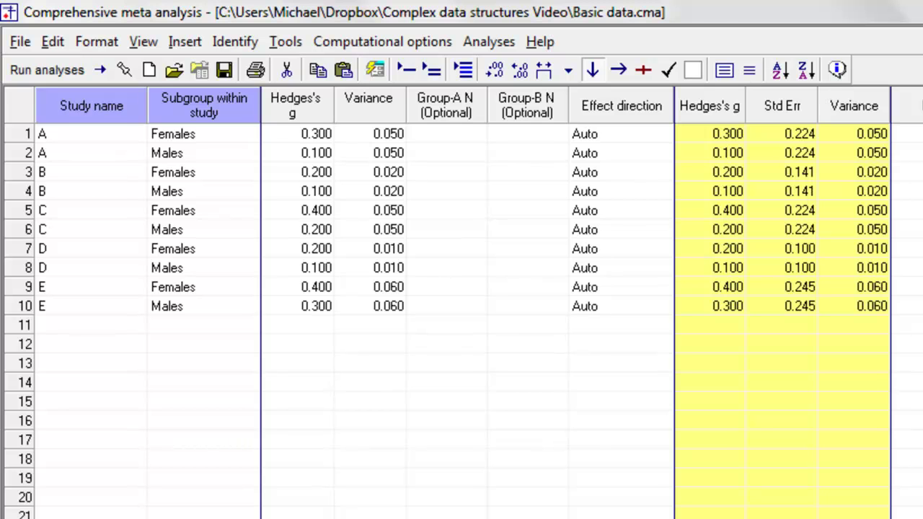
pyautogui.hotkey('alt', 'Tab')
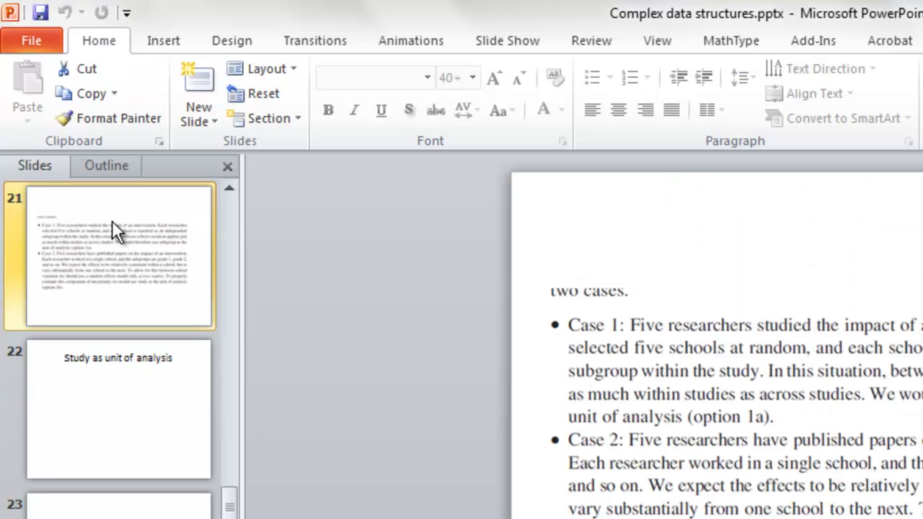
pyautogui.click(229, 223)
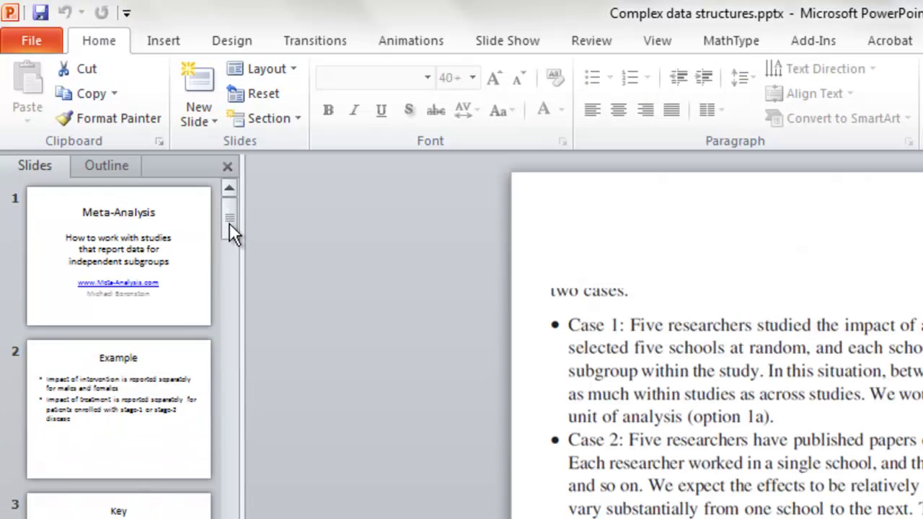
pyautogui.click(134, 238)
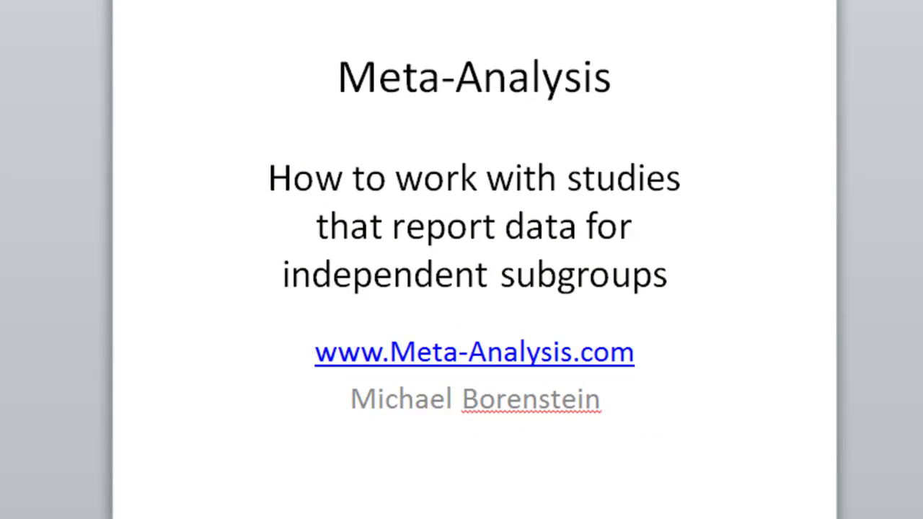
pyautogui.press('F9')
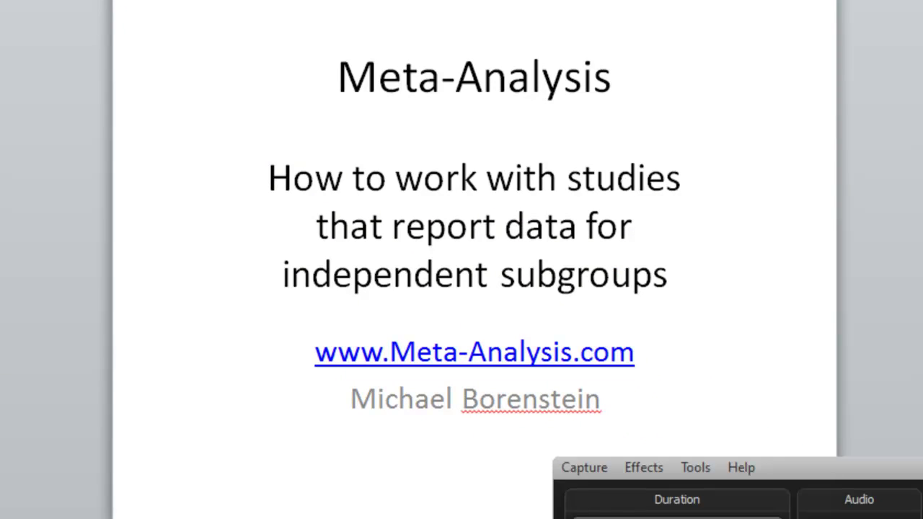